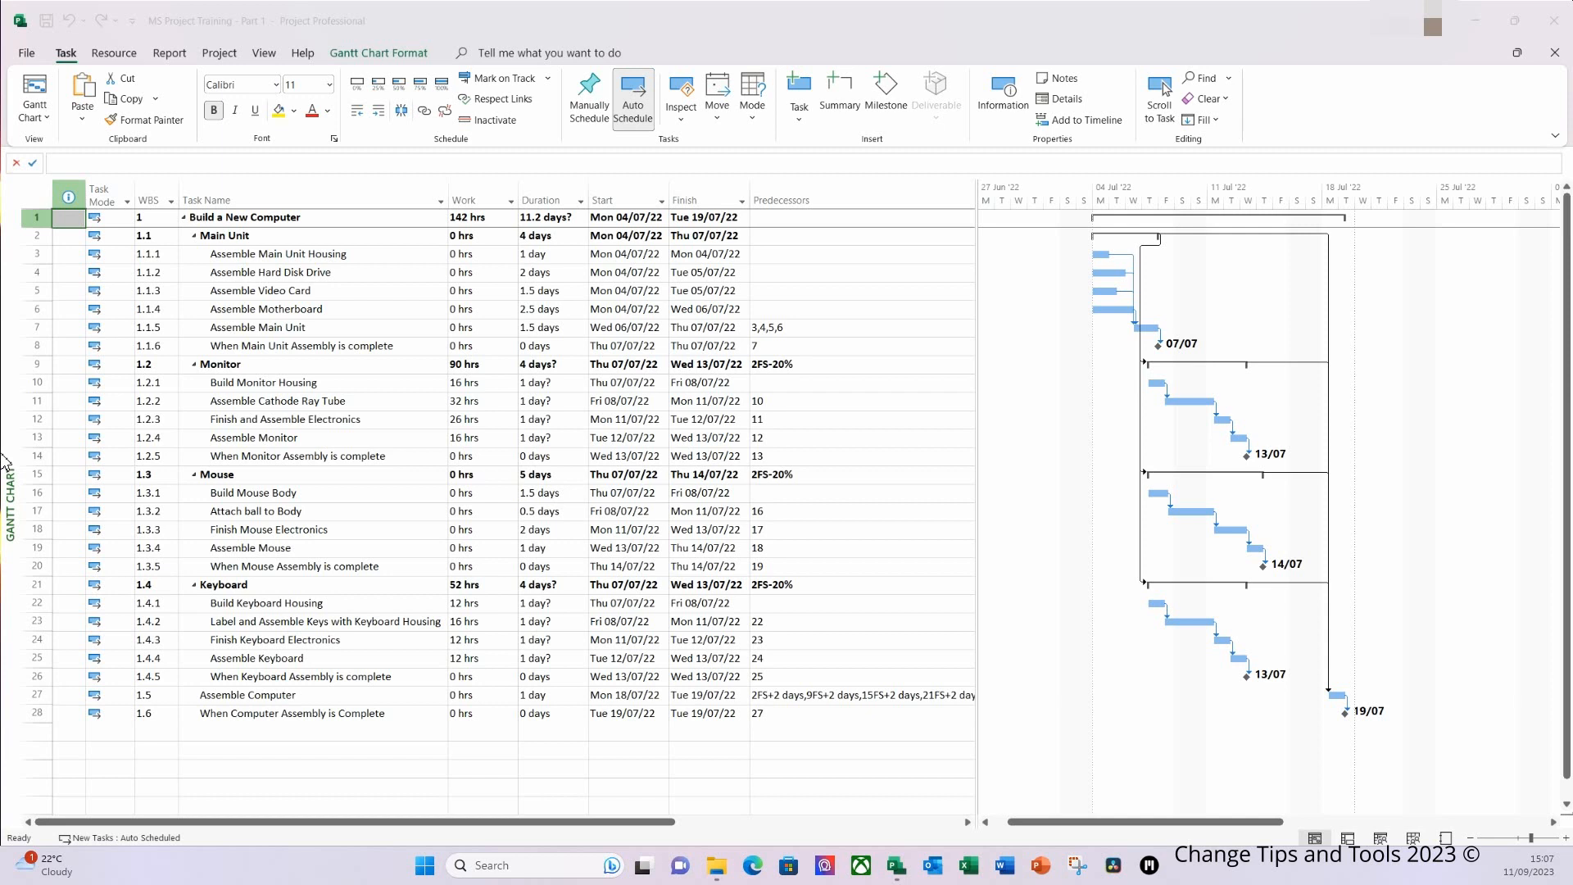
Step: Save a copy of the project as "MS Project Training - Part 2" in the Training folder
click(27, 56)
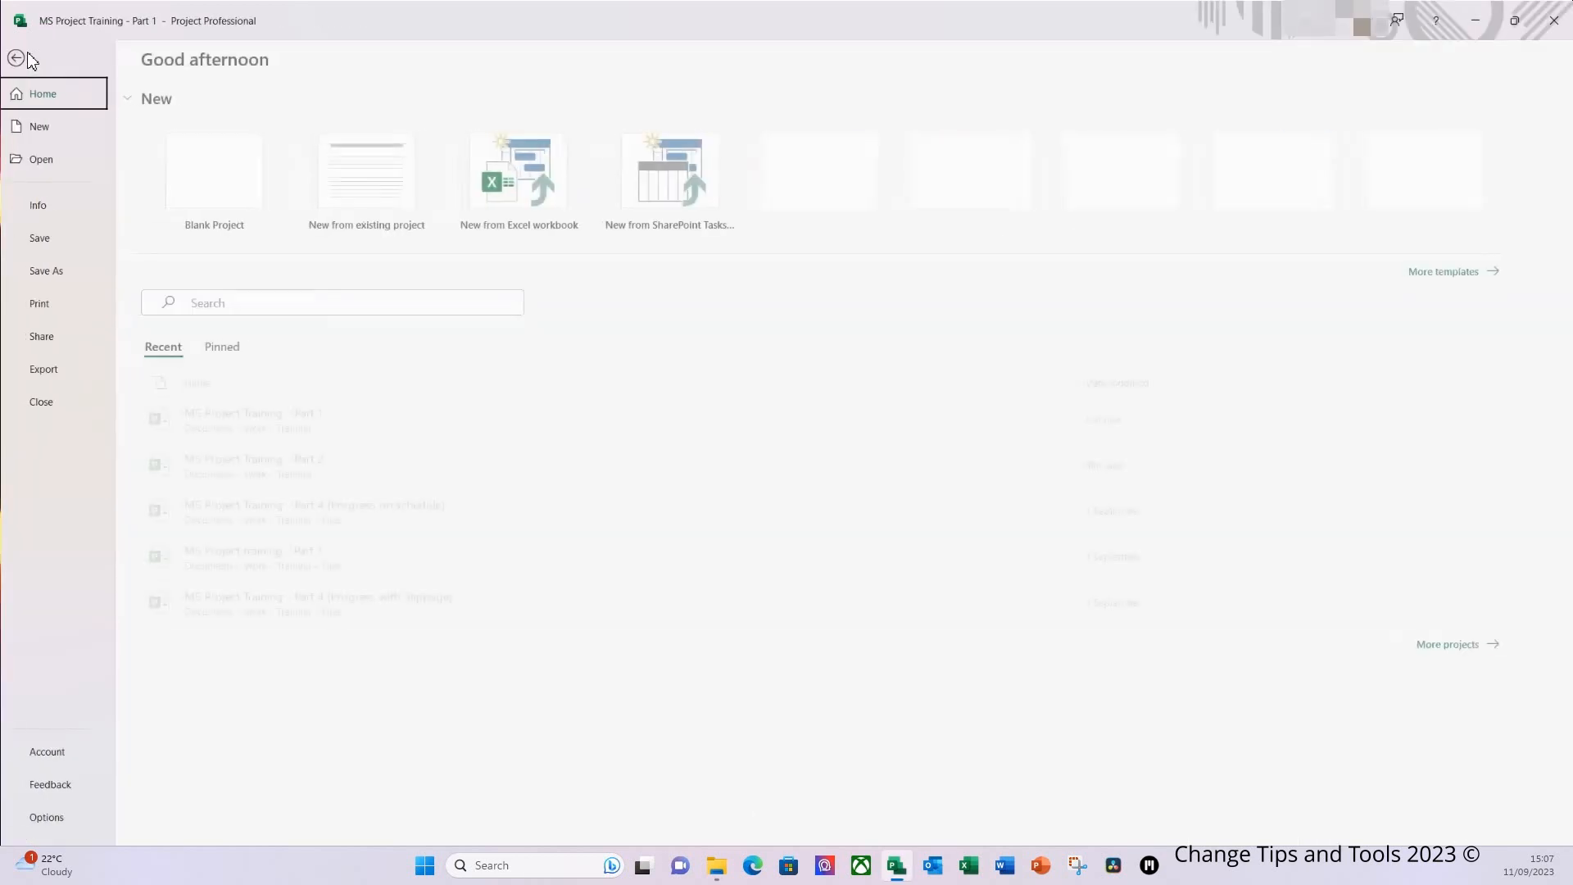
click(51, 270)
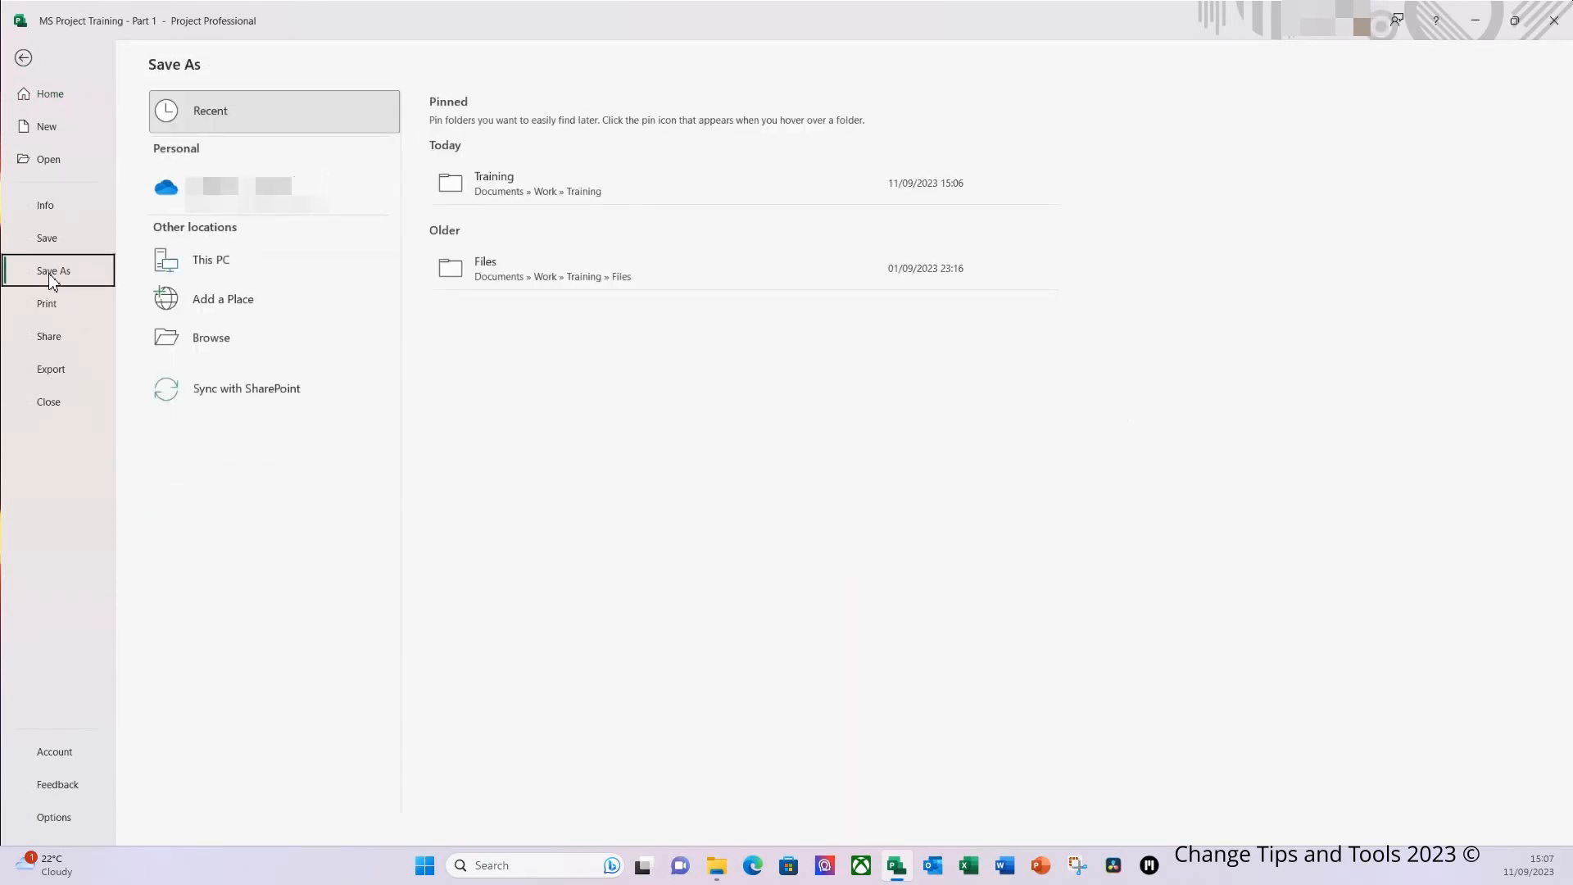
click(498, 188)
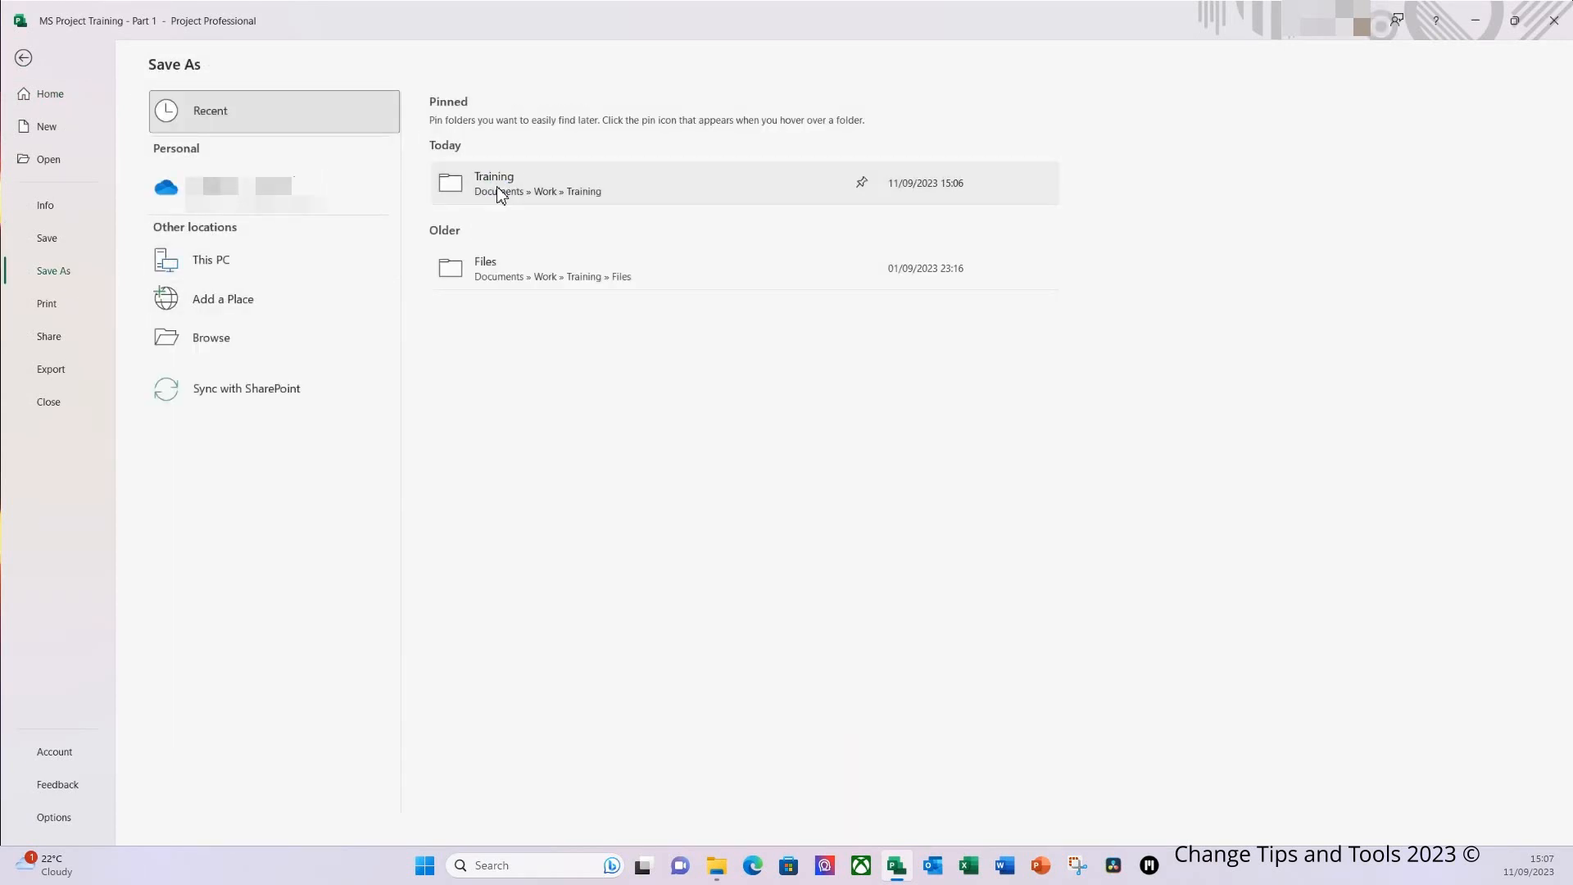
click(288, 360)
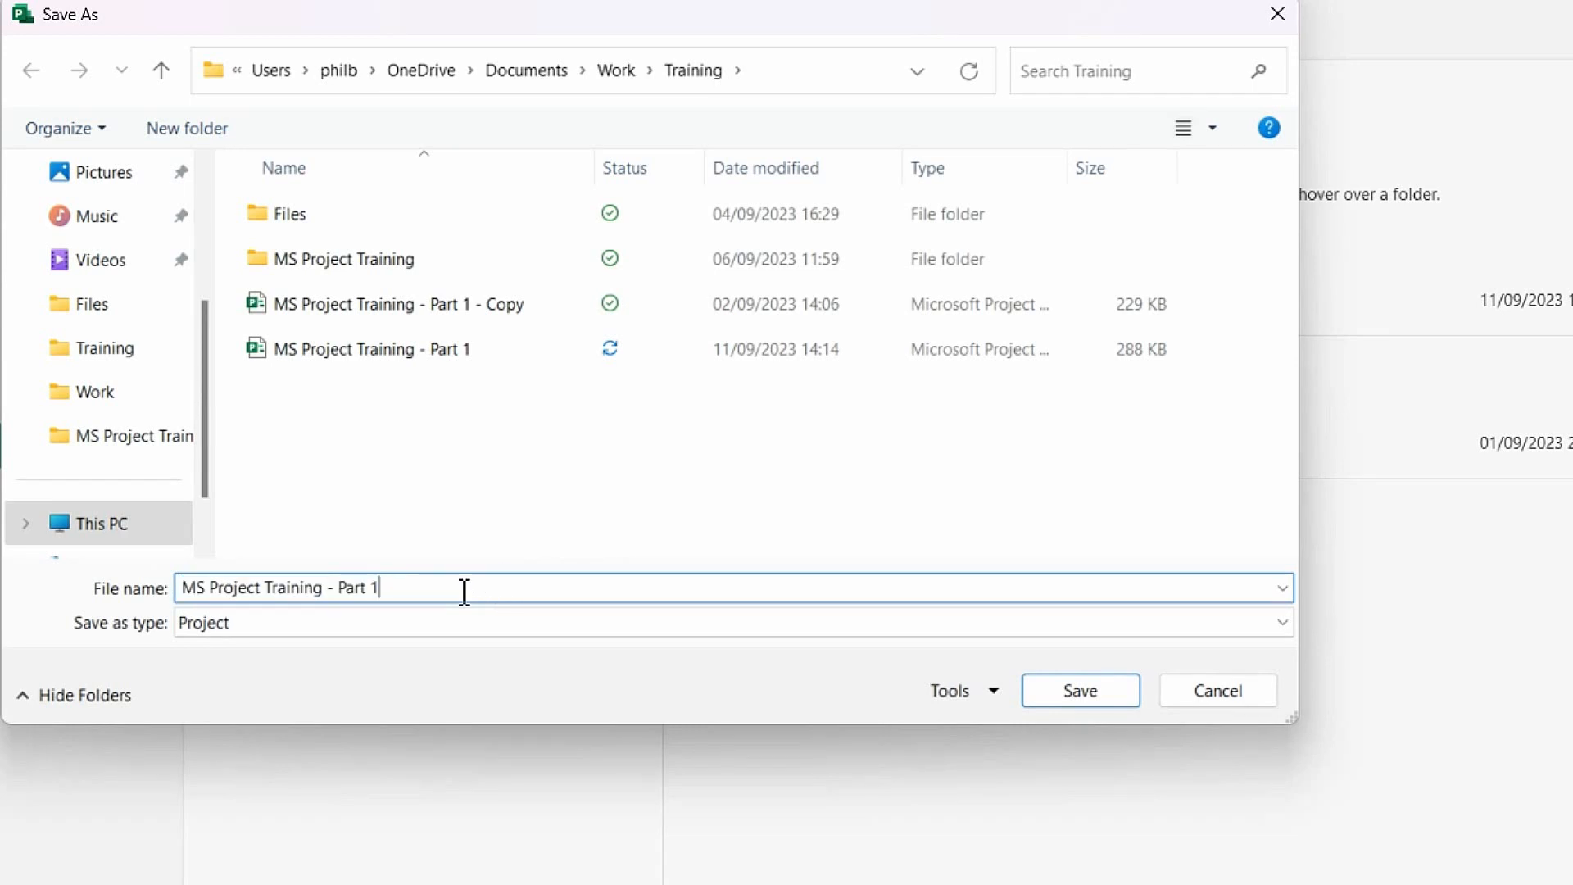
key(BackSpace)
text(2)
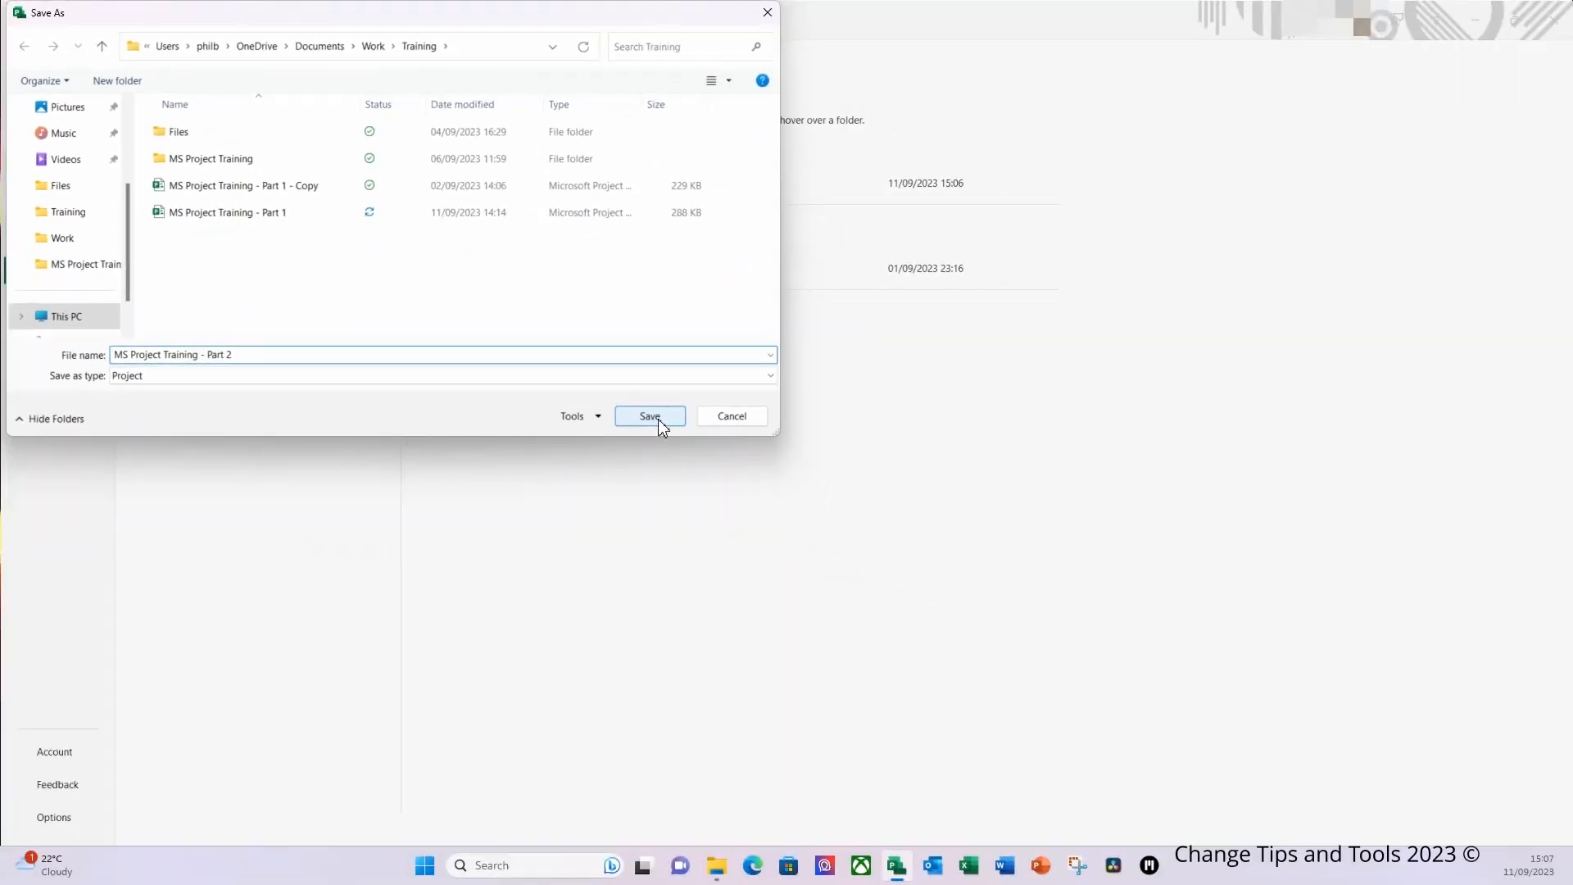
click(650, 416)
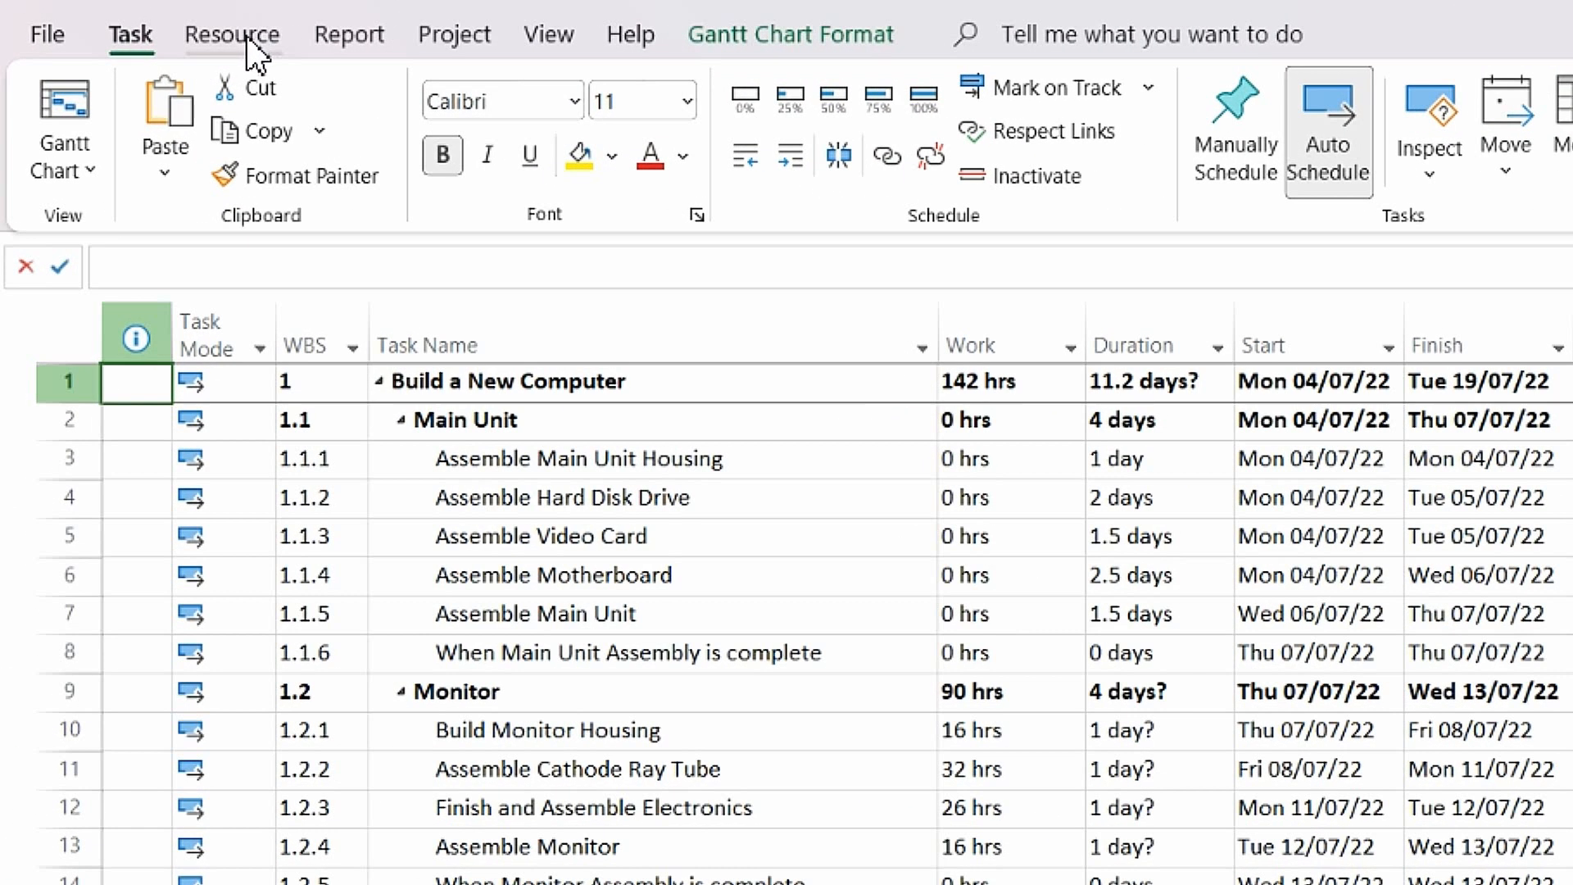
Step: Switch the project from the Gantt Chart to the Resource Sheet view
click(125, 53)
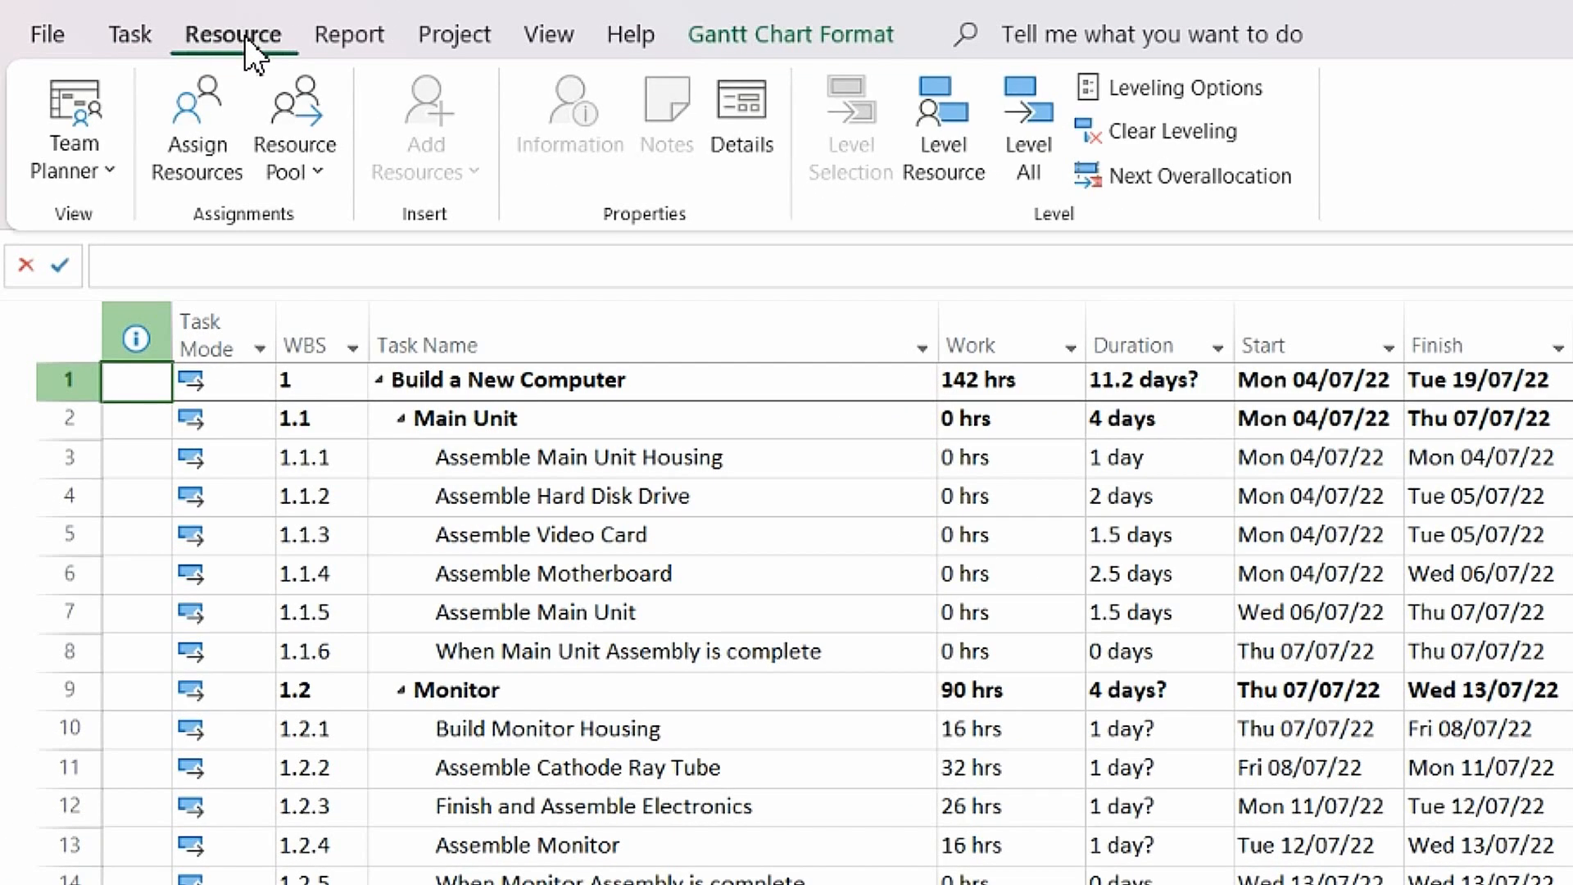
click(110, 172)
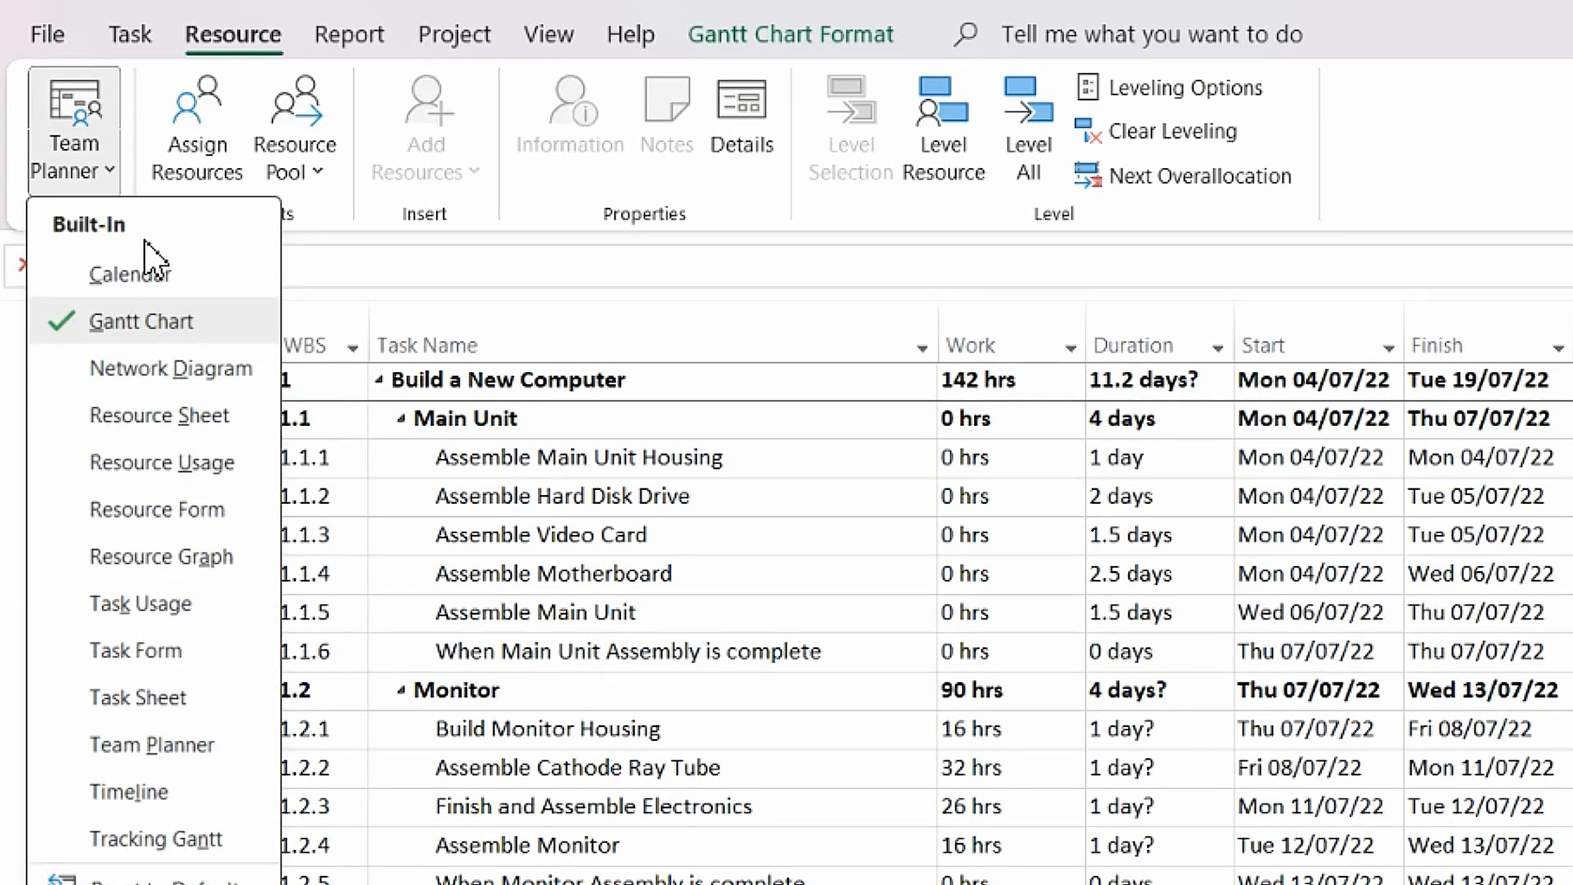
click(158, 419)
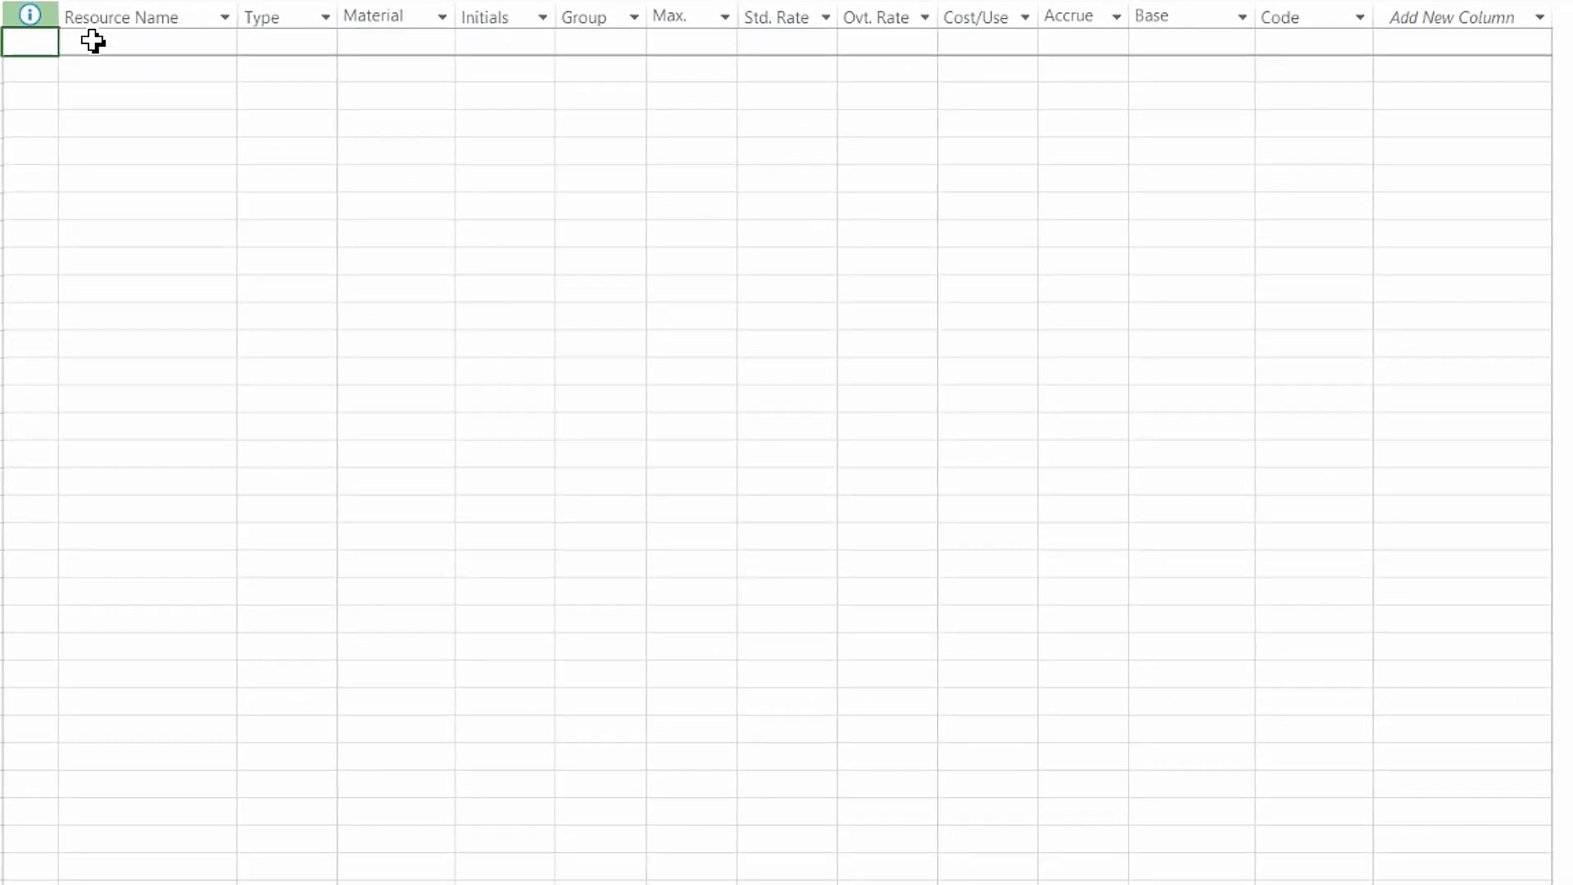
Step: Add the first work resource with the person's full name and replace the default initials with two-letter ones
click(130, 43)
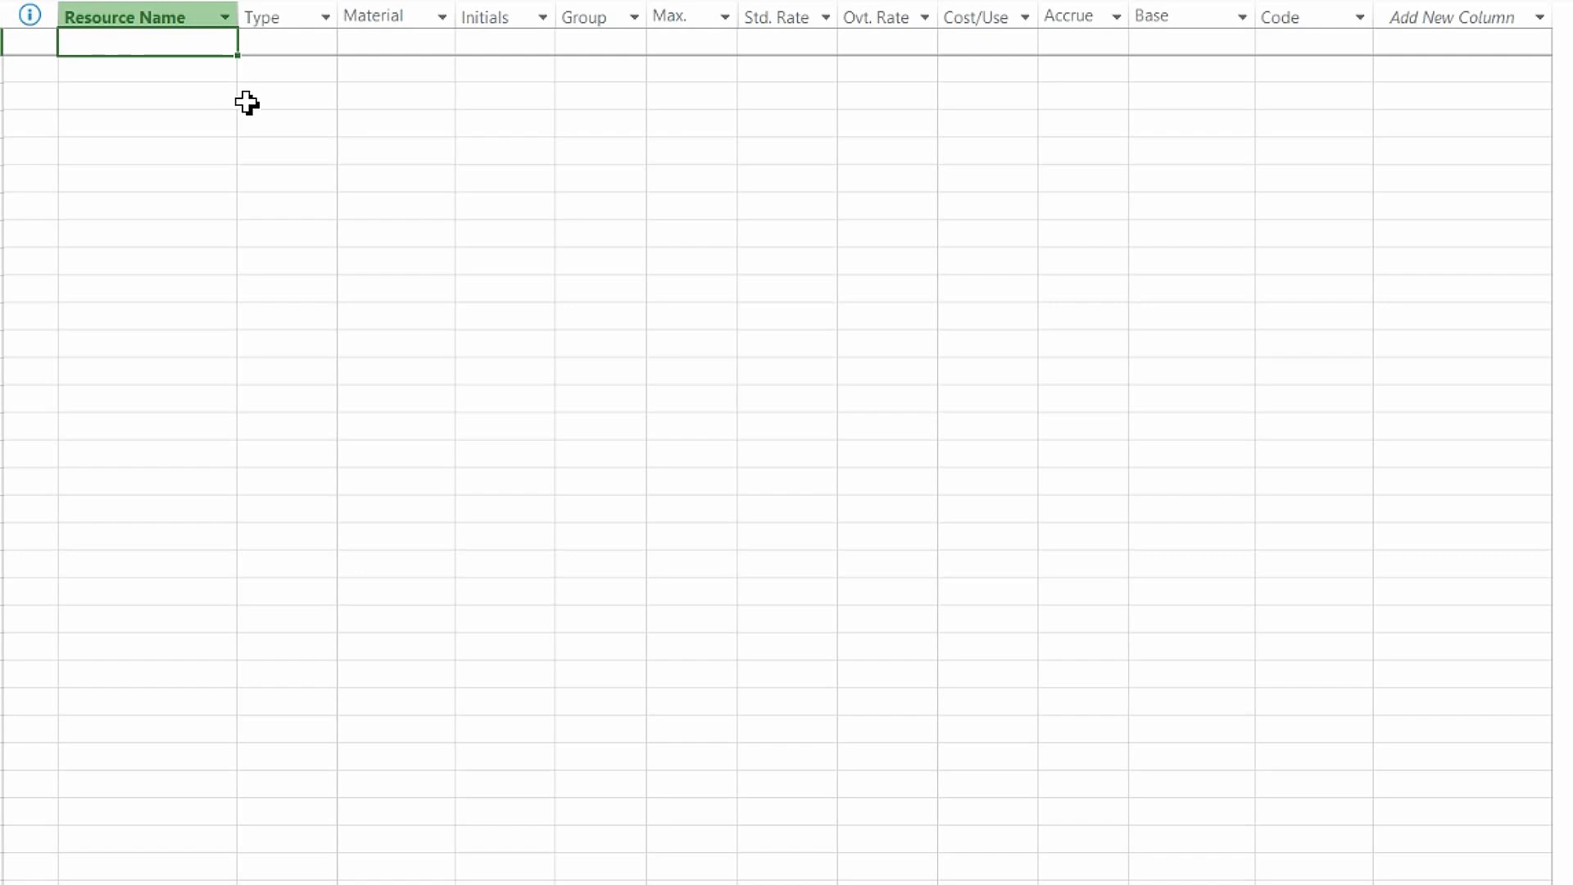
text(Jane Smith)
key(Tab)
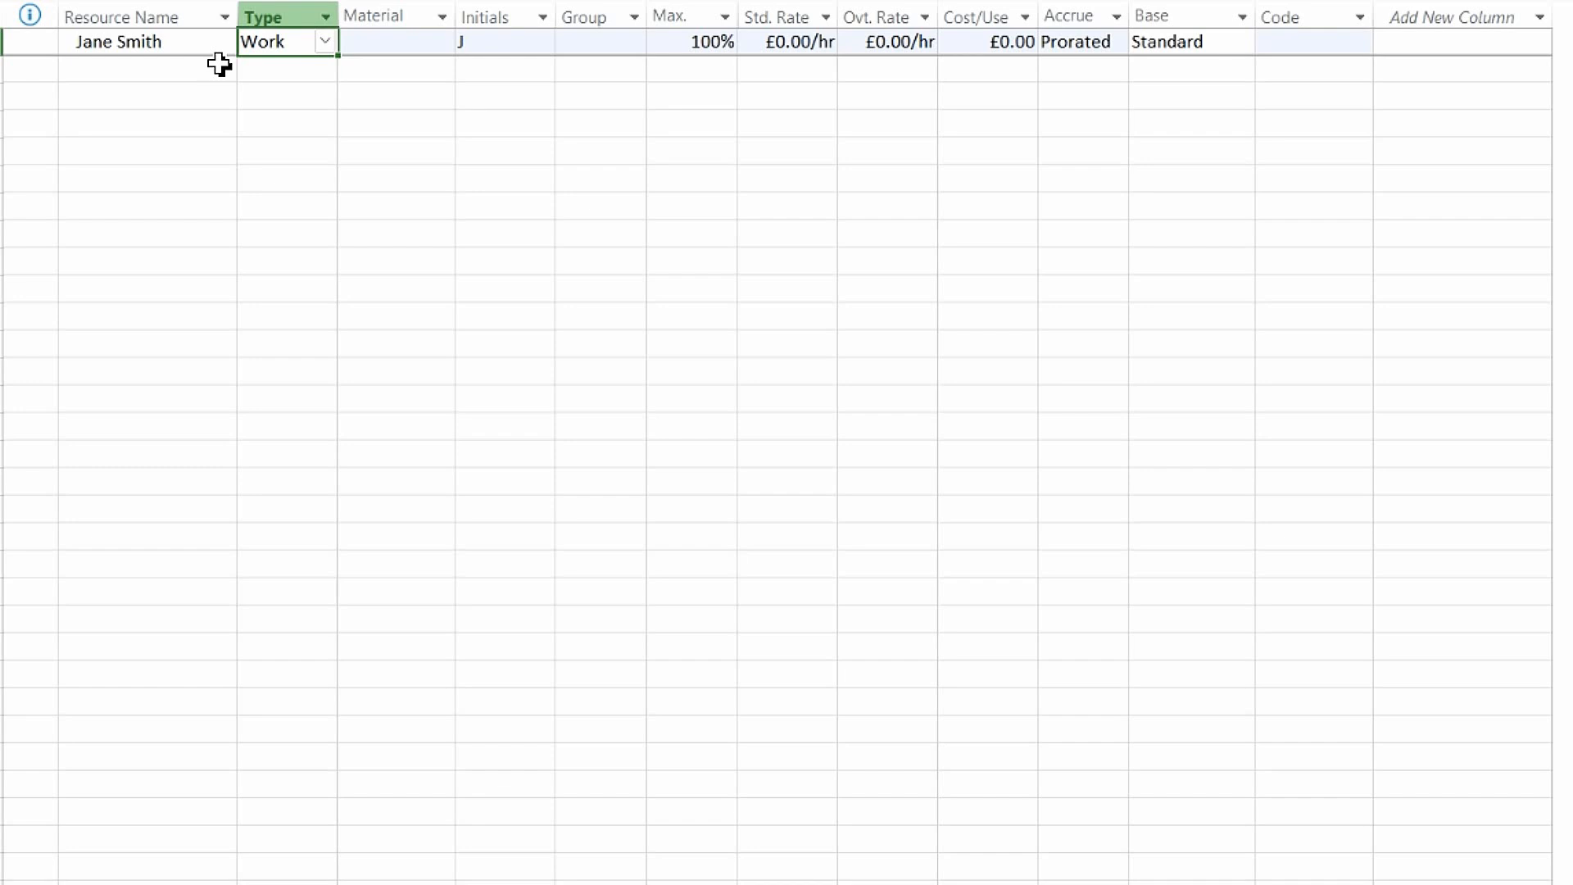
click(372, 43)
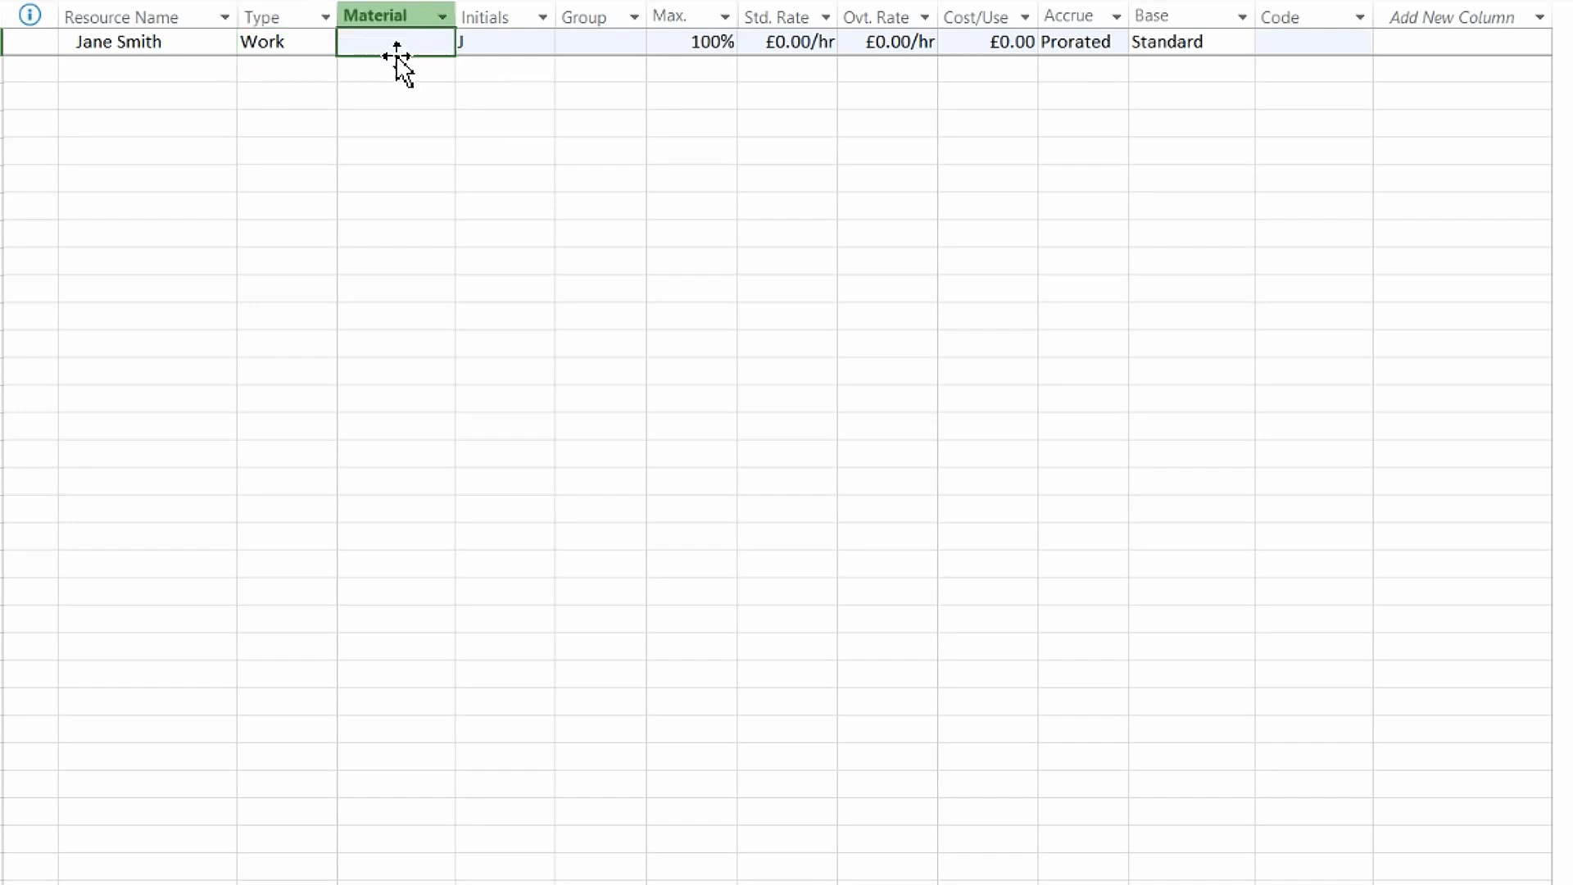
click(491, 43)
key(BackSpace)
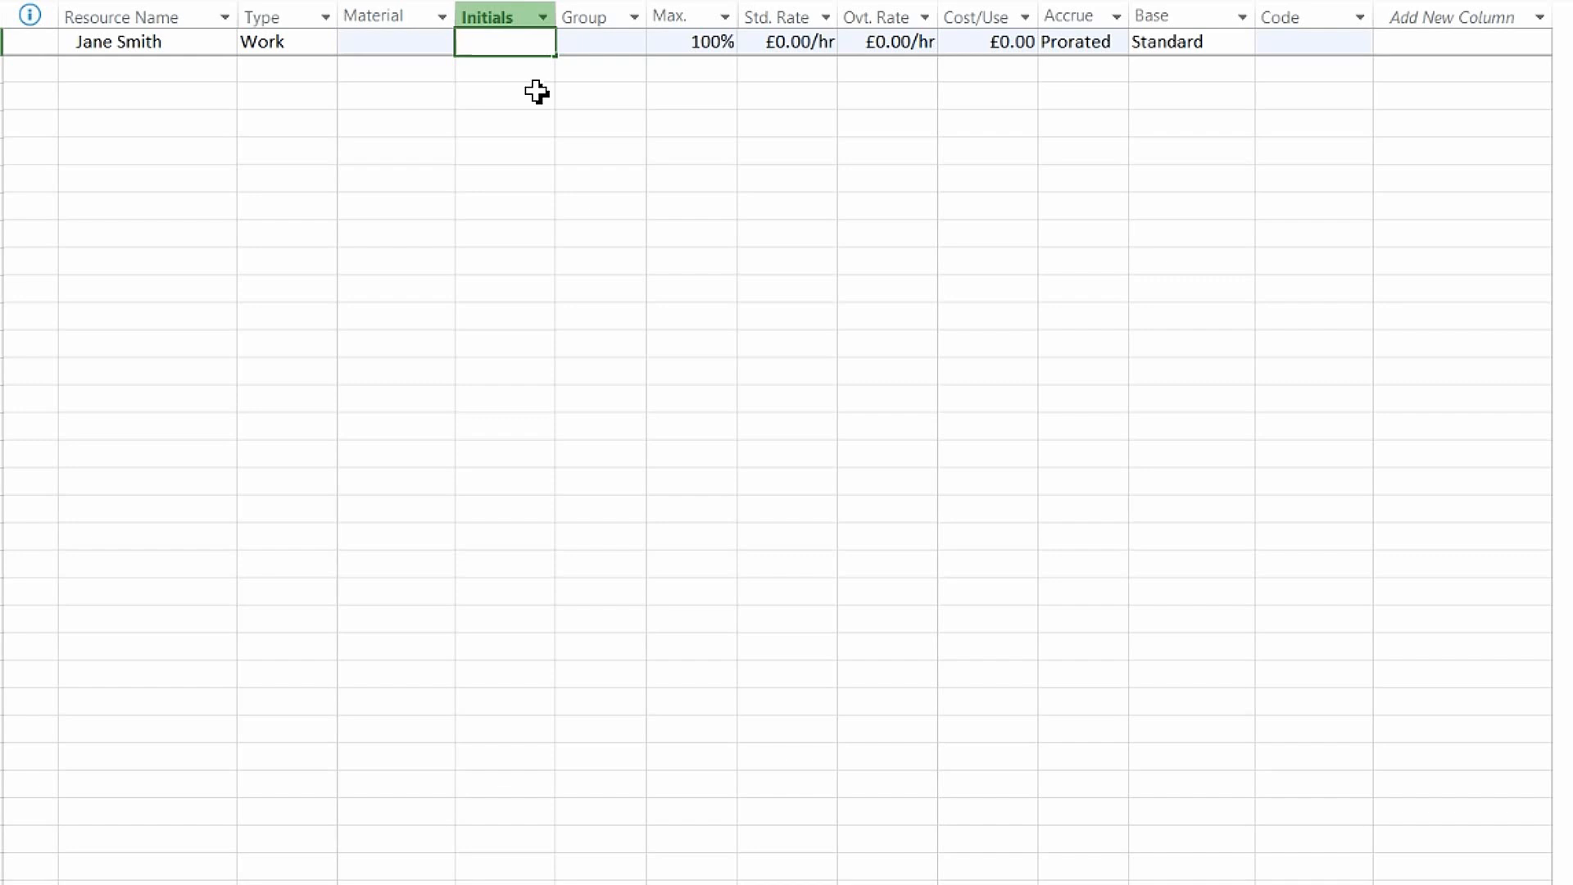
text(JS)
key(Tab)
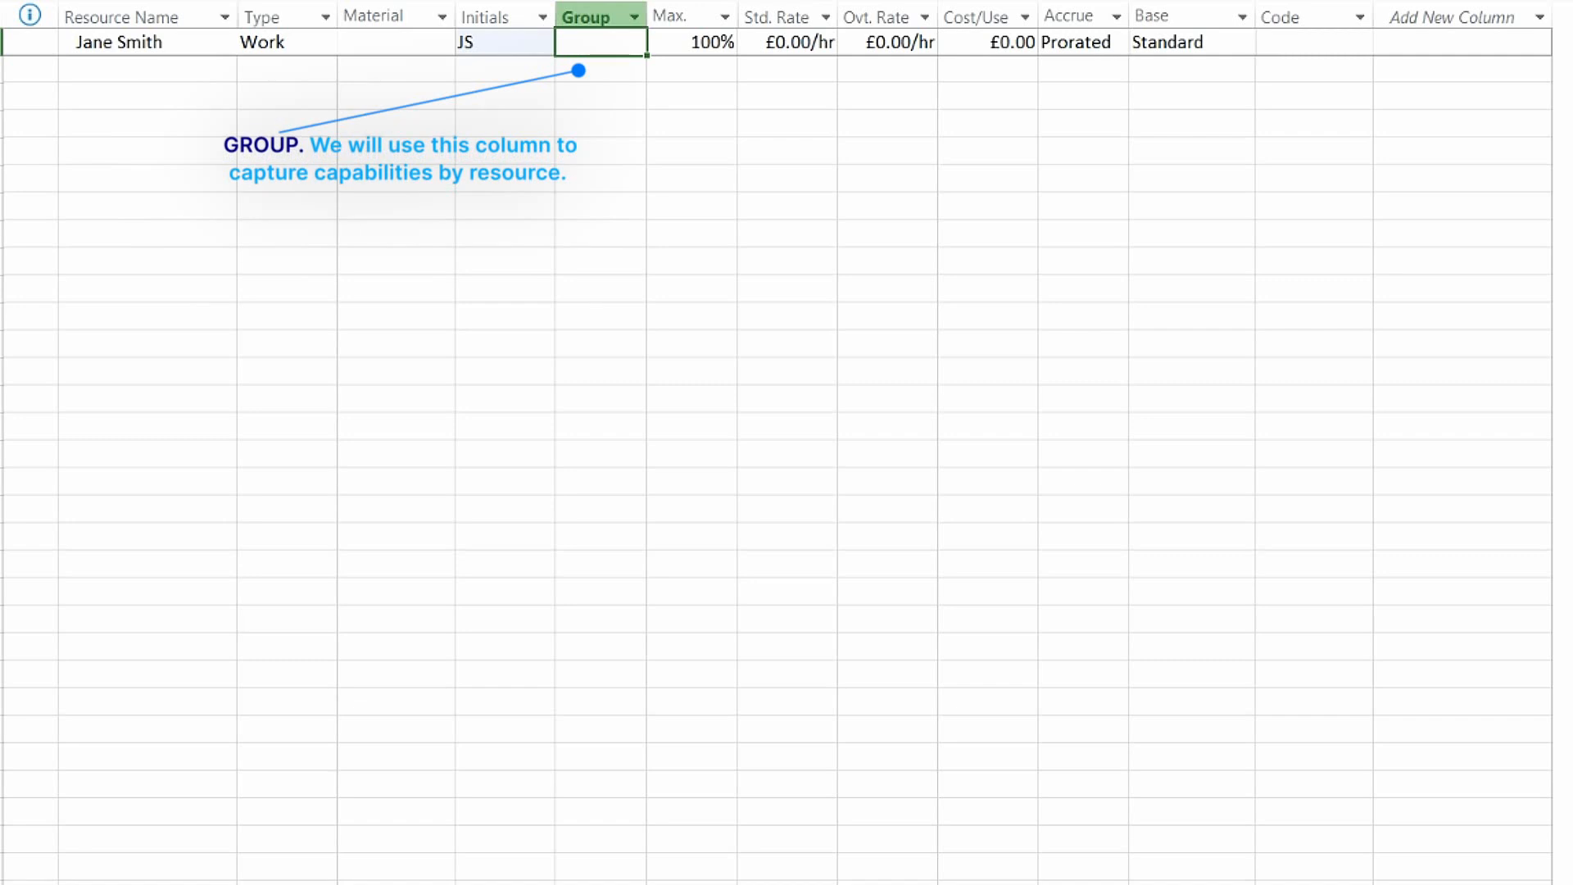
Step: Assign the first resource to the Project Manager group with a standard rate of £80/hr
text(Project Manager)
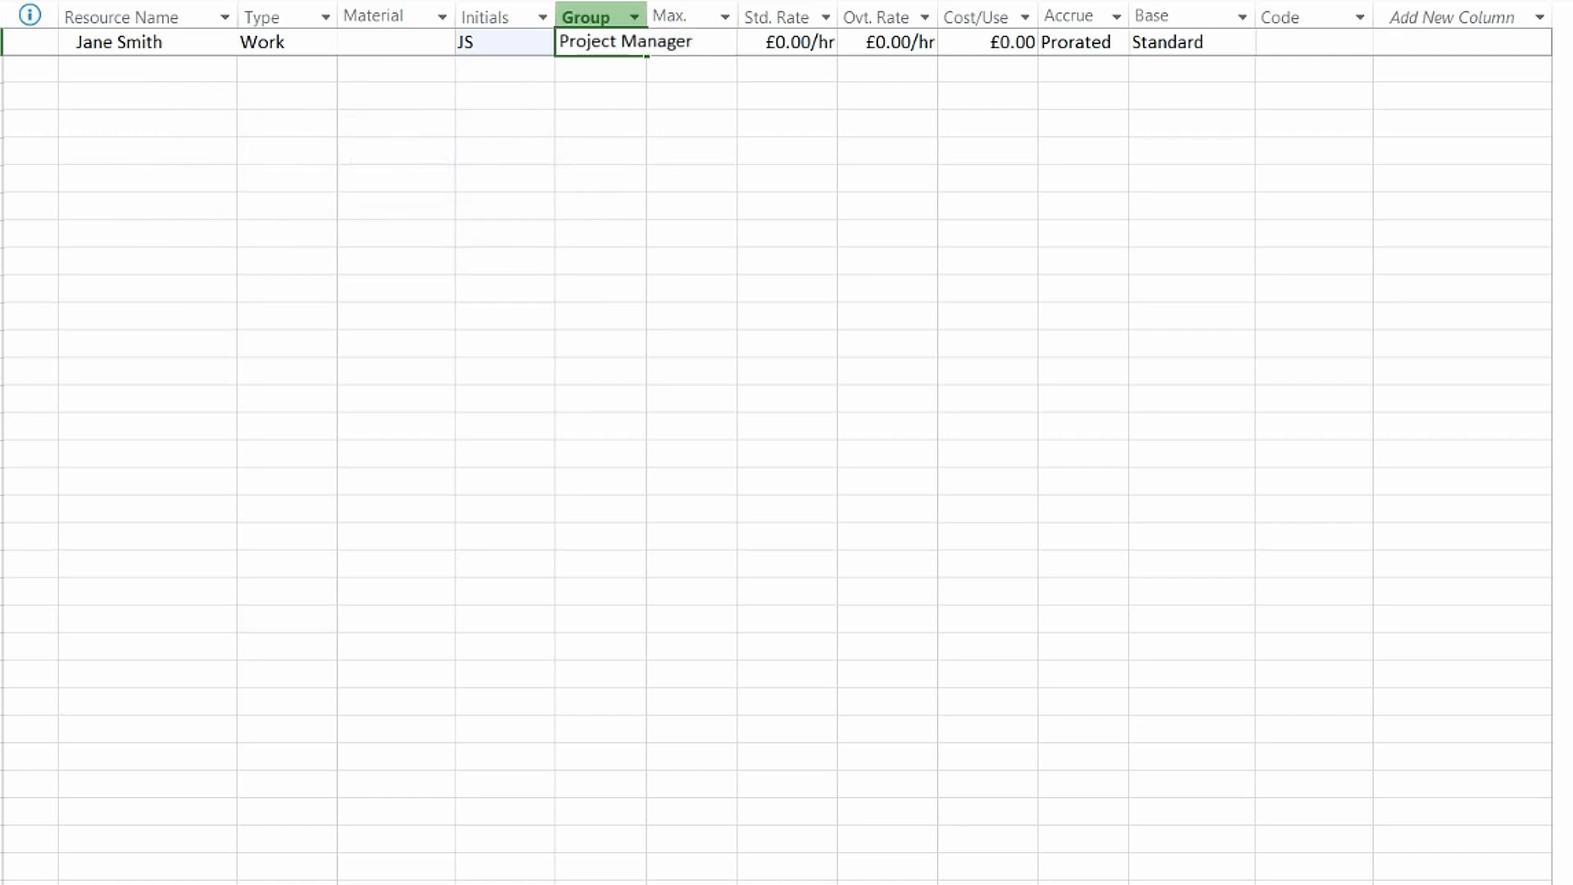
key(Tab)
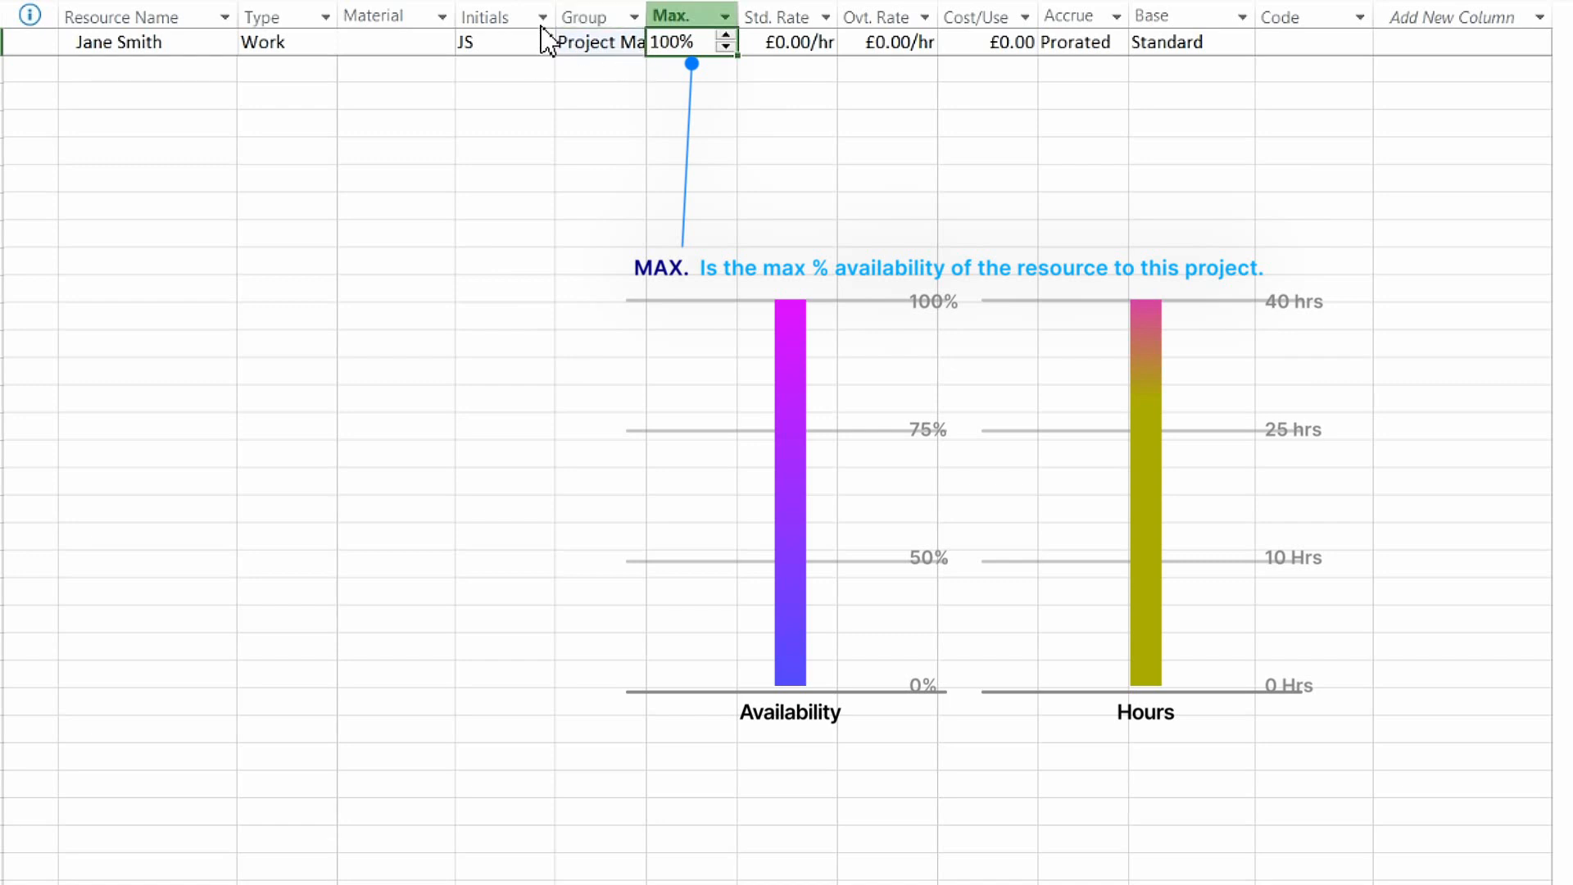
key(Tab)
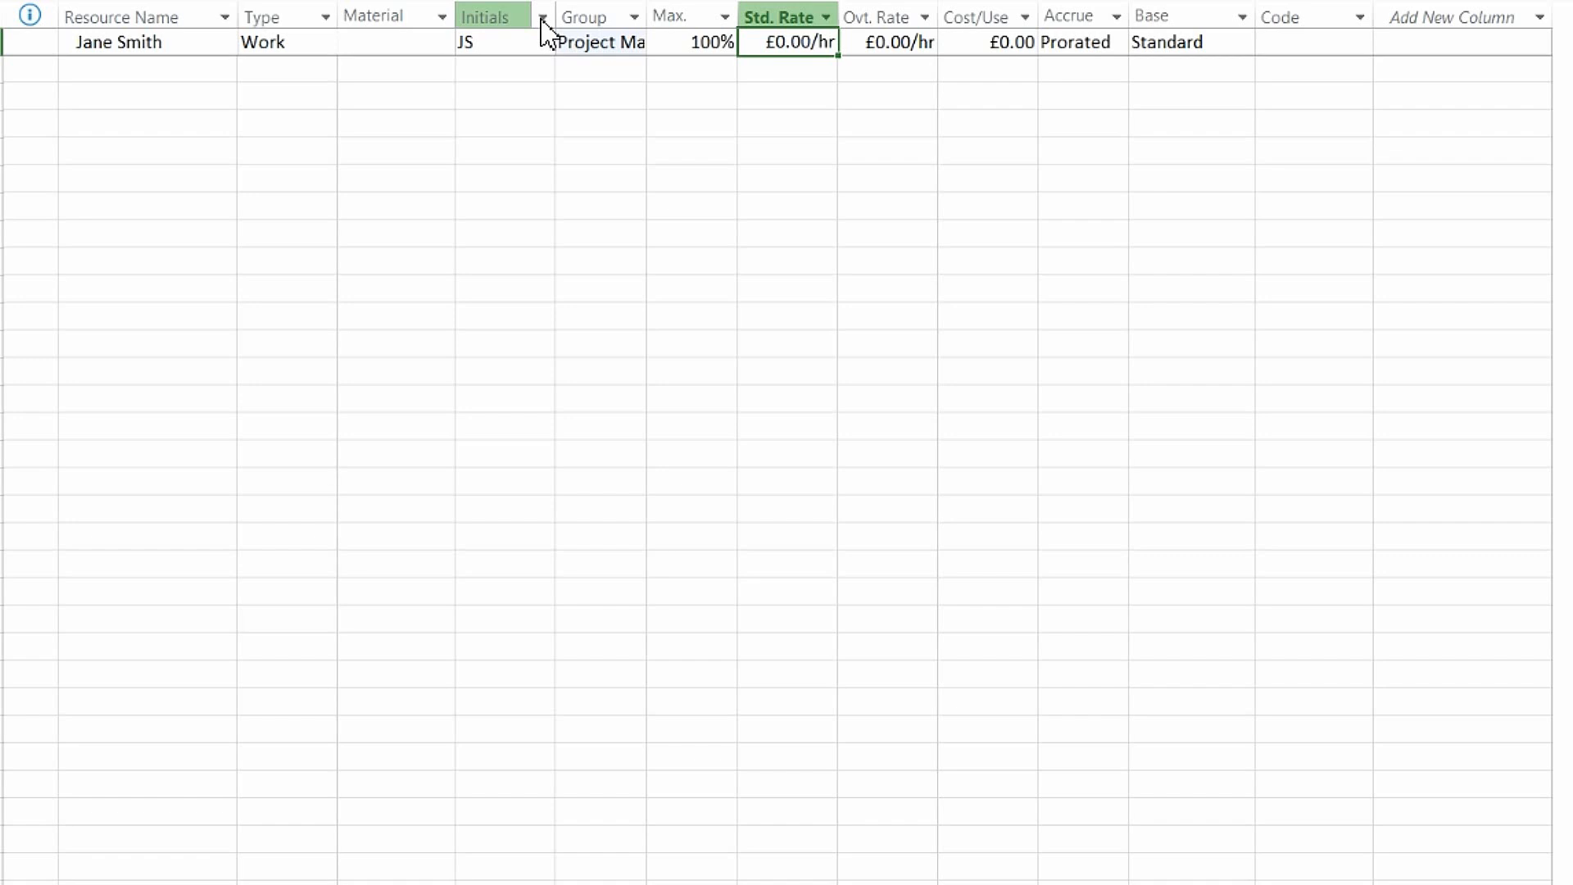
text(80/hr)
key(Tab)
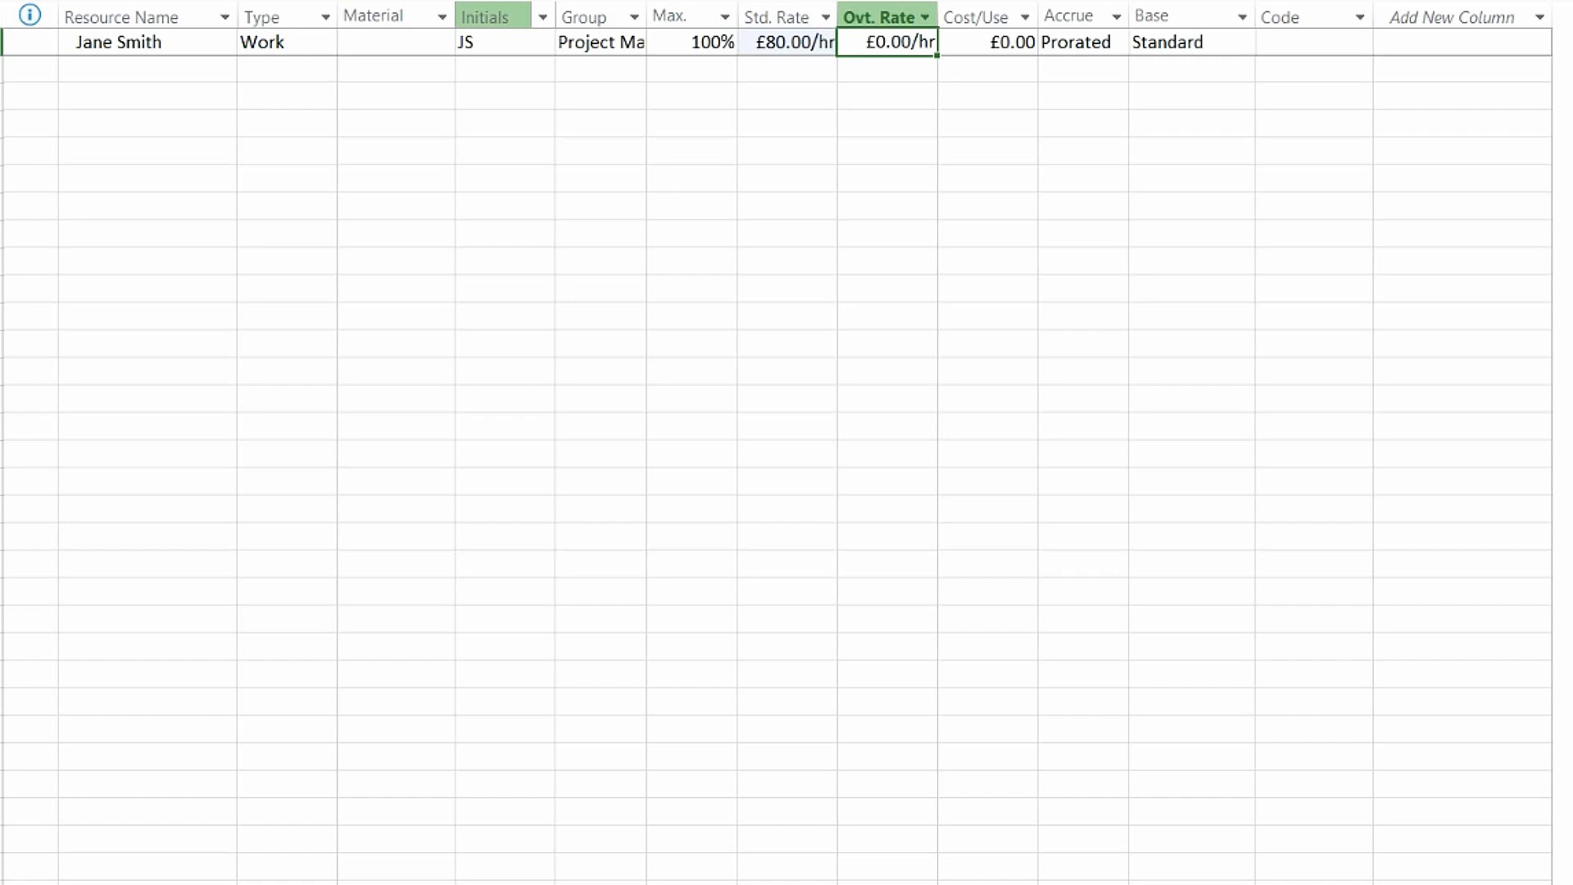
Step: Set the first resource's code to ABC and widen the Group column to fit its contents
key(Tab)
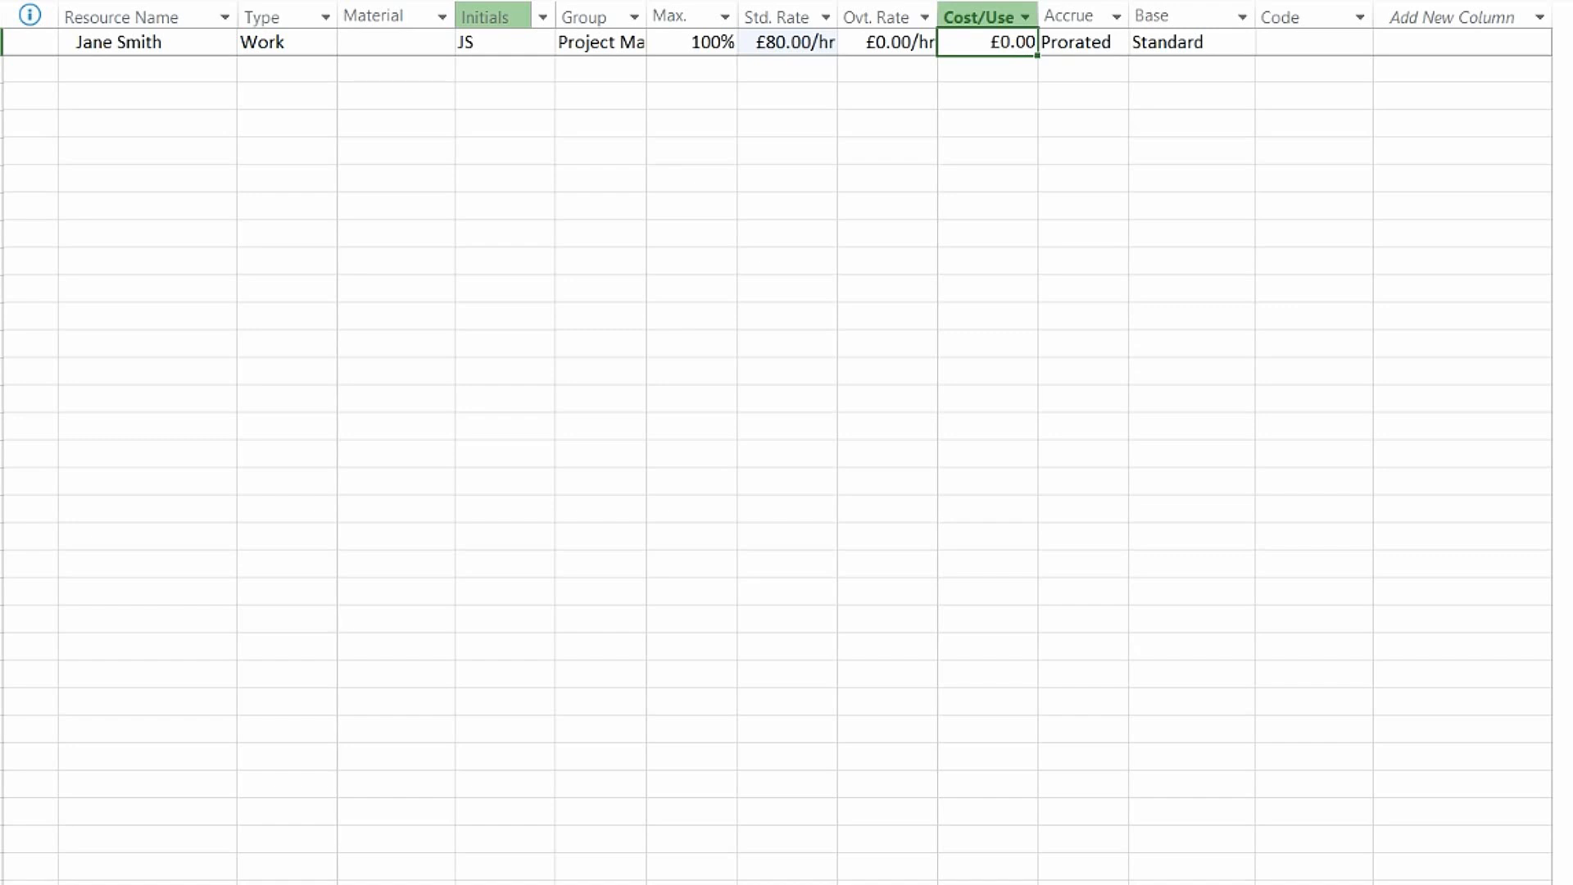
key(Tab)
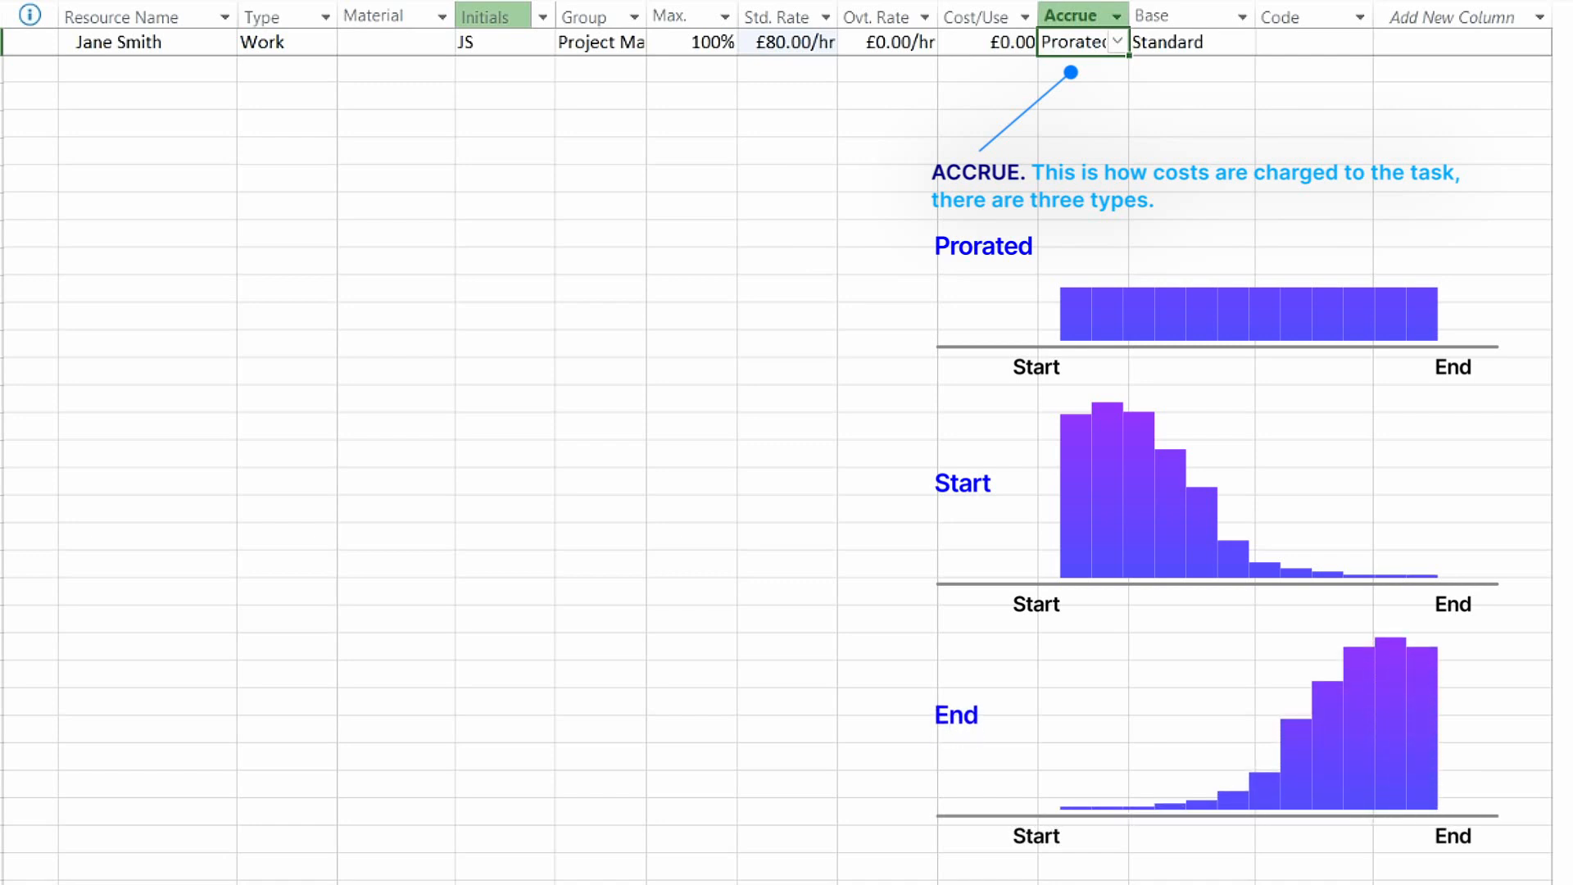
click(1180, 42)
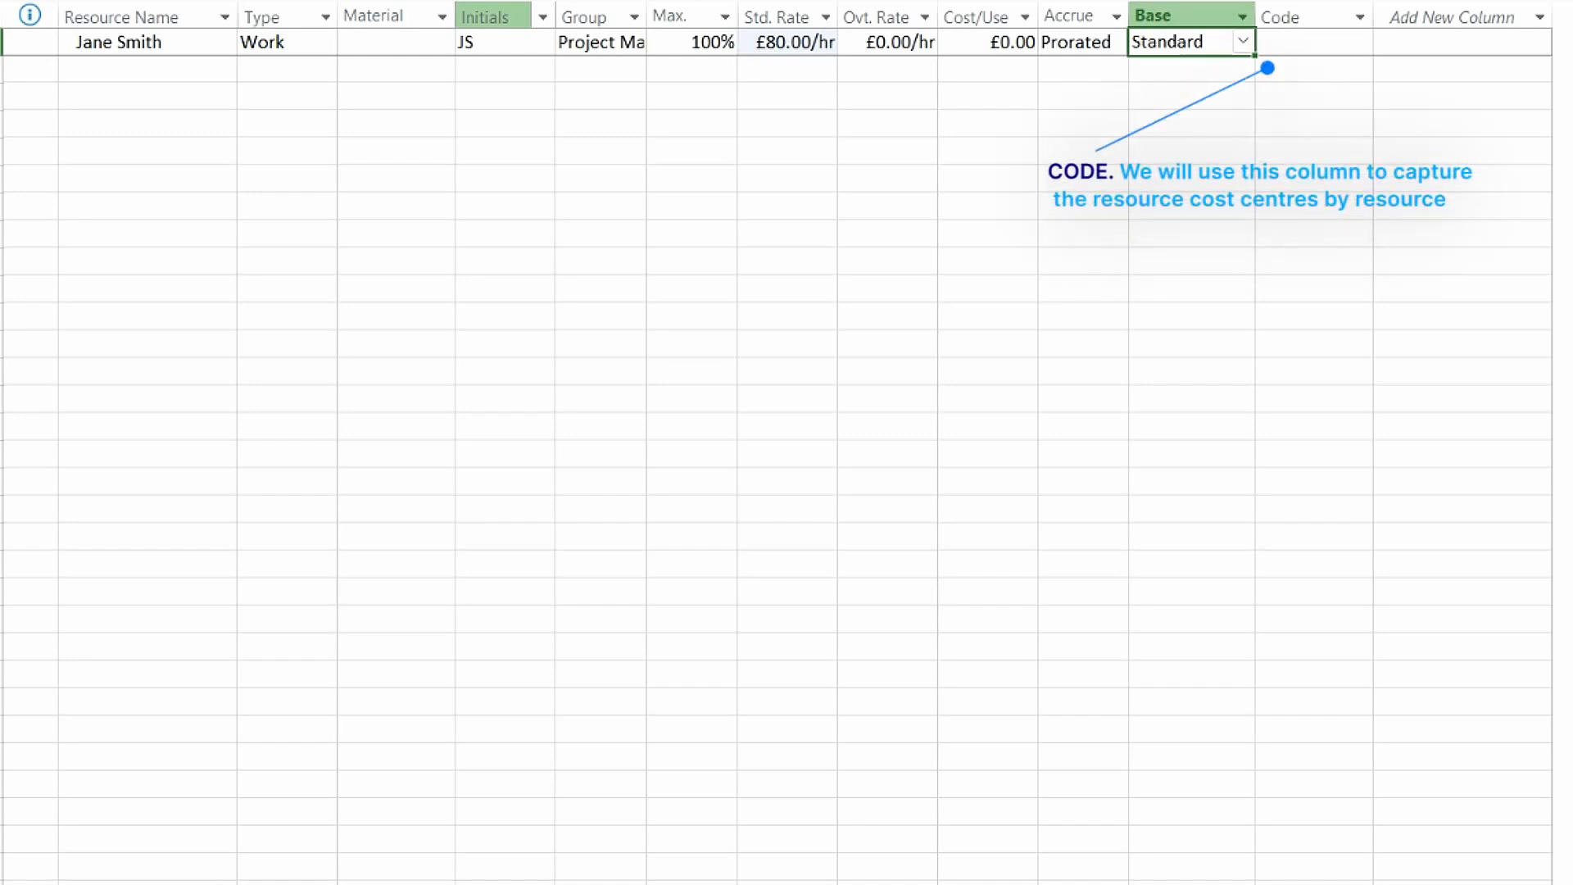
click(1314, 43)
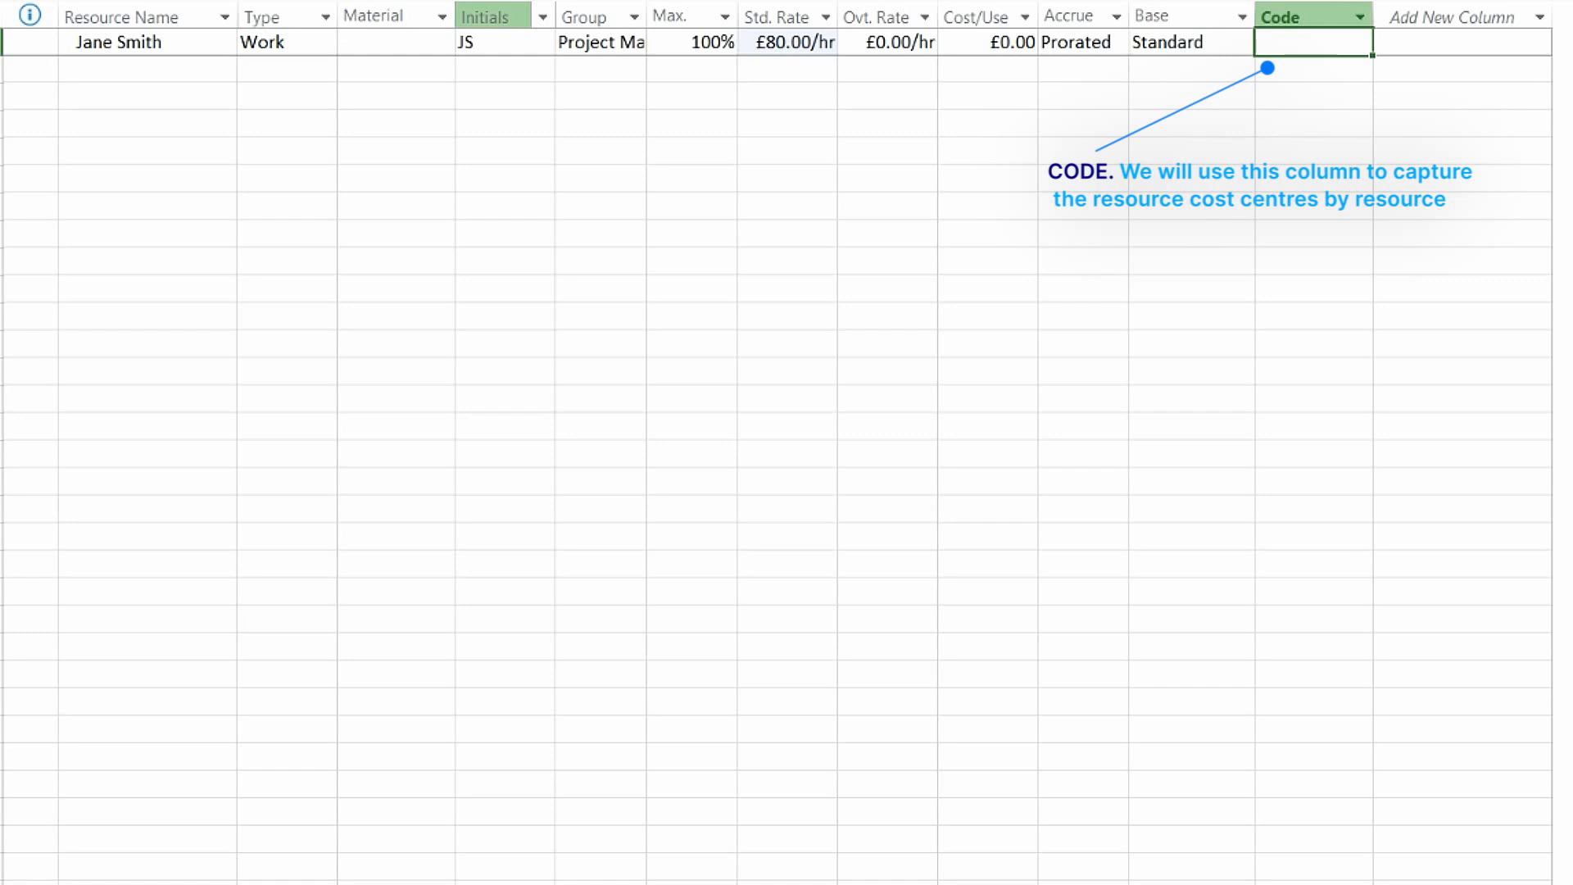
text(ABC)
key(Tab)
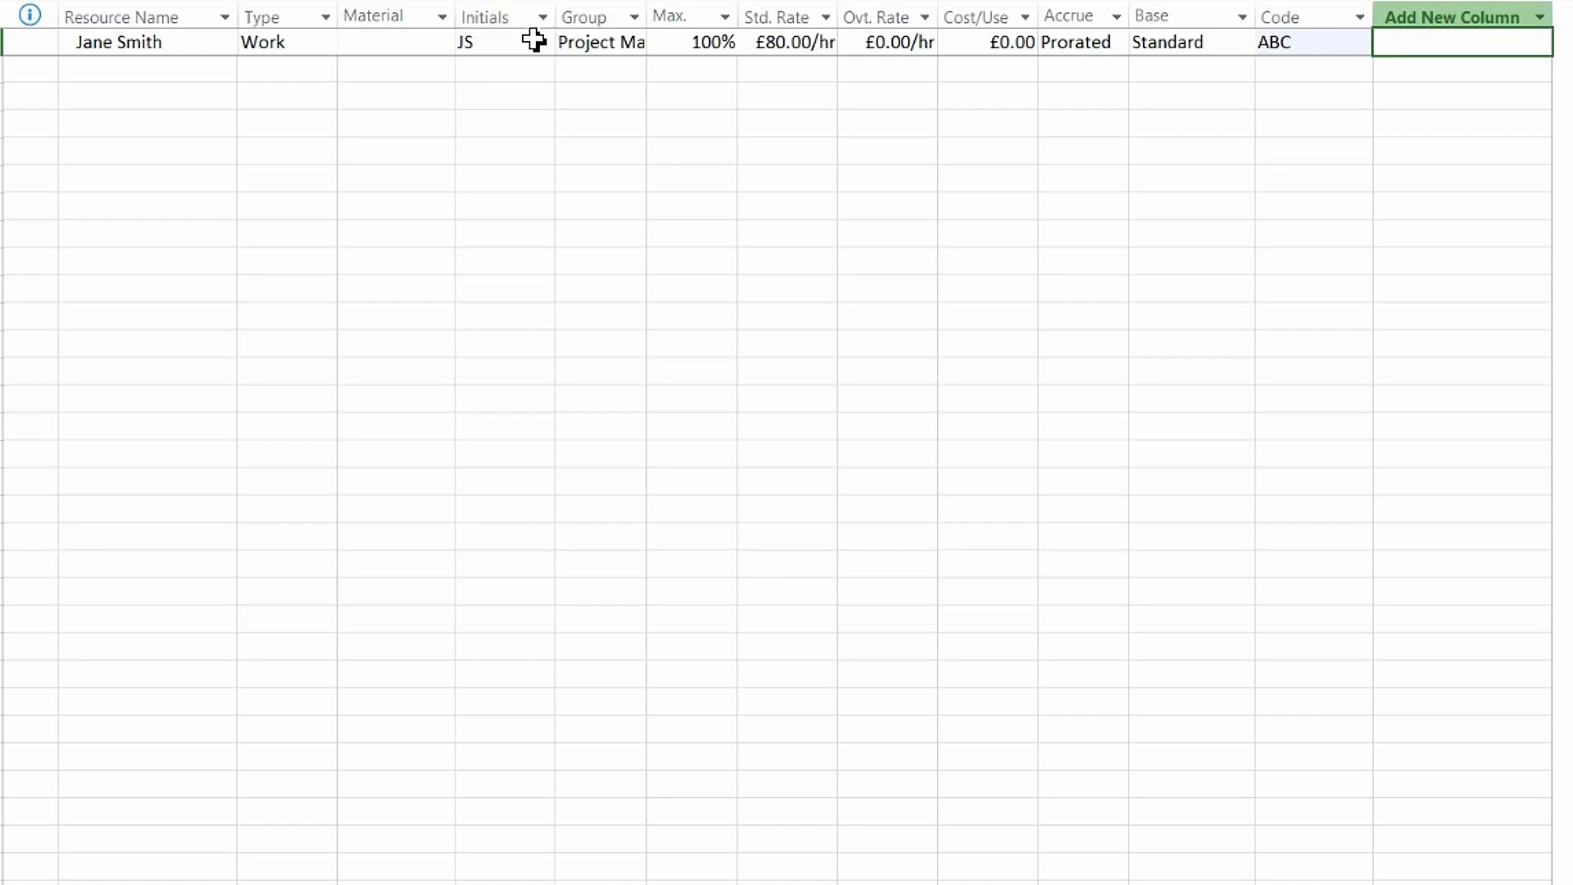
drag(648, 18, 650, 18)
double_click(651, 18)
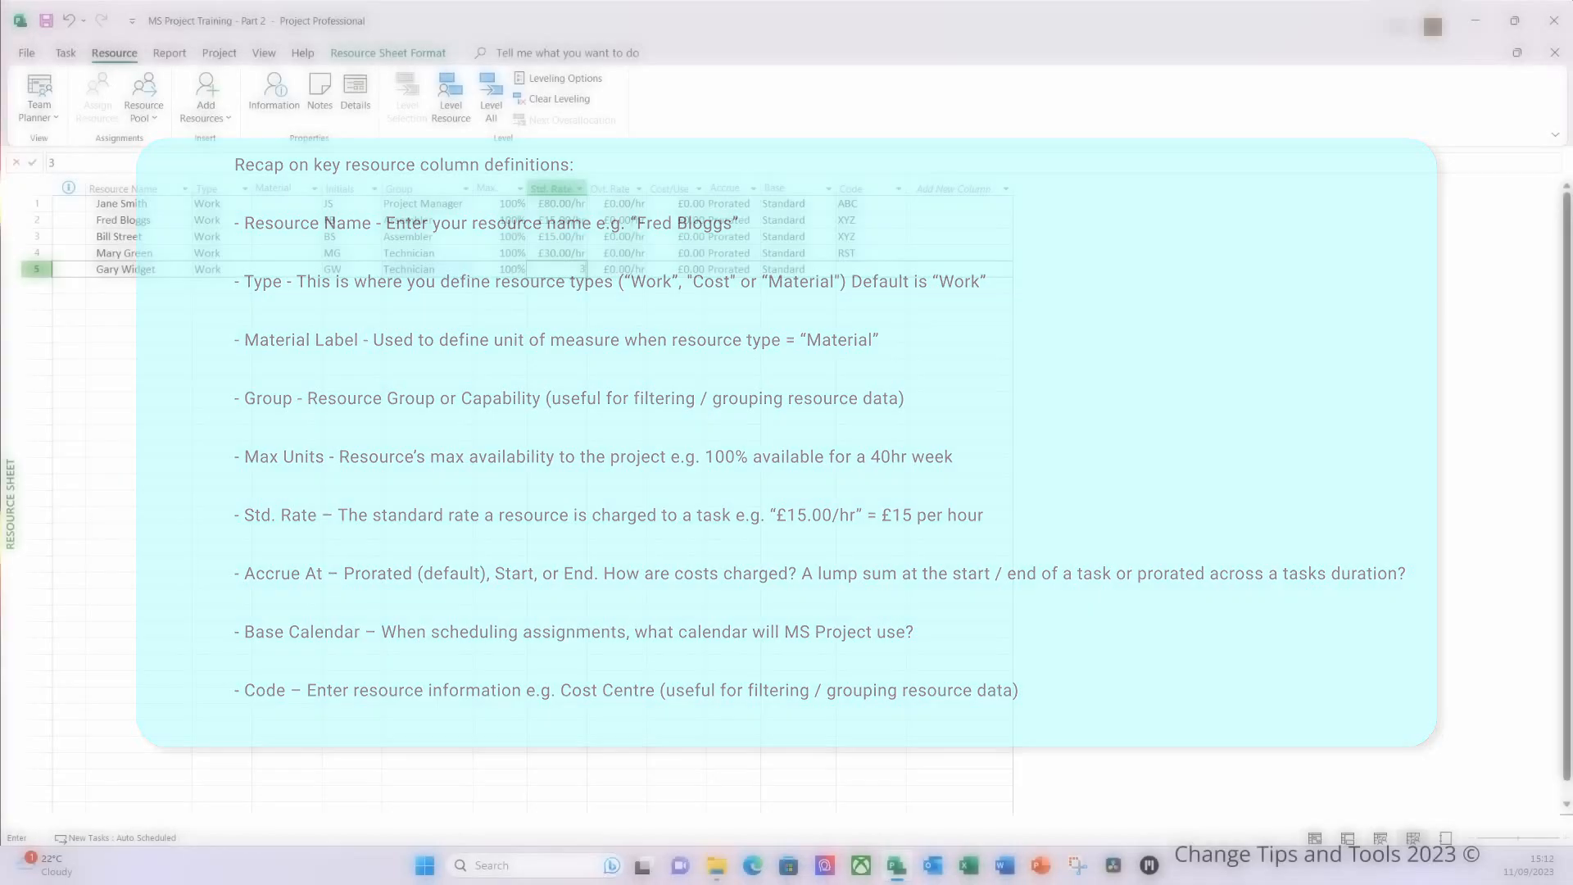
Step: Give the fifth resource, a Technician, a standard rate of £30/hr and the code RST
text(30)
key(Tab)
key(Tab)
key(Tab)
key(Tab)
key(Tab)
text(RST)
key(Tab)
click(138, 285)
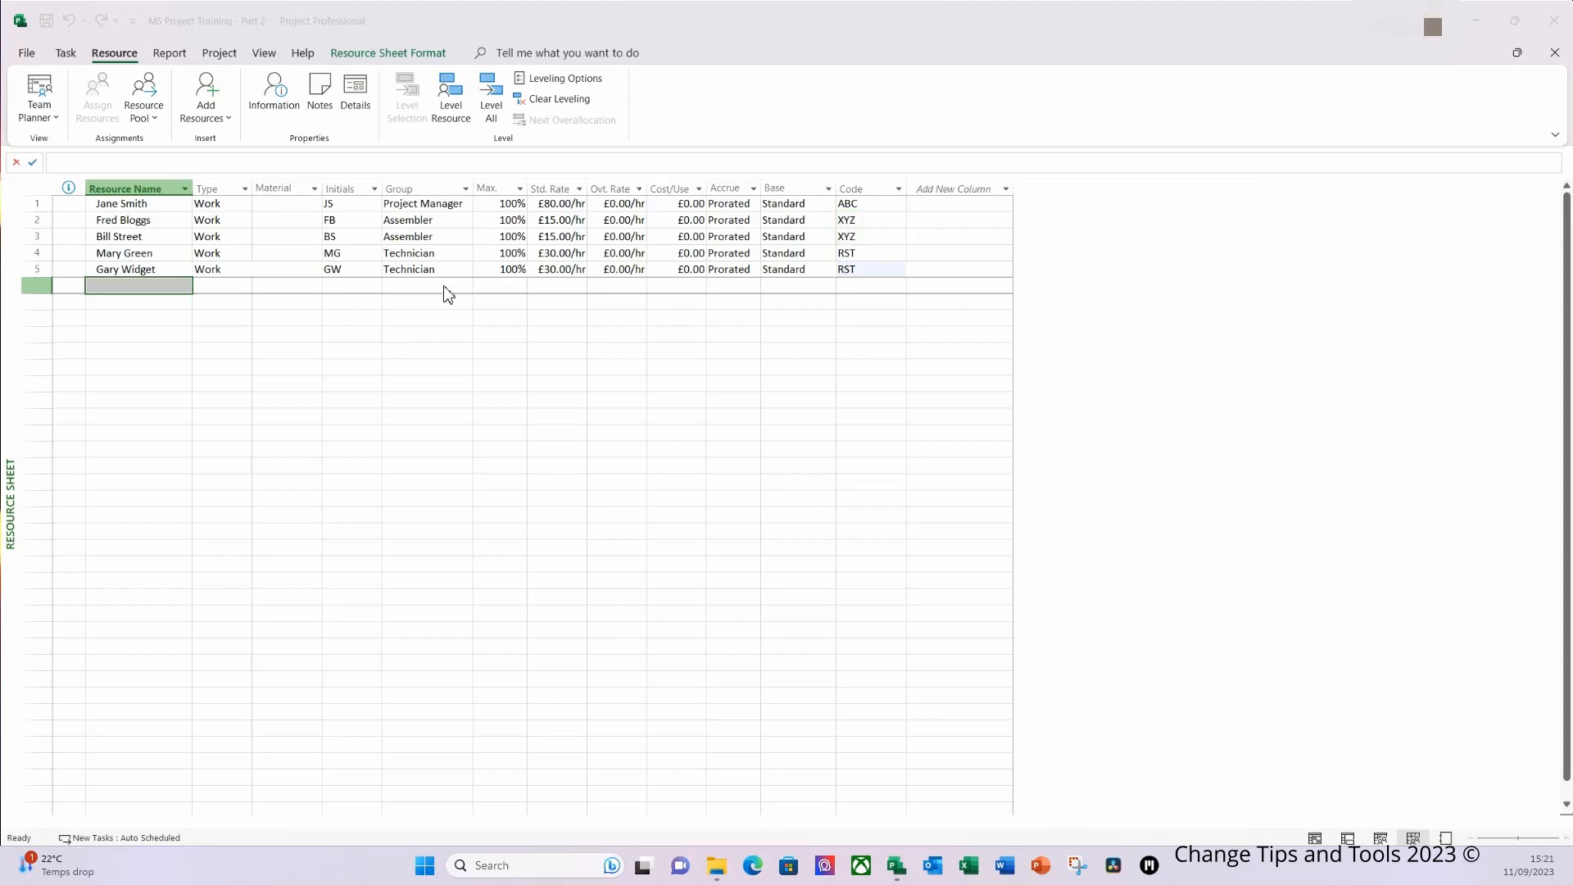
Step: Add a row effective 01/08/2022 to the default cost rate table of the second resource, the first Assembler
click(161, 228)
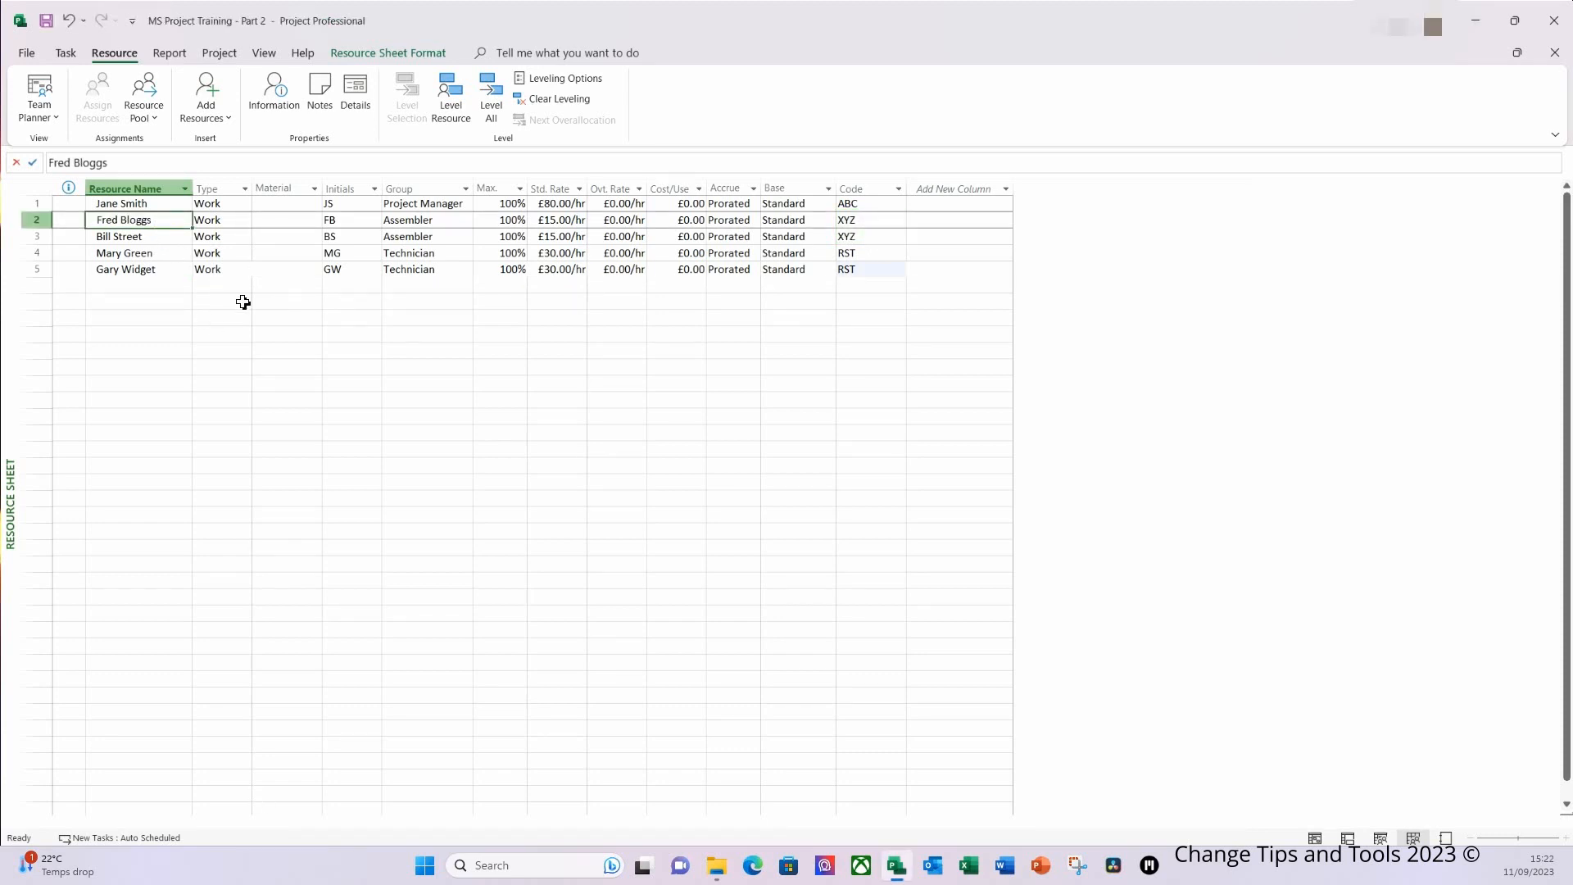
click(275, 107)
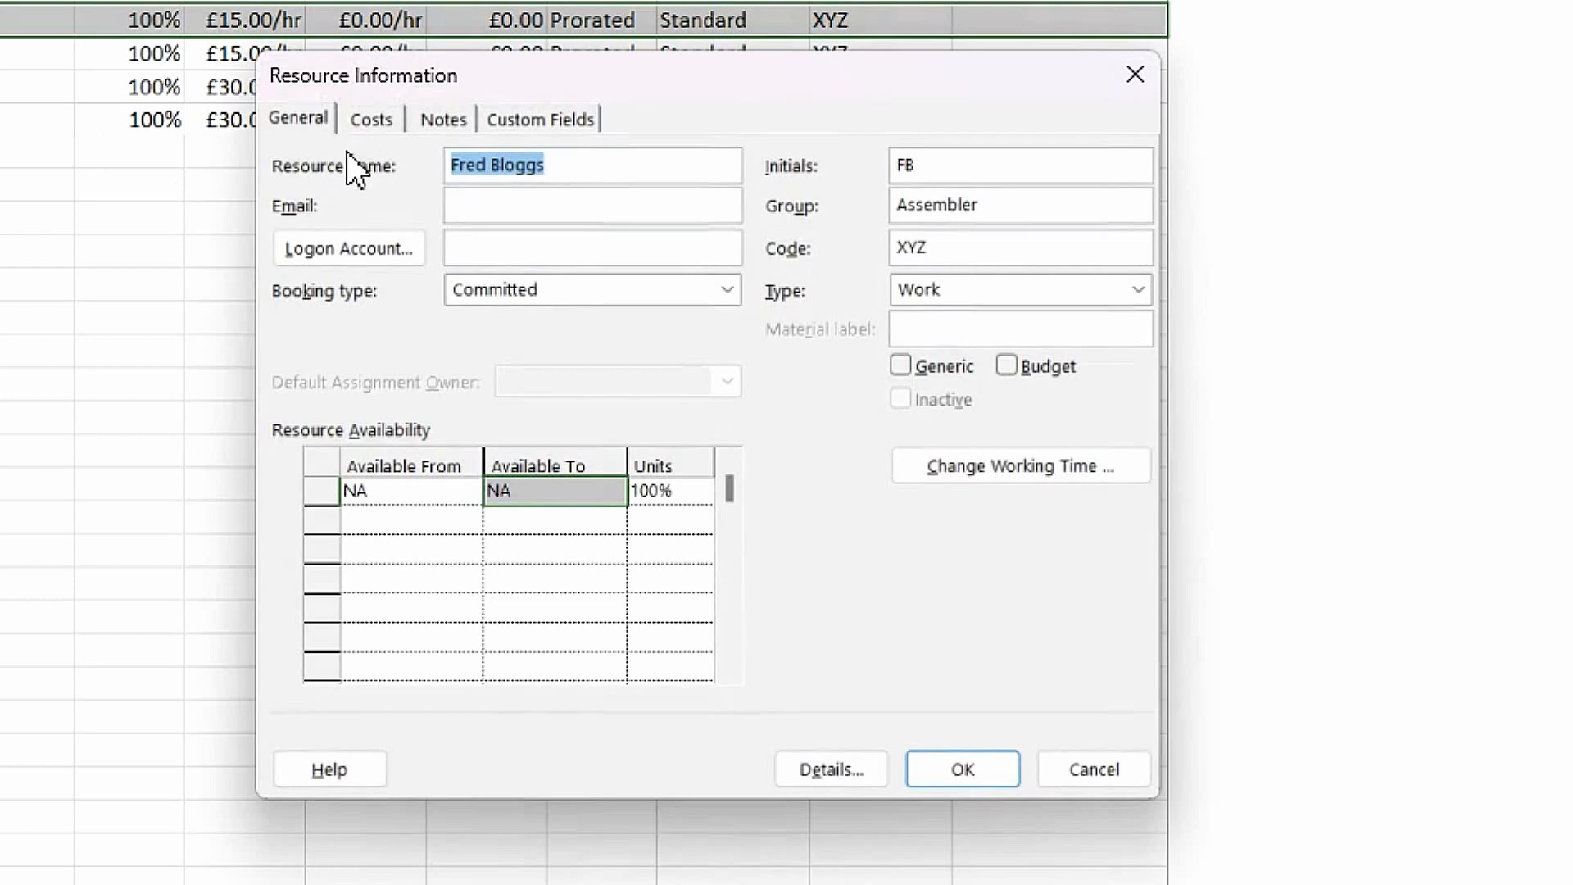
click(383, 117)
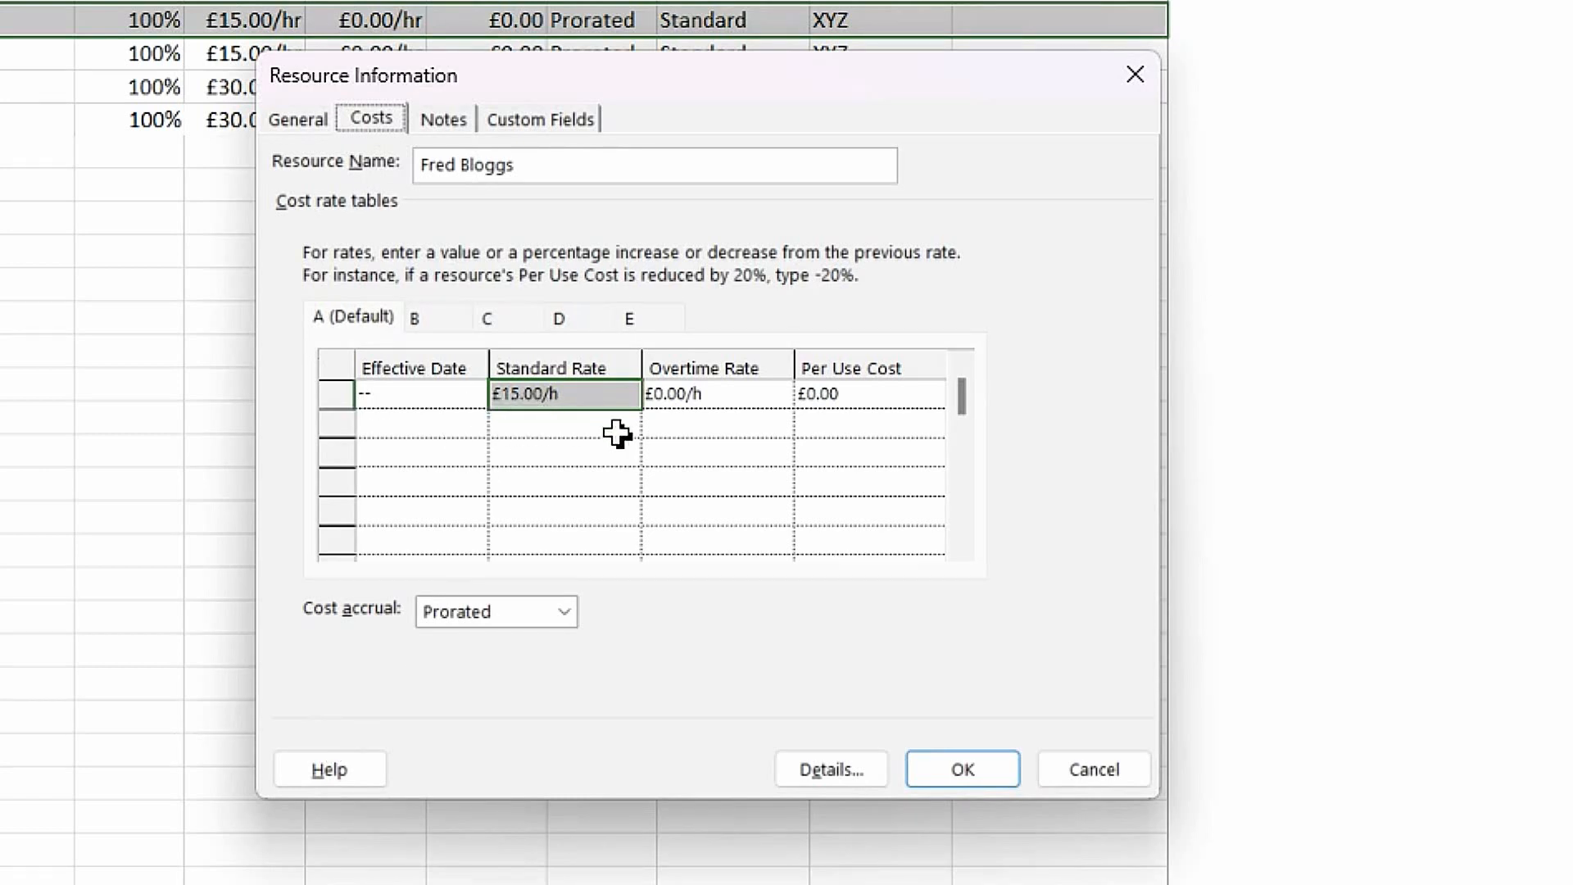
click(440, 426)
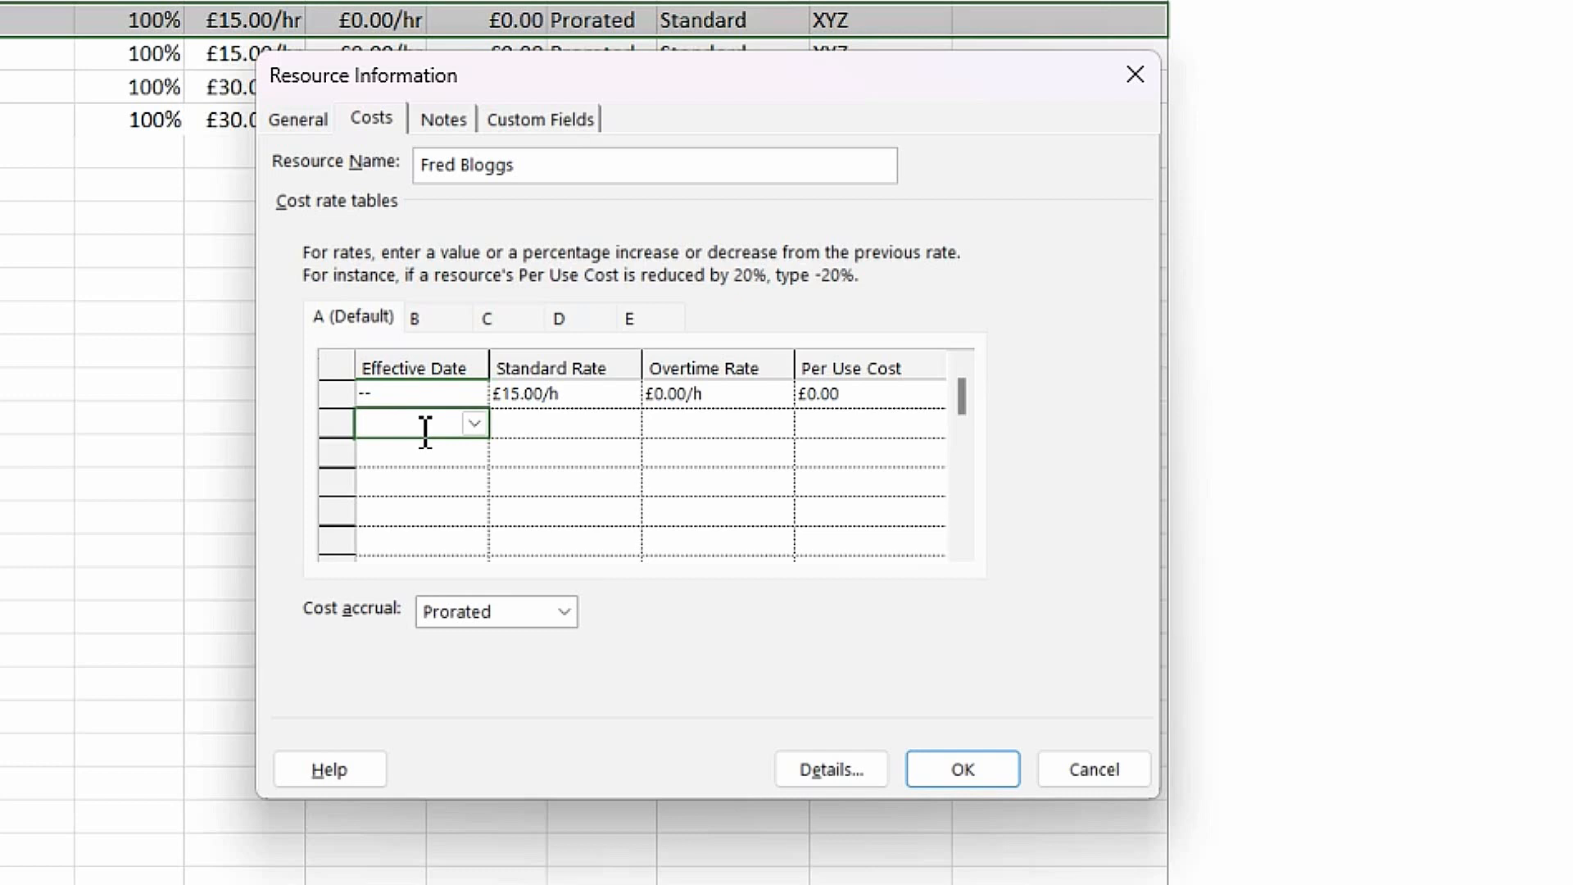
text(01/08/2022)
key(Return)
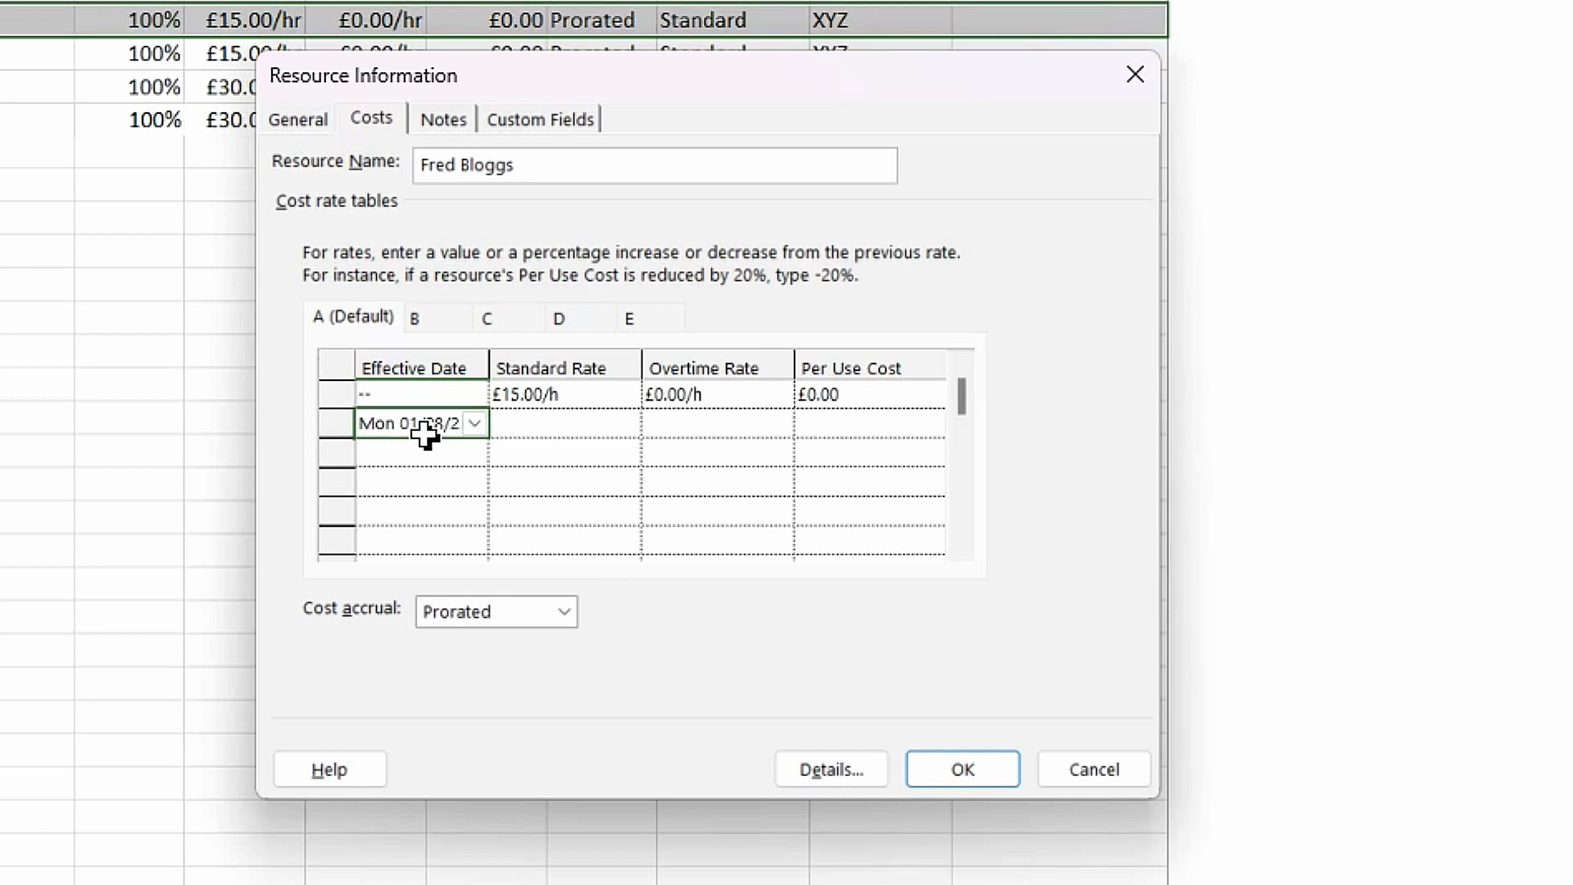
Step: Set the new row's standard rate to a 10% increase and apply the resource's cost changes
click(582, 429)
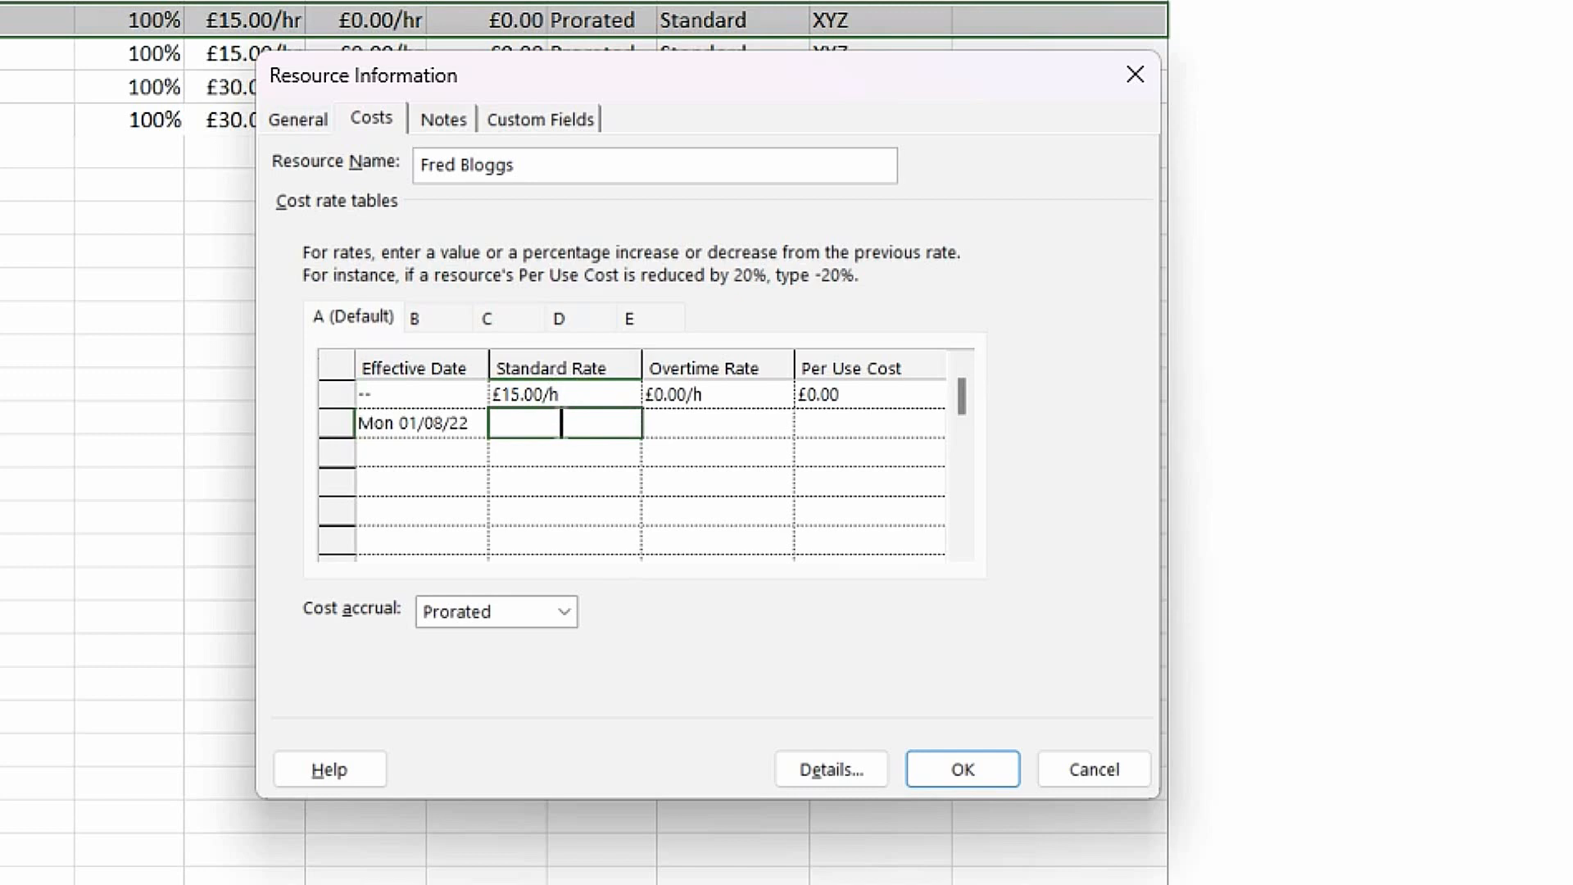
text(10%)
key(Return)
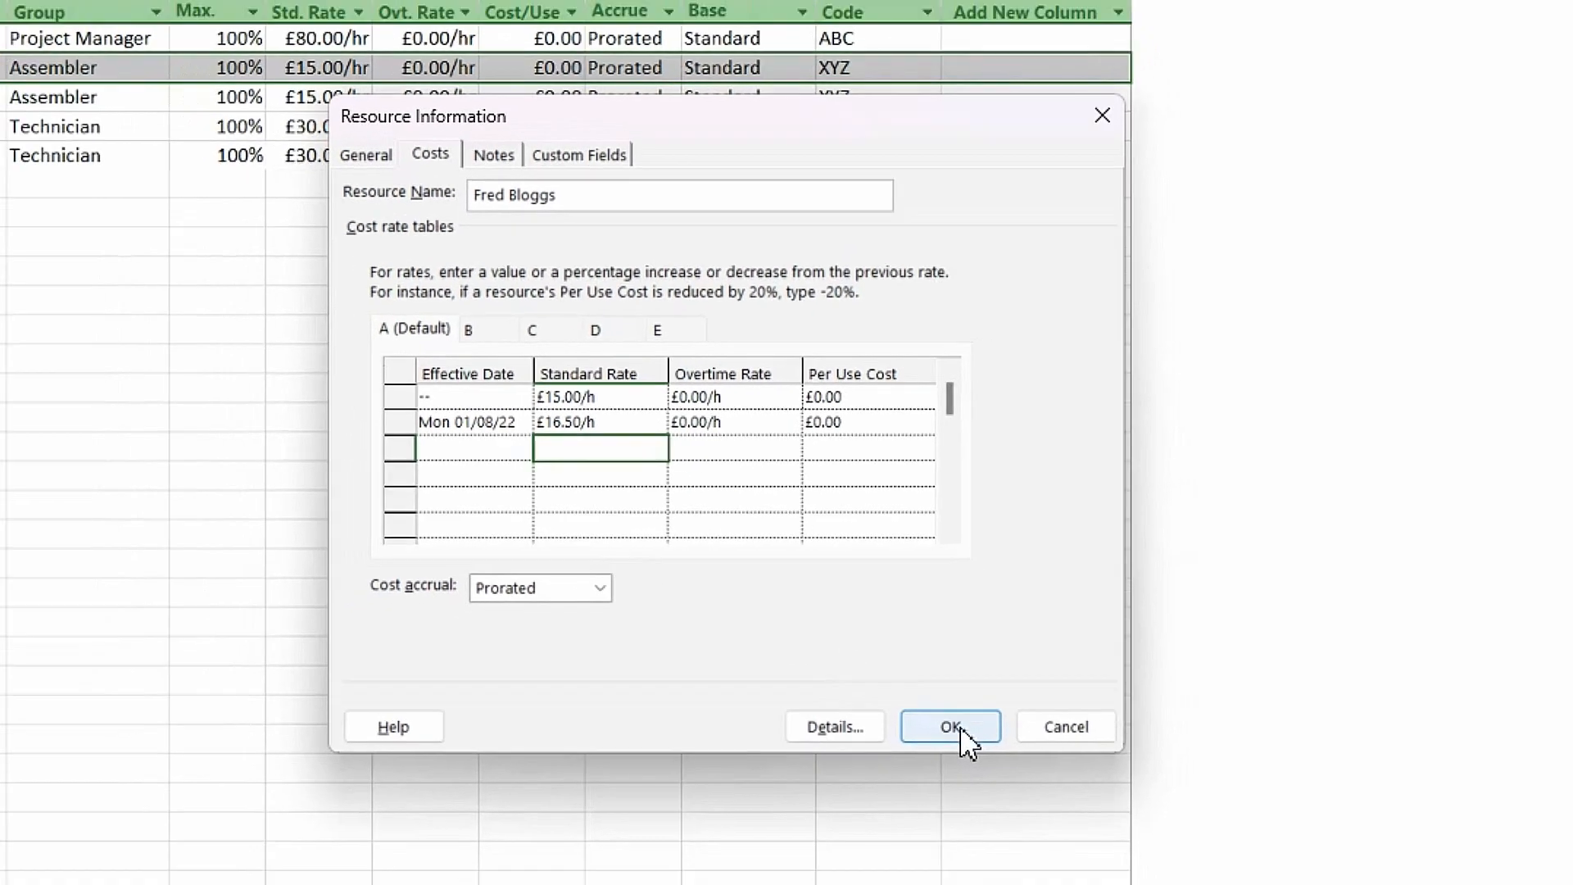
click(966, 774)
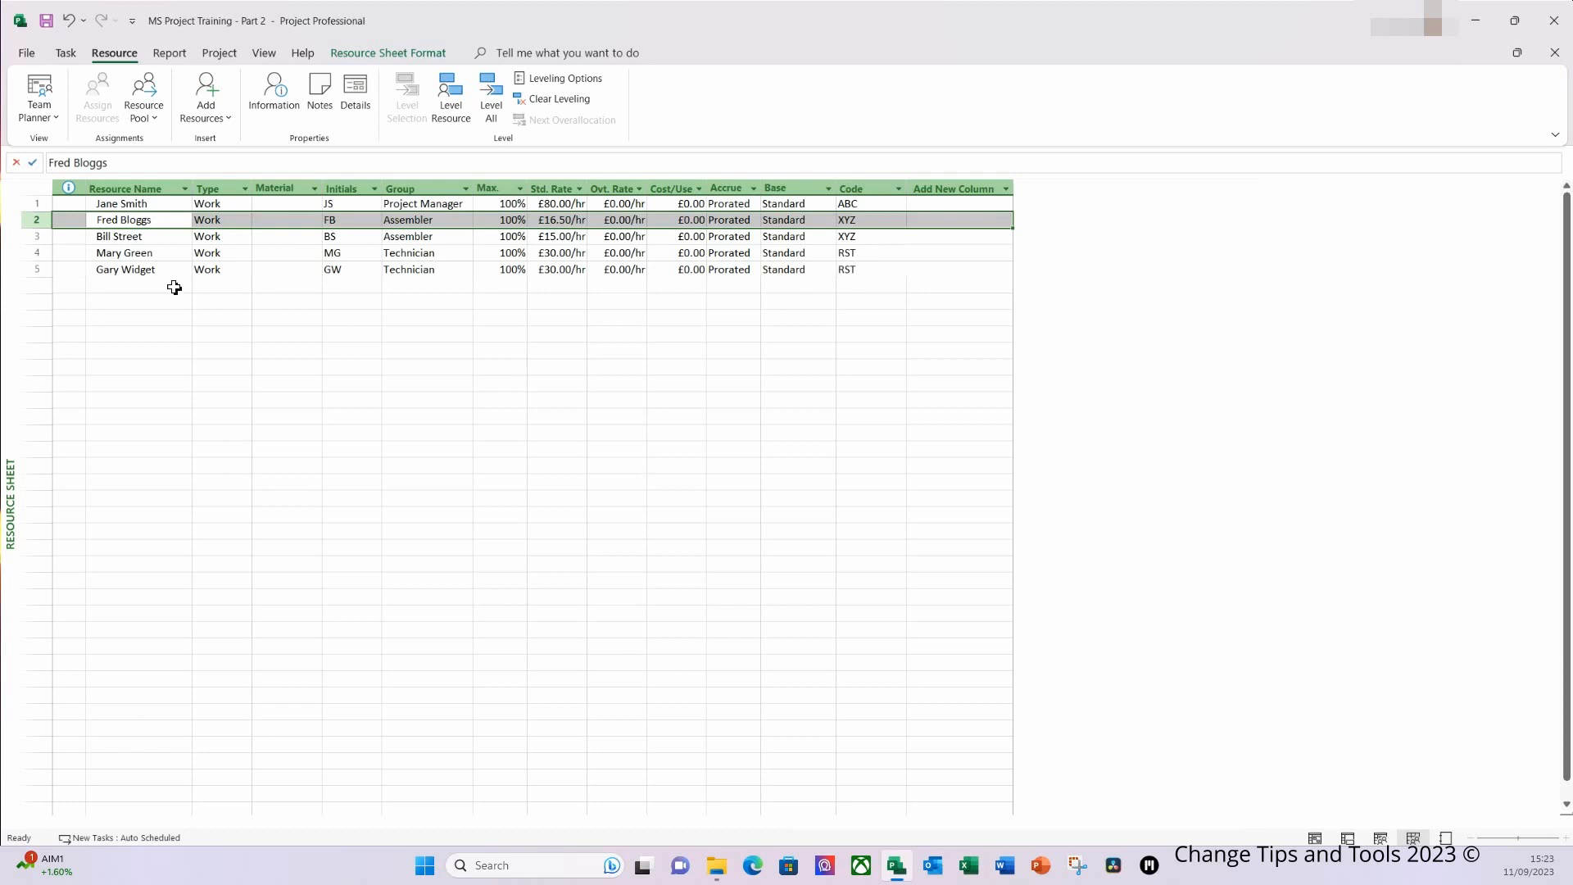
Step: Add a standard rate of £16.50/hr effective 01/08/22 to the cost rates of the third resource, the other Assembler
click(145, 238)
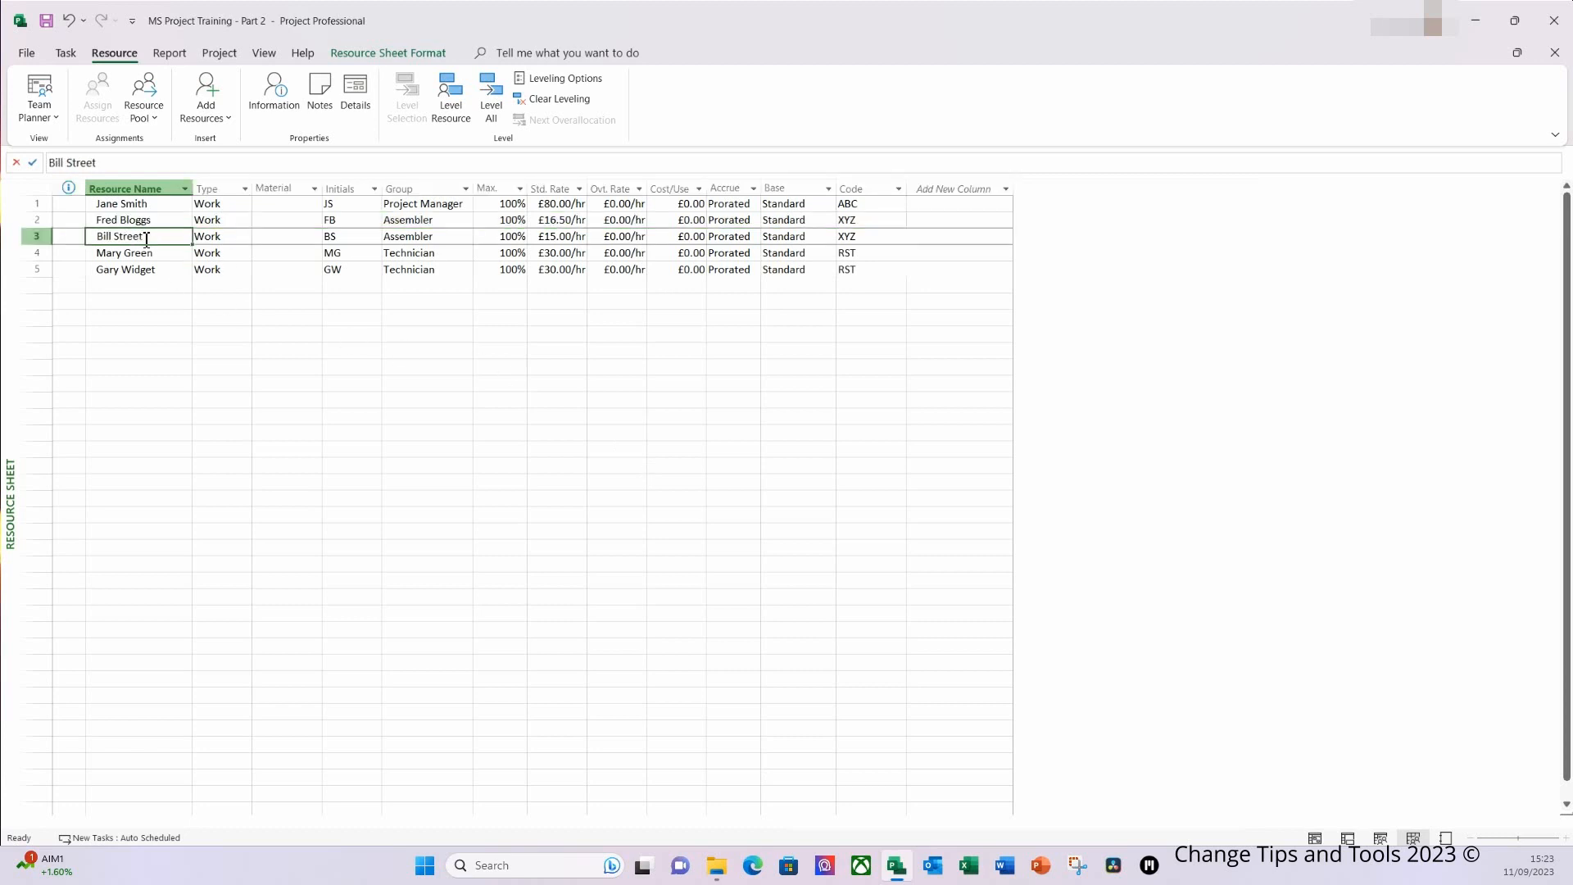
click(276, 105)
click(620, 269)
click(646, 419)
text(01/08/22)
key(Tab)
click(713, 421)
text(16.50)
key(Return)
click(911, 588)
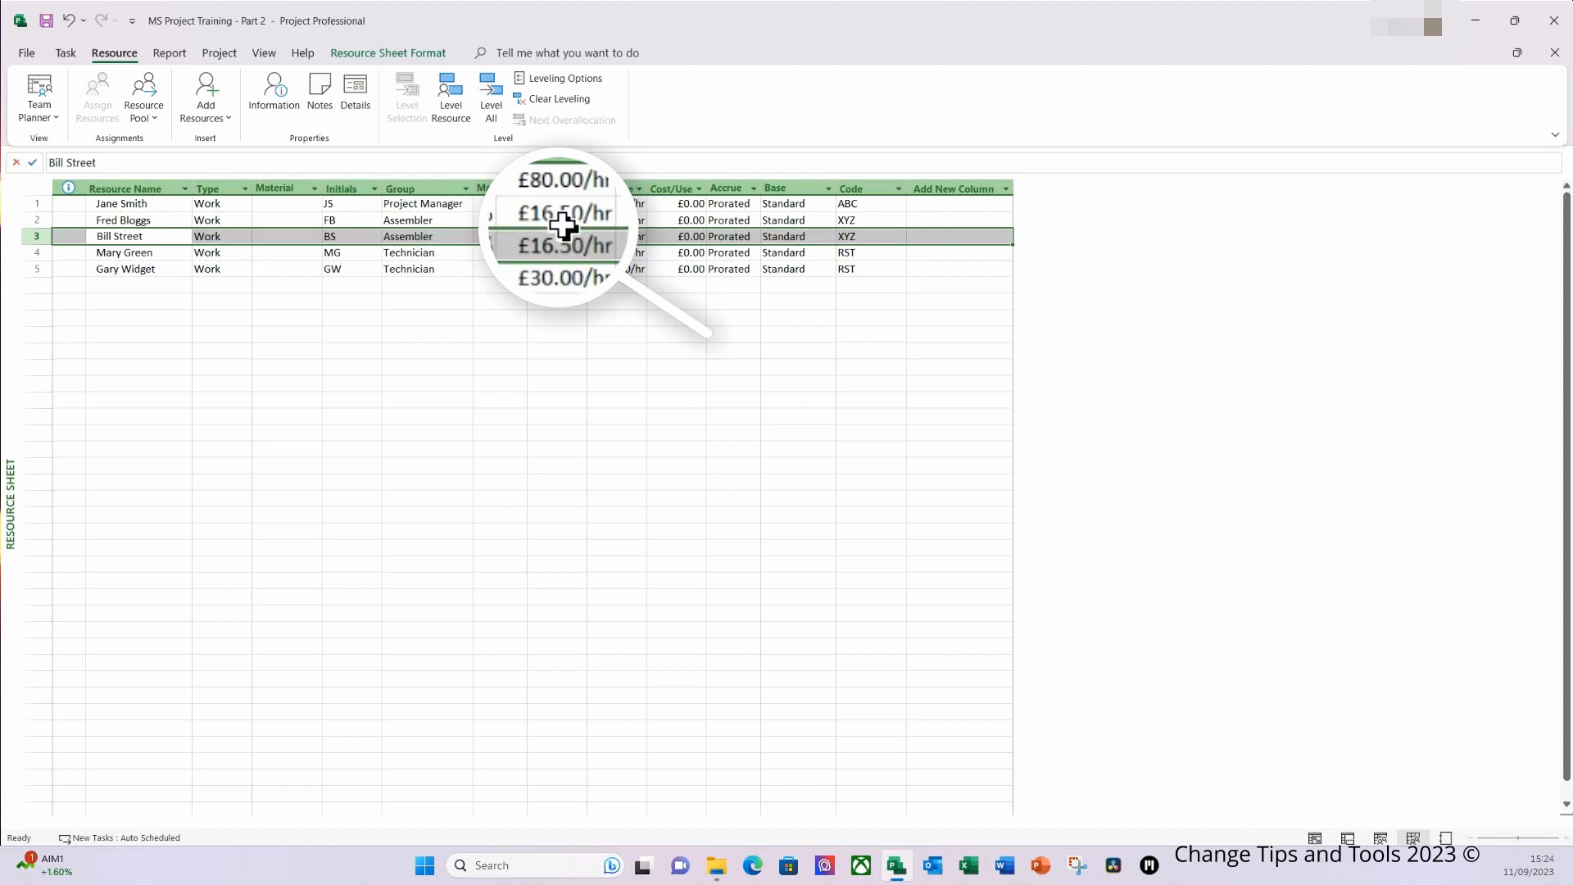
Step: Try an effective date of 01/12/2023 for the £16.50/hr standard rate of the second resource, the first Assembler
click(158, 221)
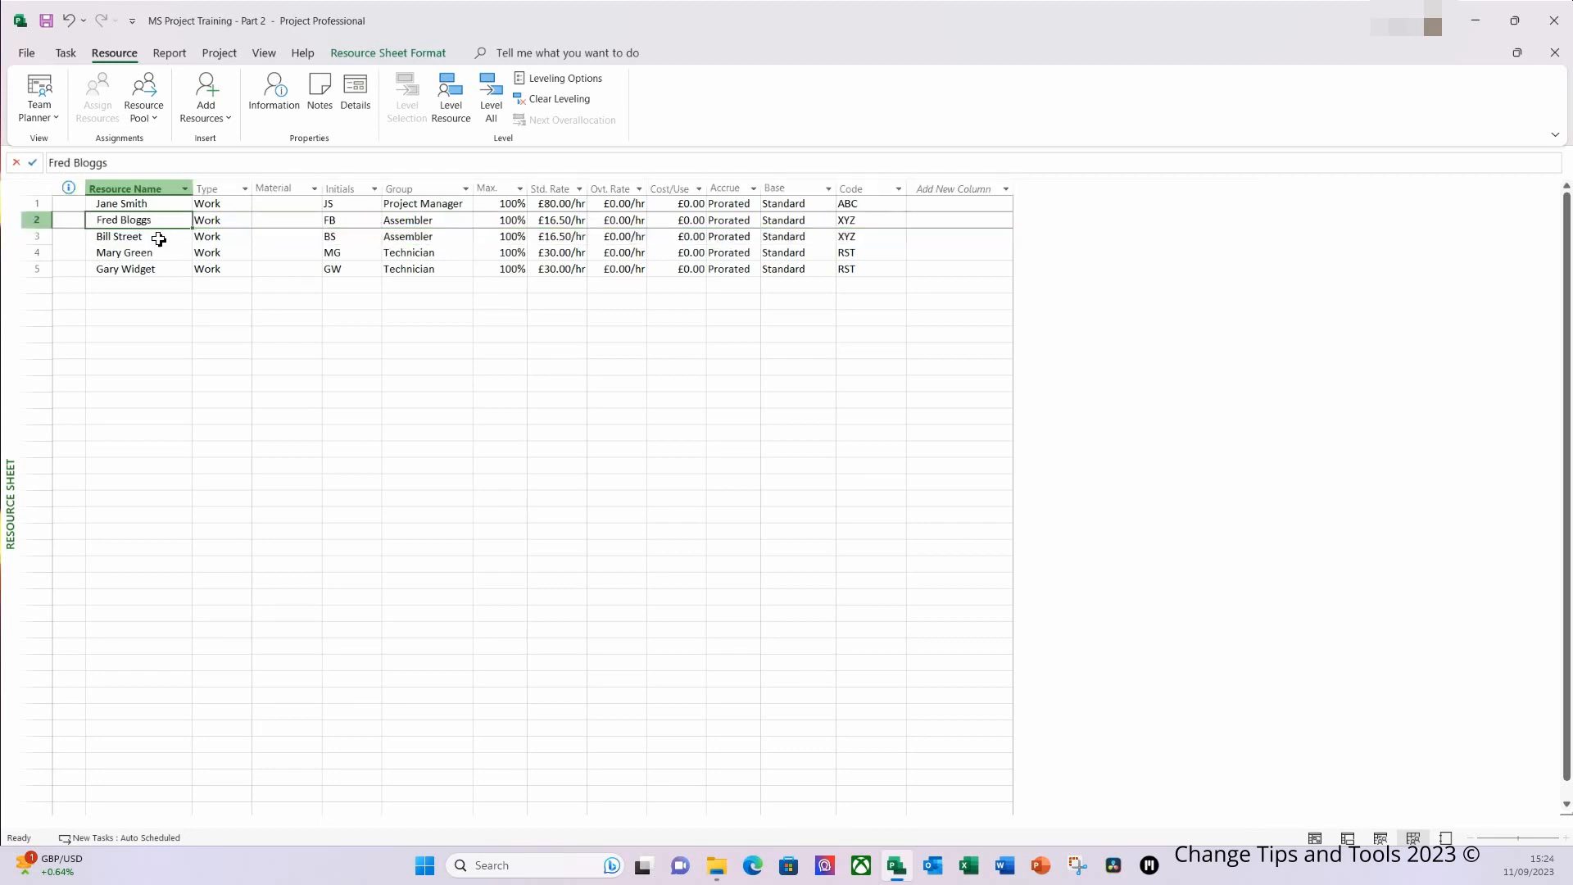
click(280, 110)
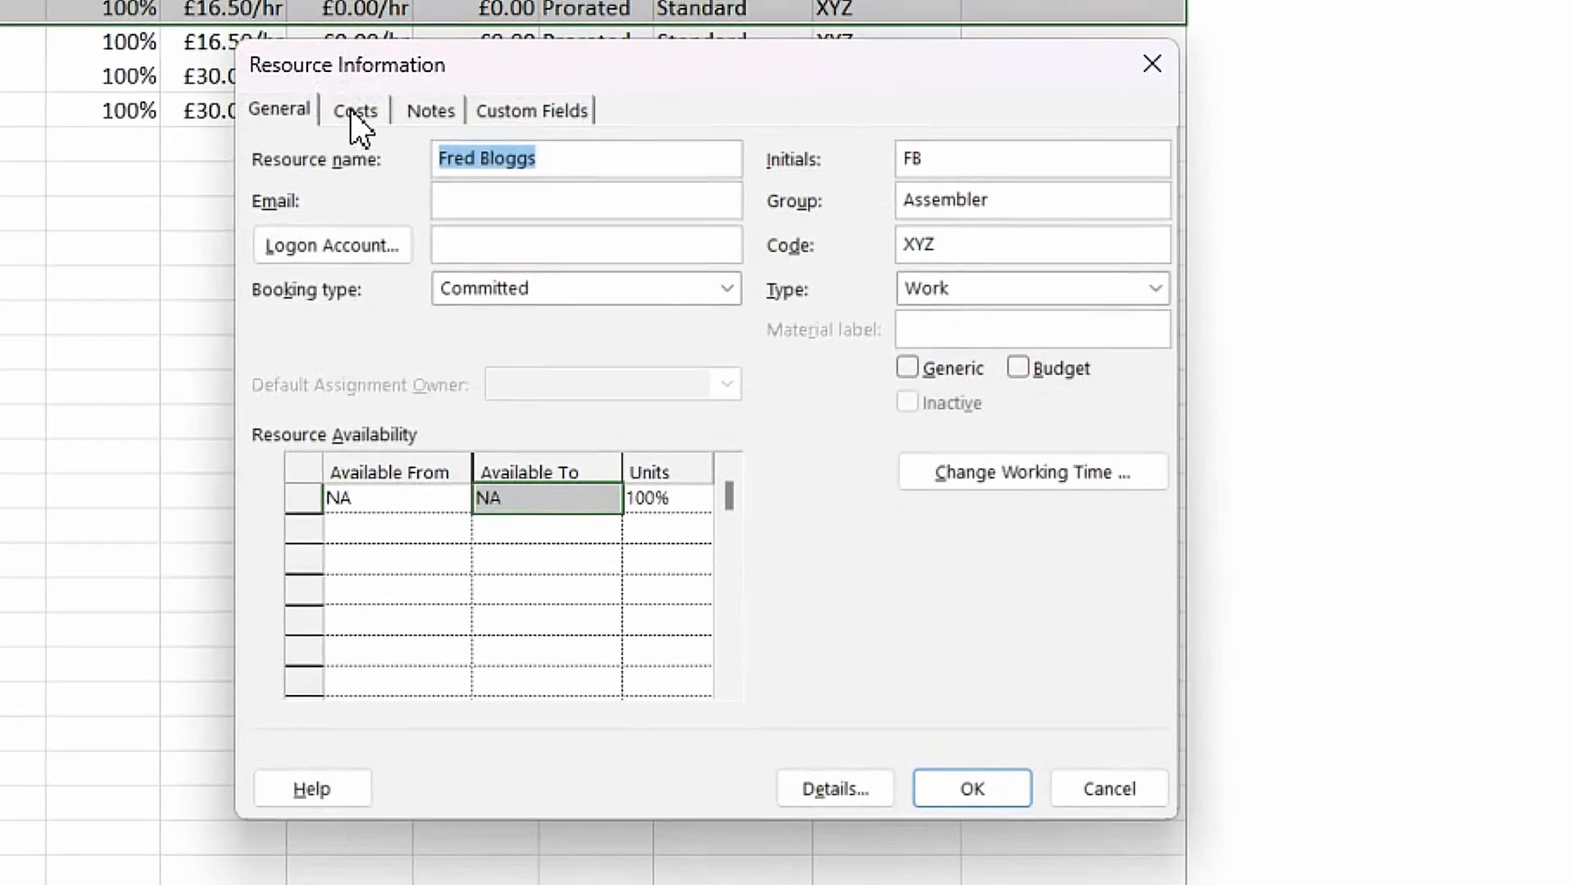
click(354, 113)
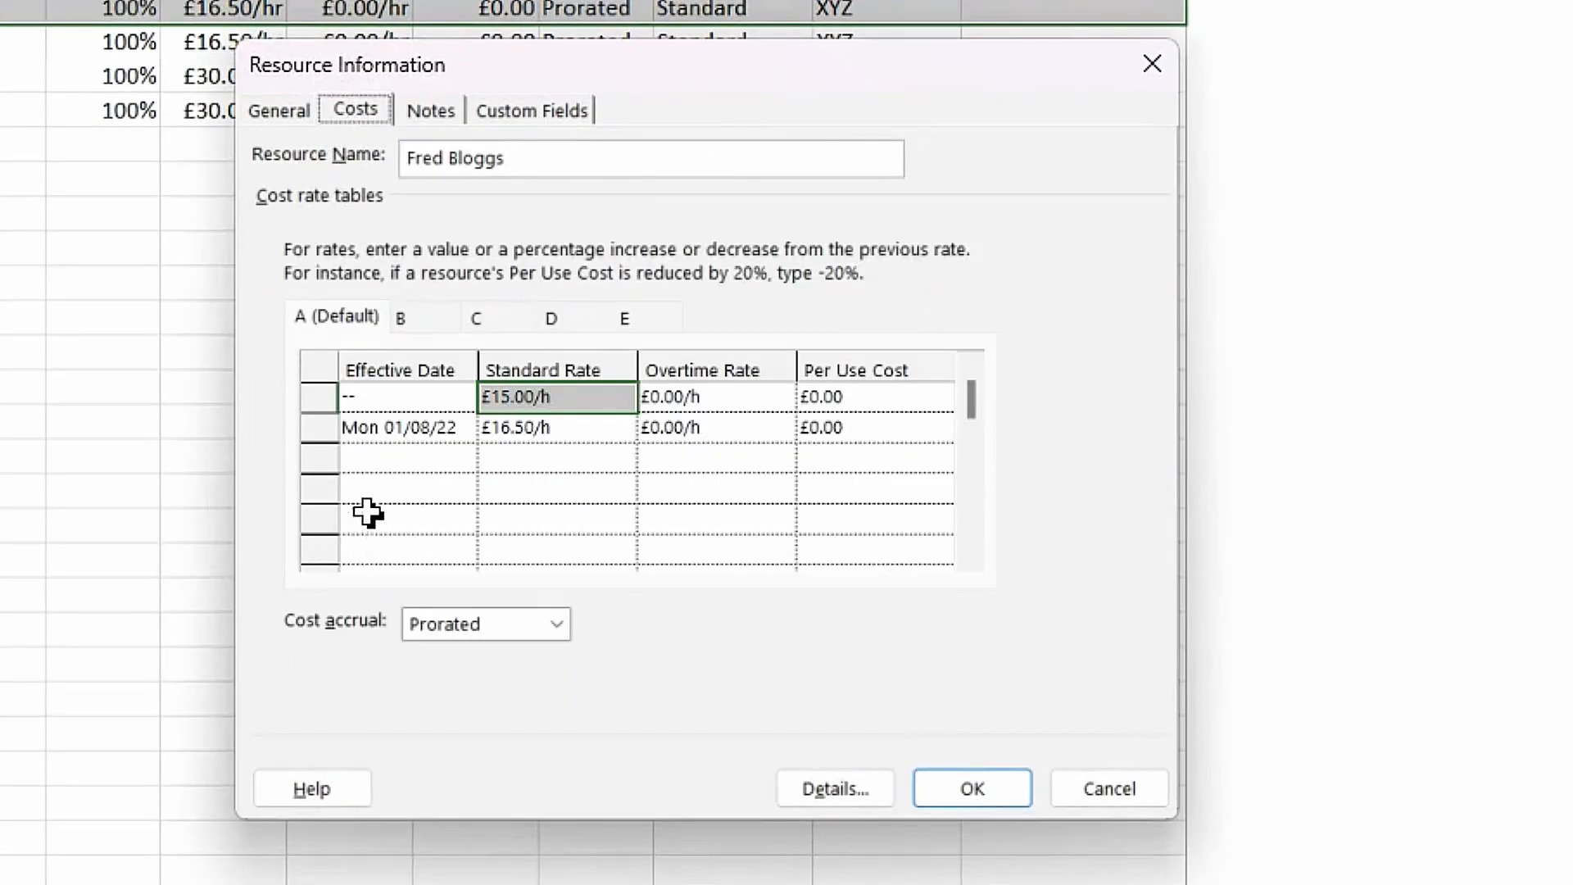
click(395, 431)
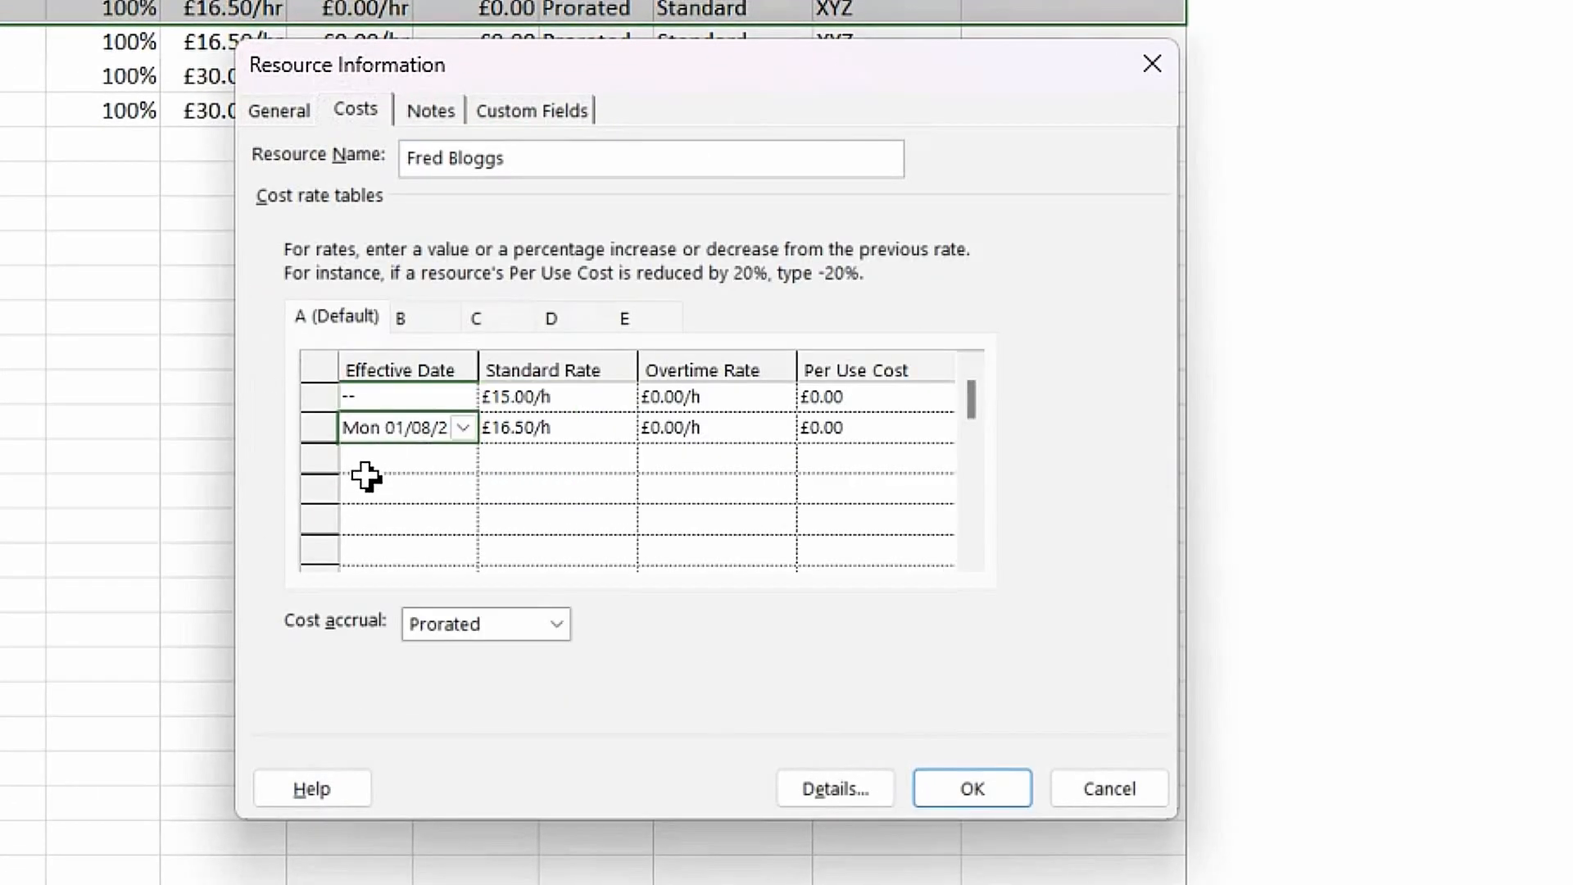
text(01/)
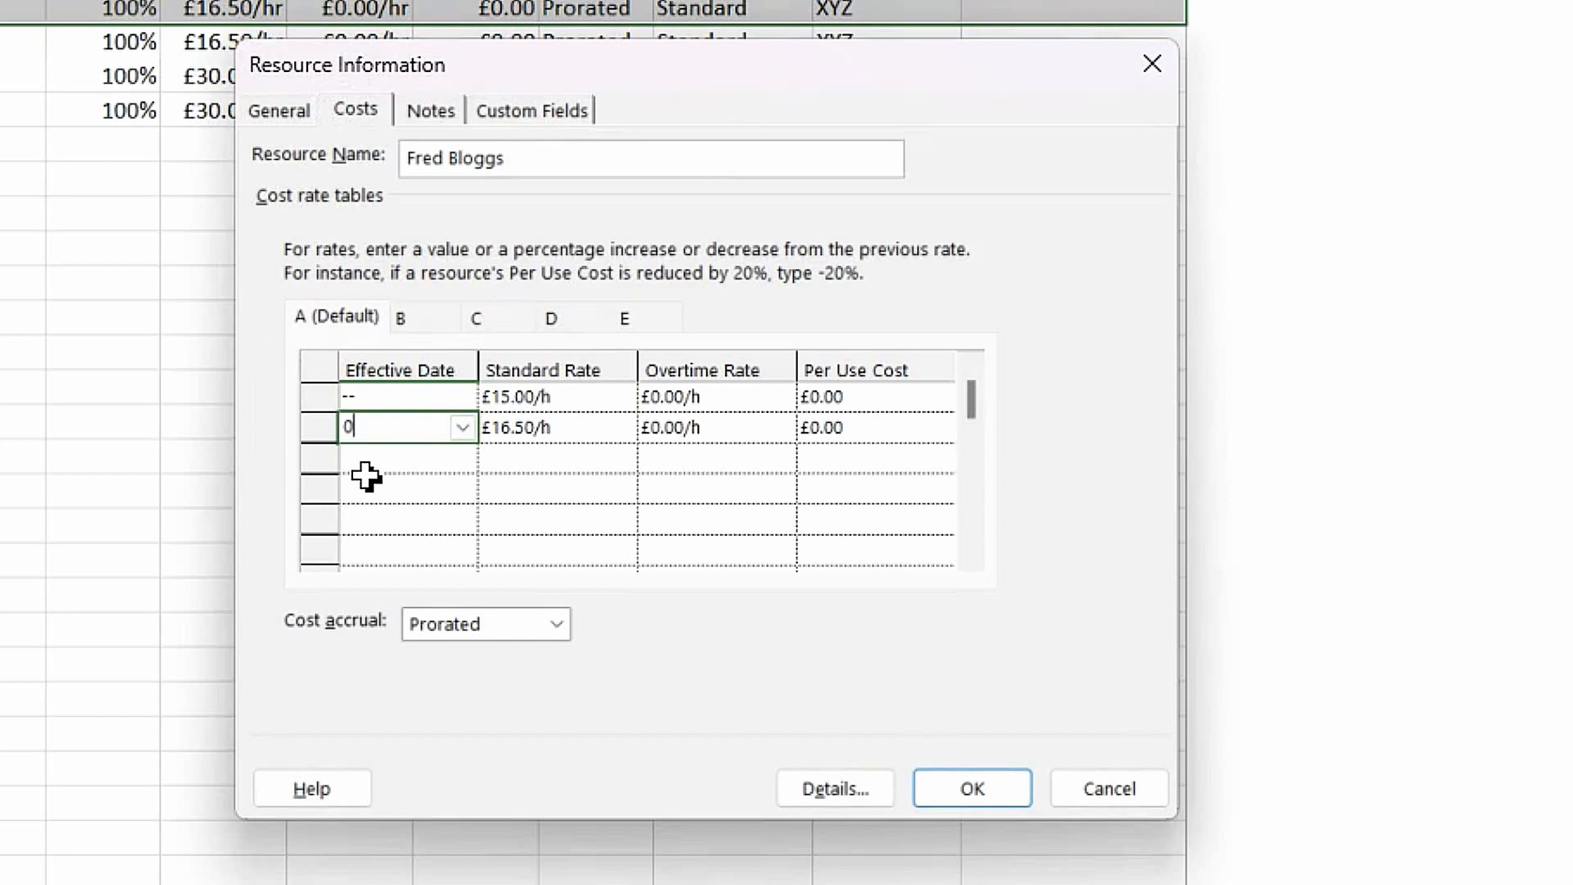
text(12/2033)
key(Return)
click(423, 427)
text(01/12/2023)
key(Return)
click(960, 781)
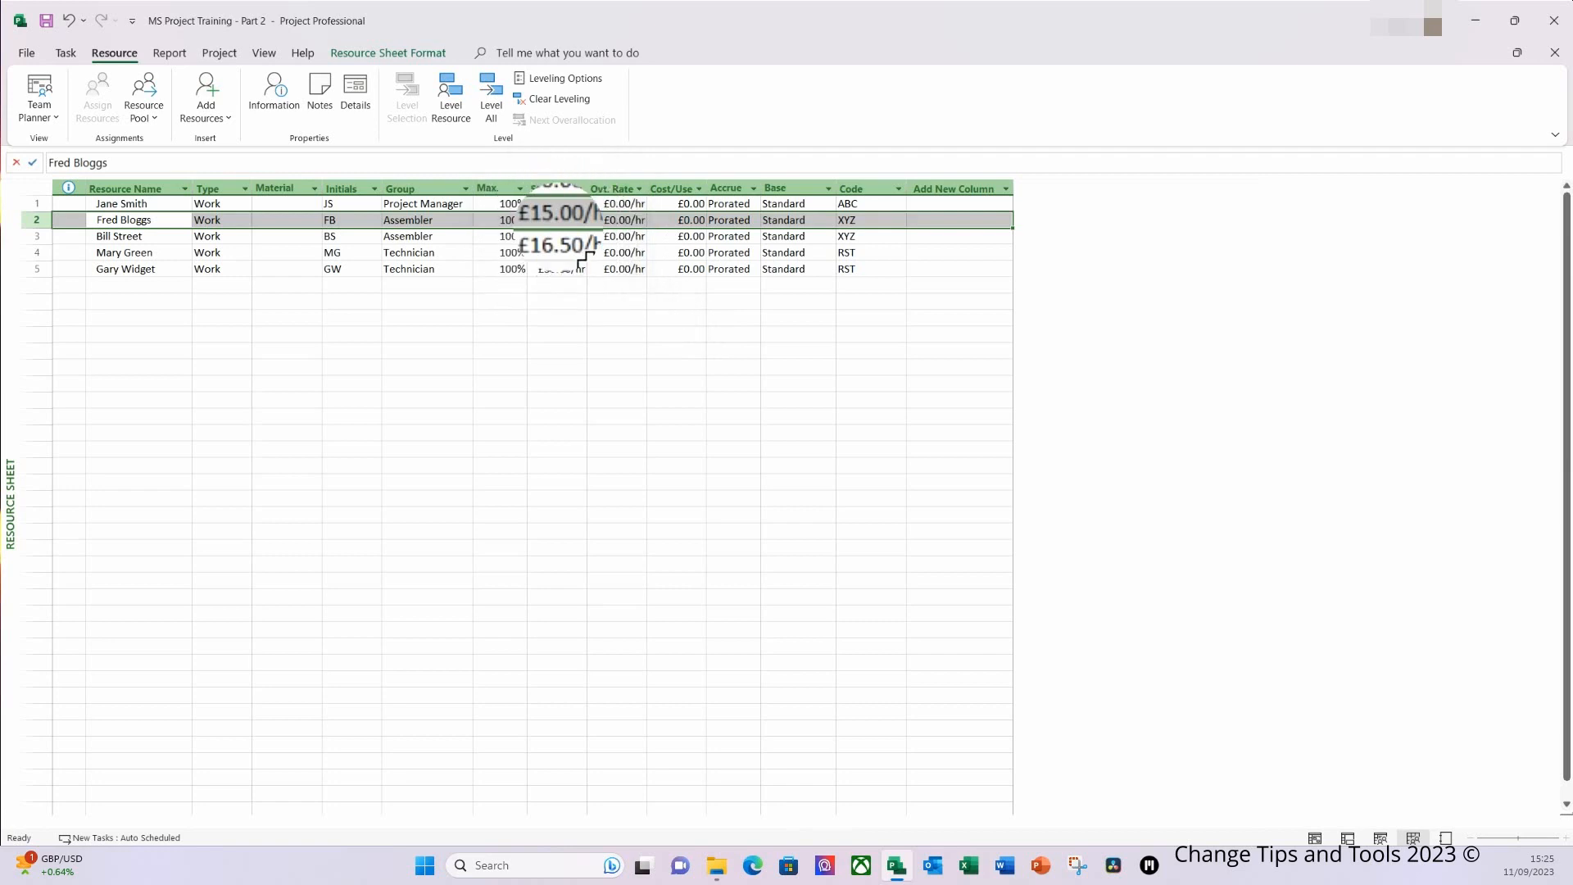
double_click(175, 224)
key(Return)
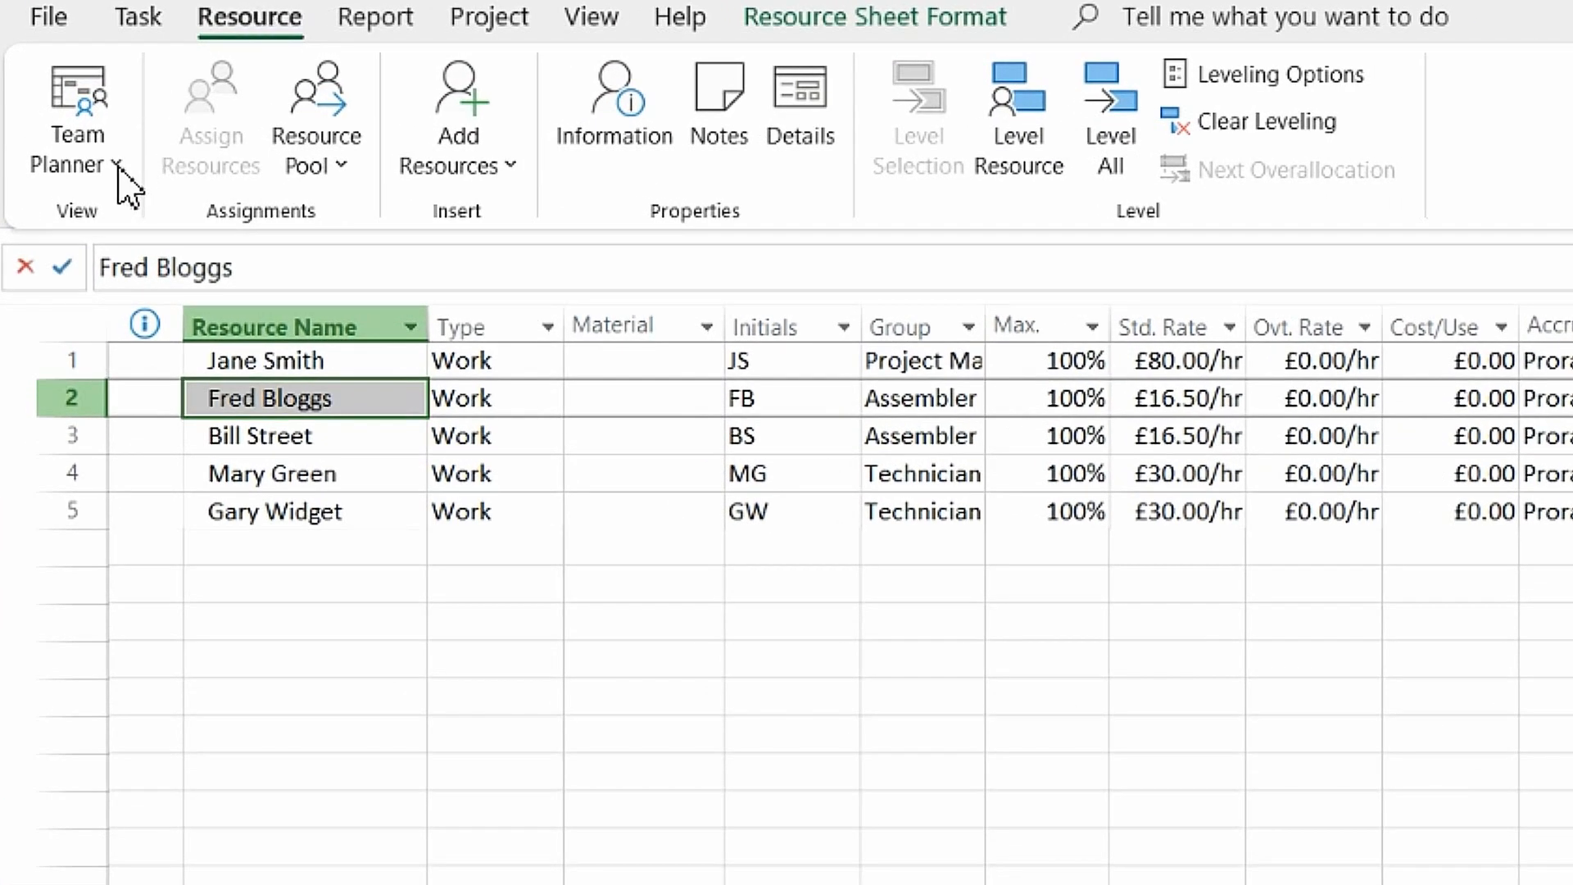
Step: Switch to the Gantt Chart view and open resource assignment for the Build a New Computer task
click(119, 168)
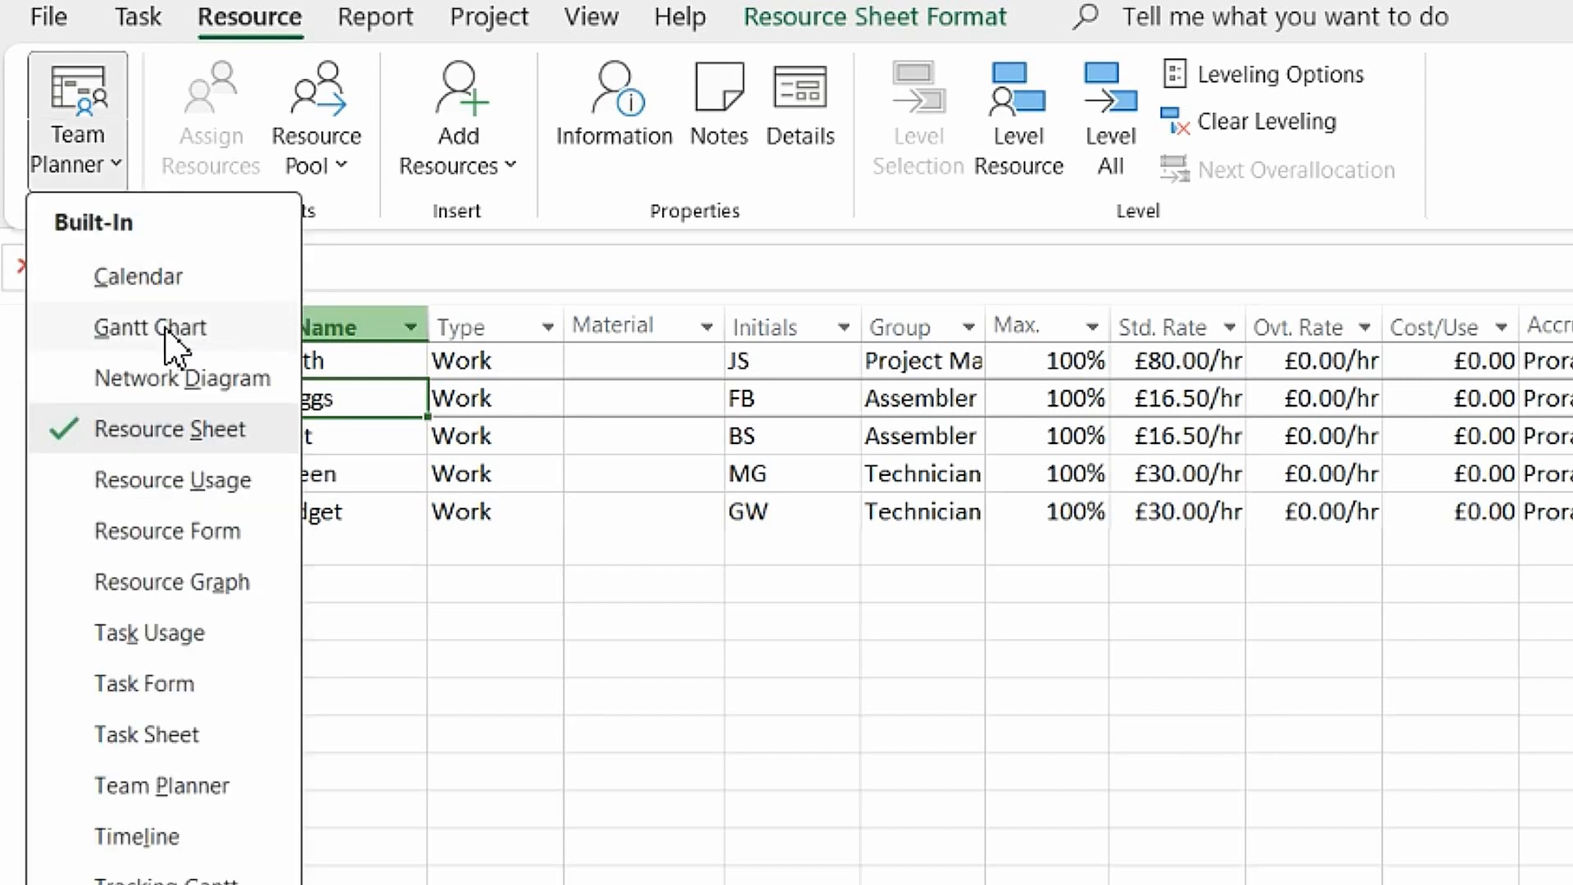
click(174, 347)
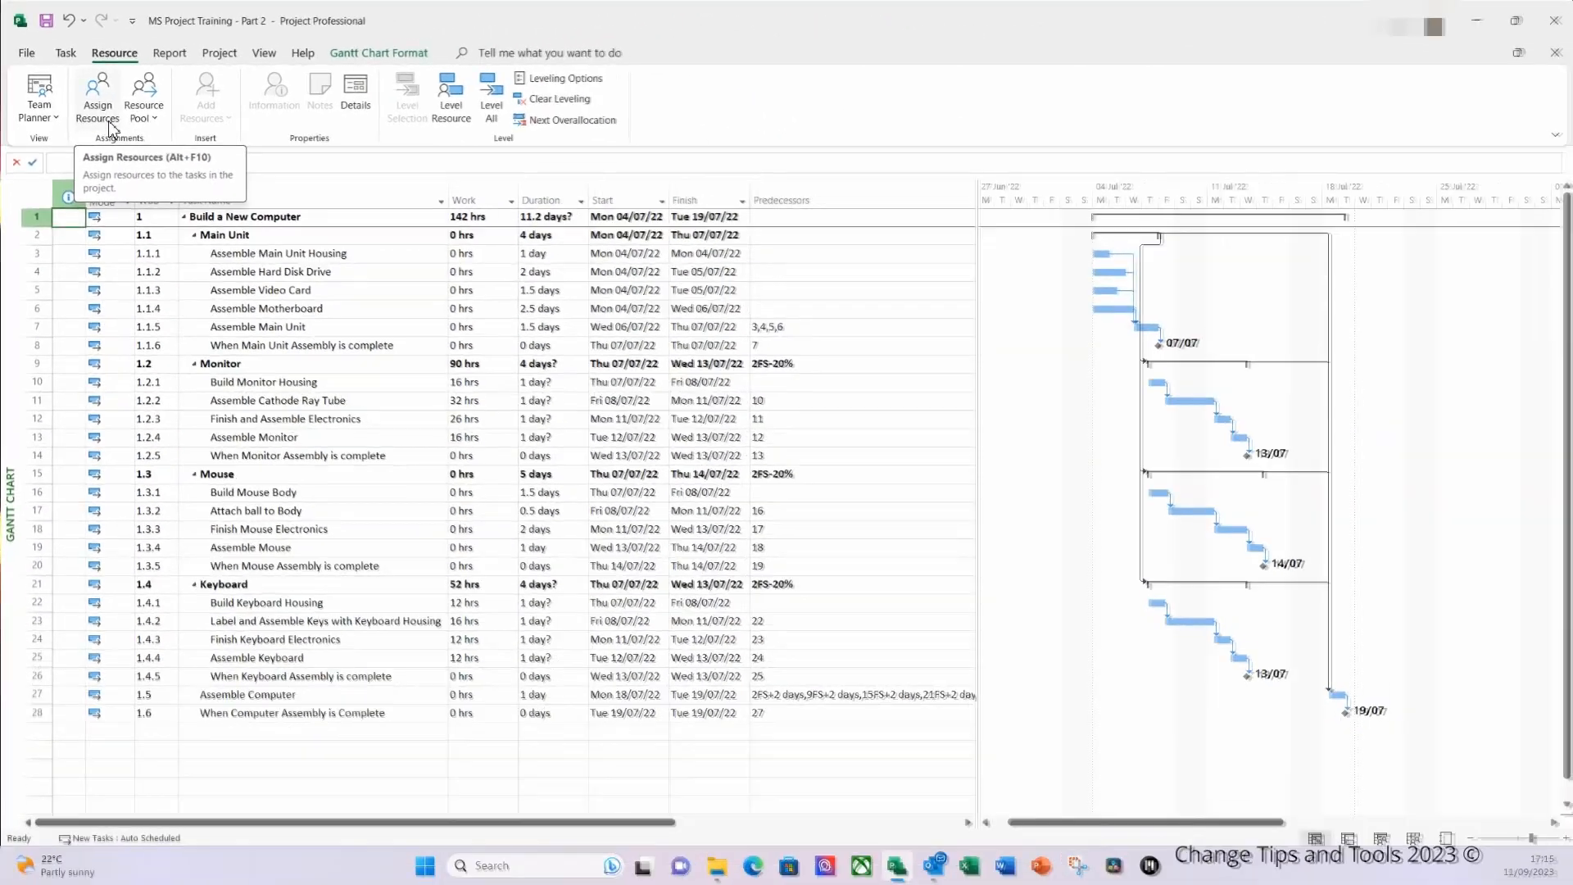
click(188, 157)
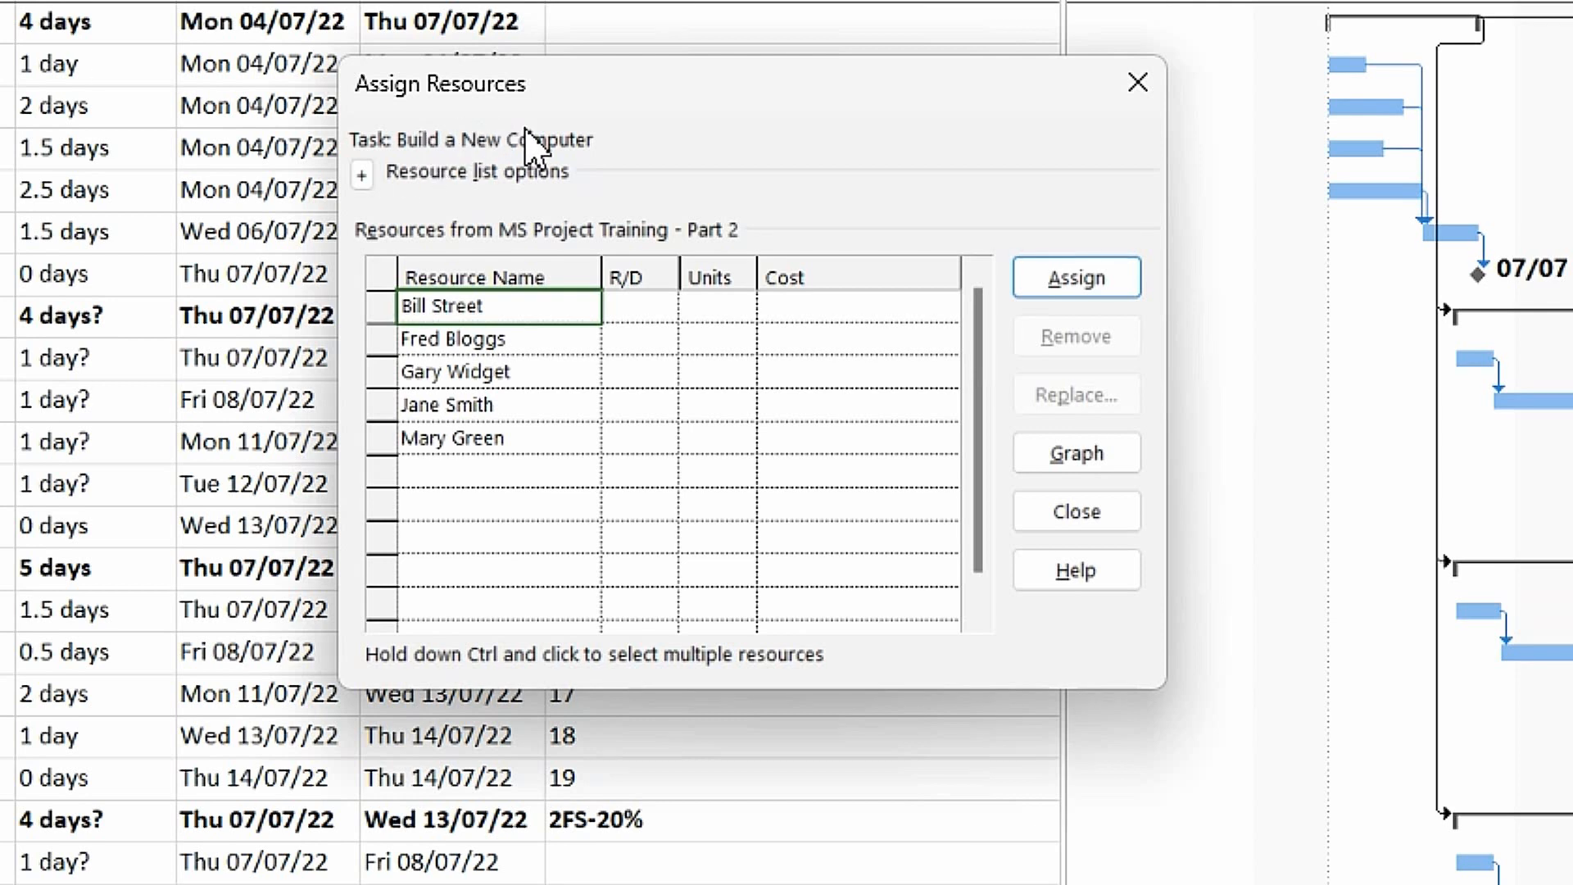
Step: Filter the assignable resources by the group Assembler
click(361, 174)
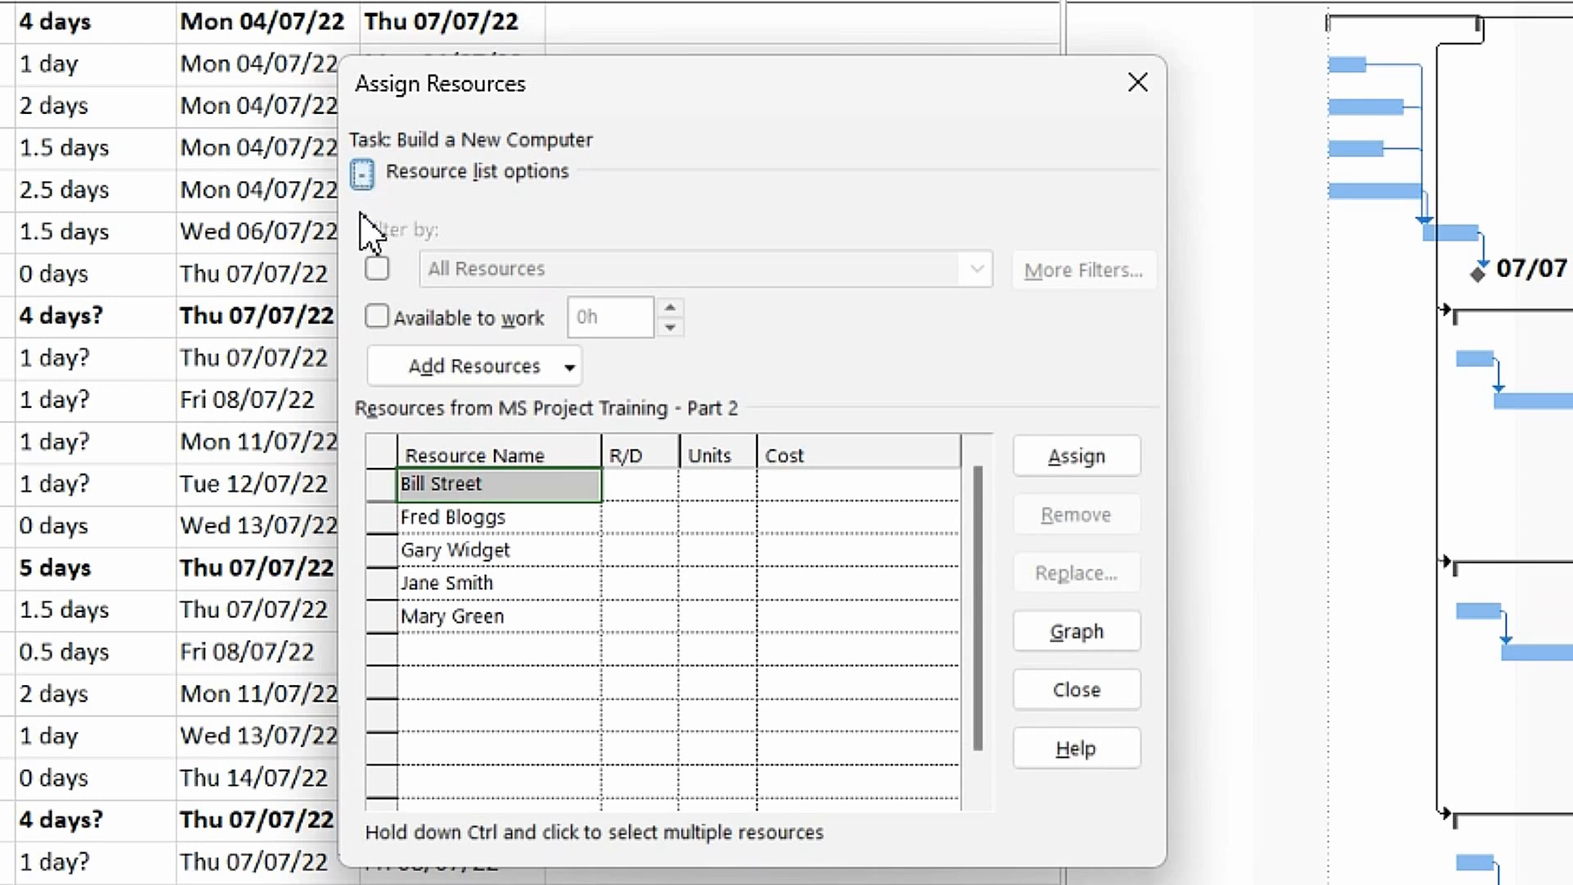
click(377, 271)
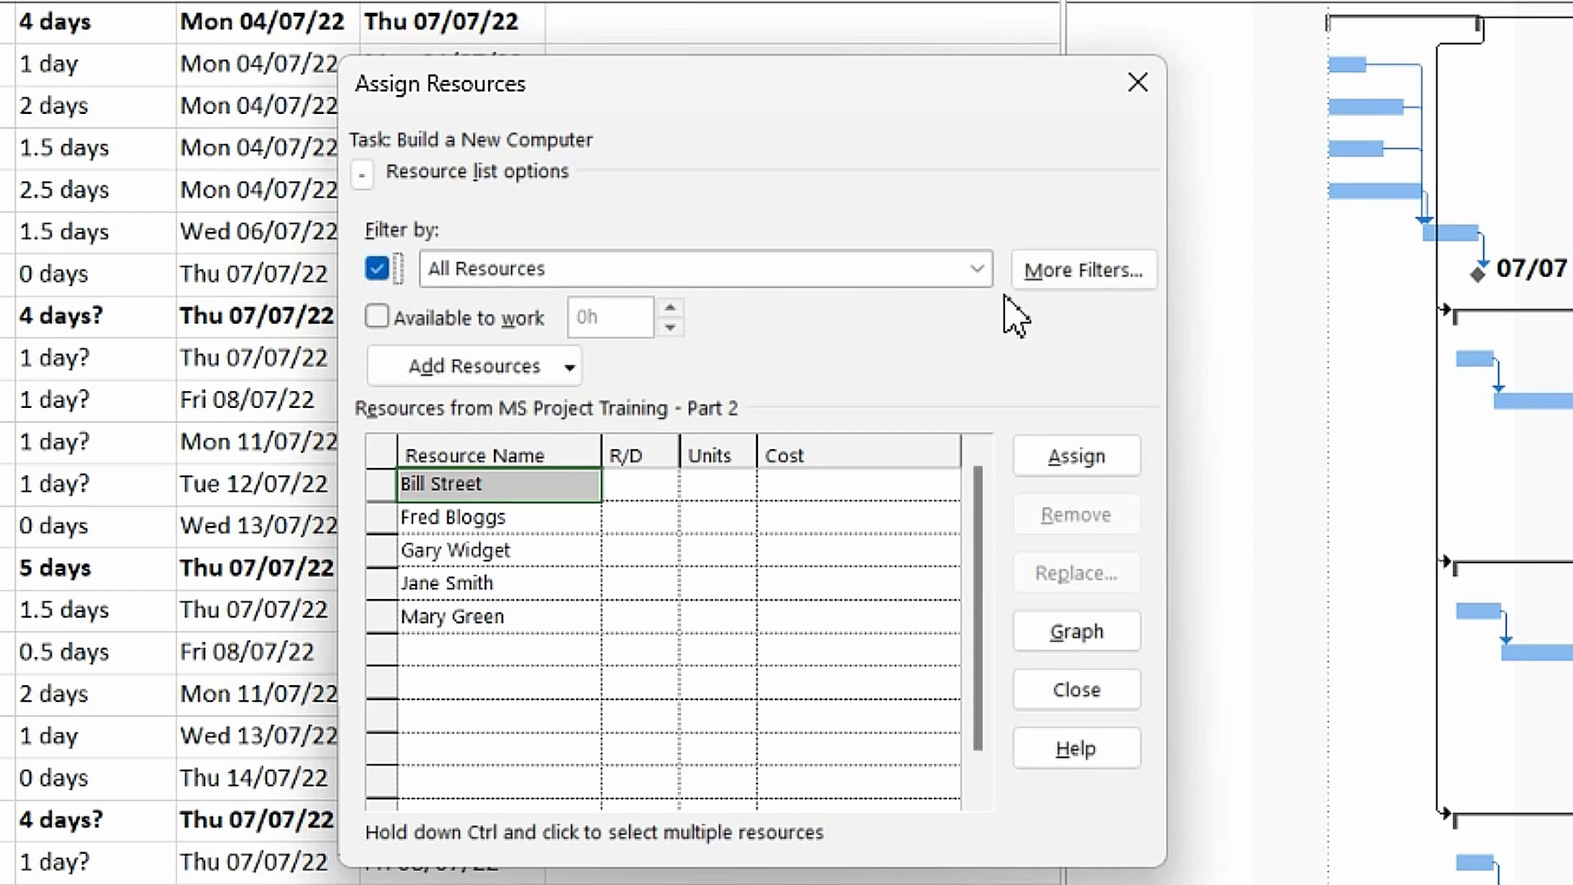
click(982, 277)
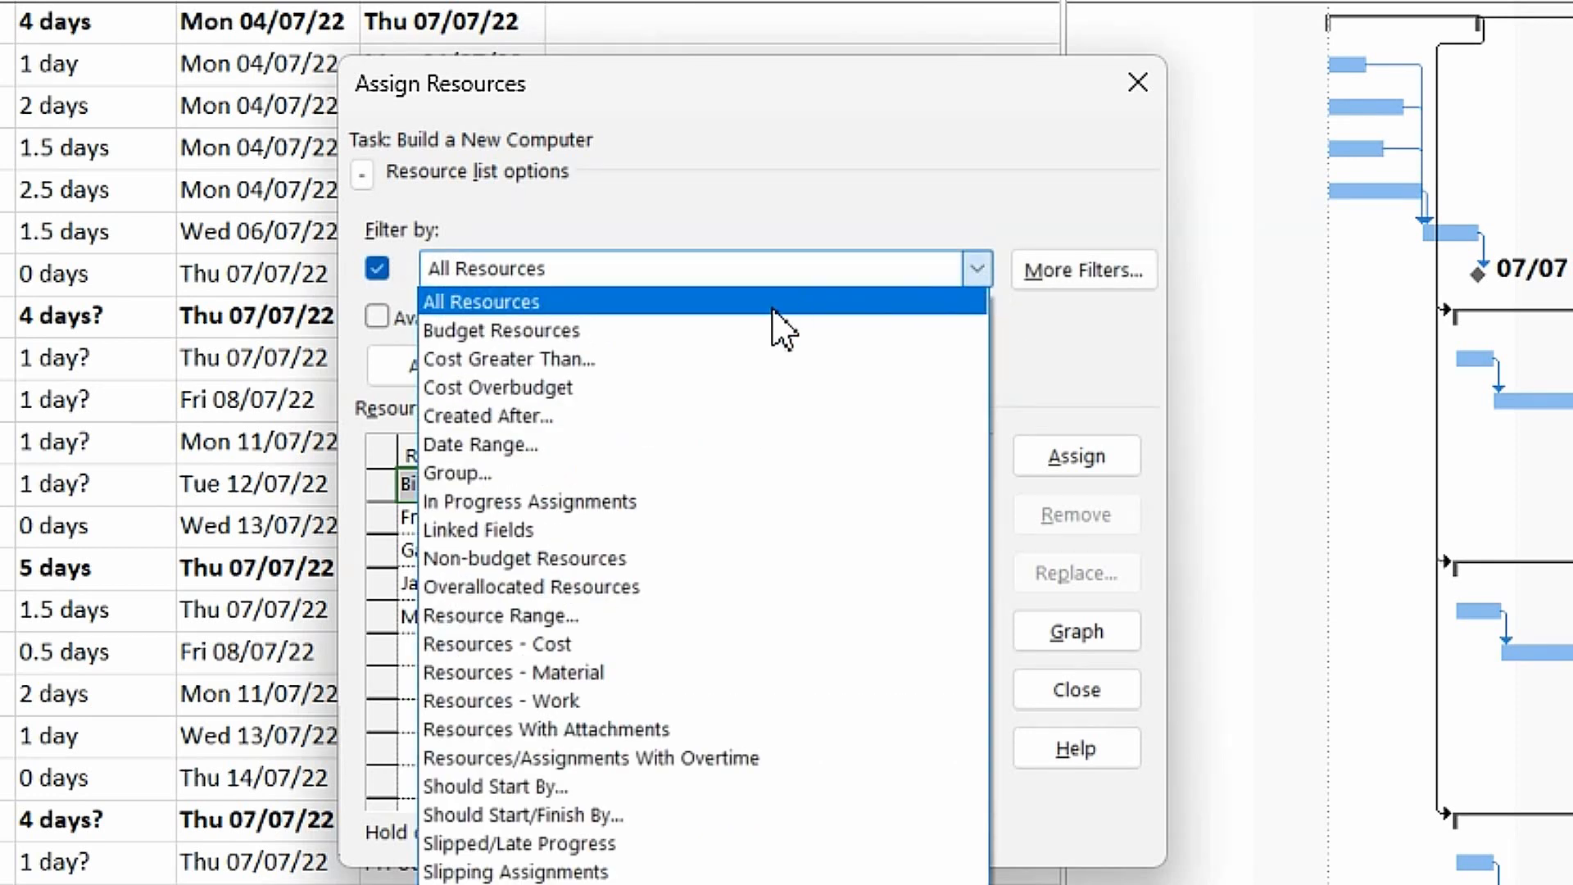
click(565, 480)
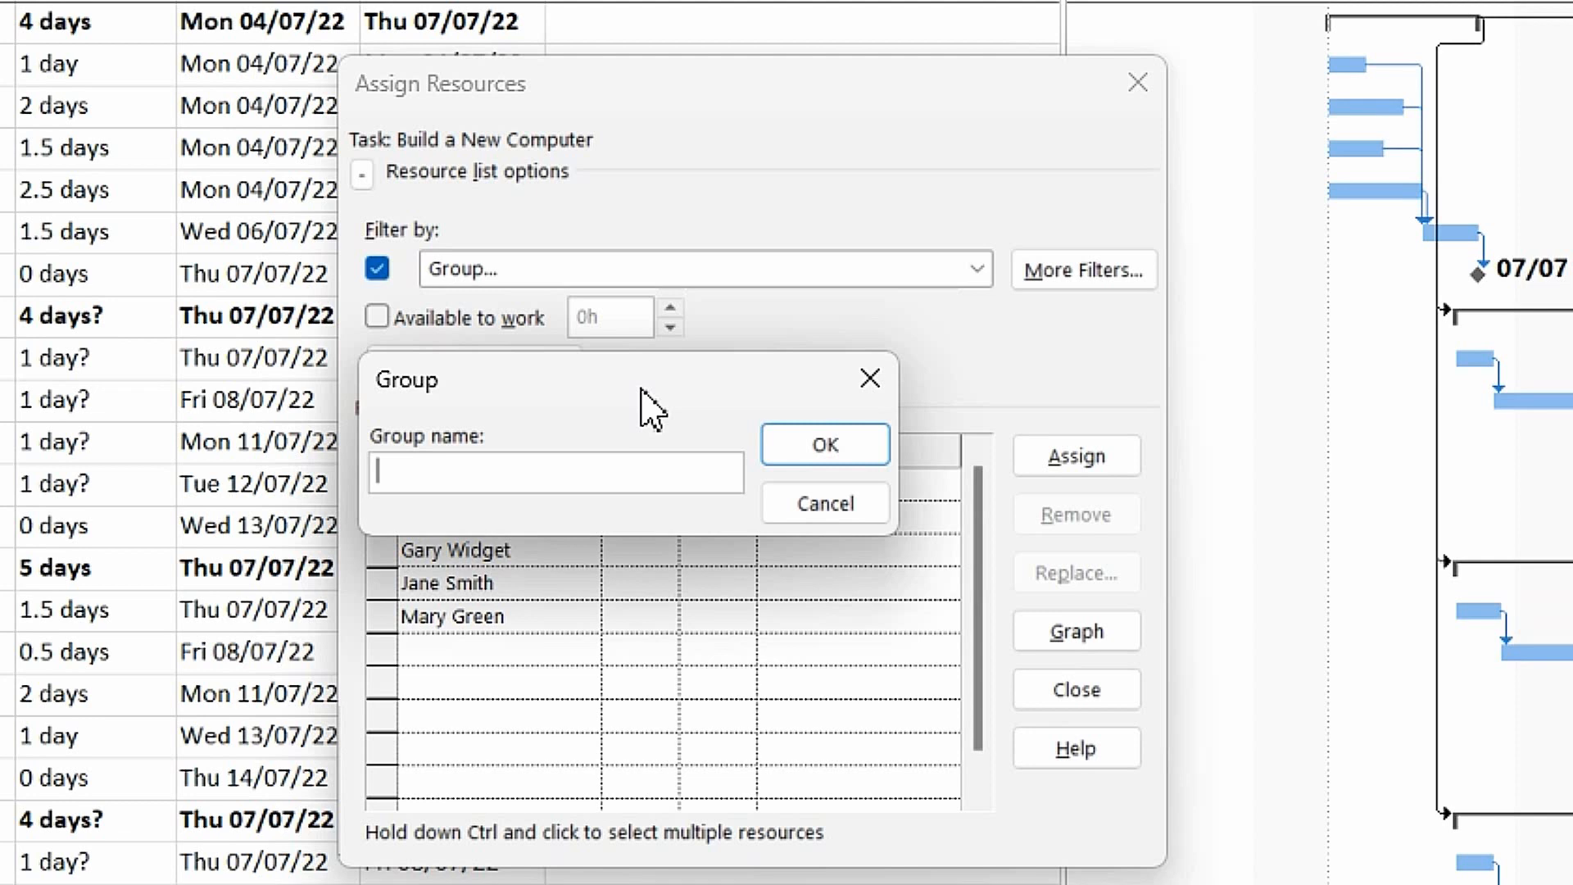
text(Assembl)
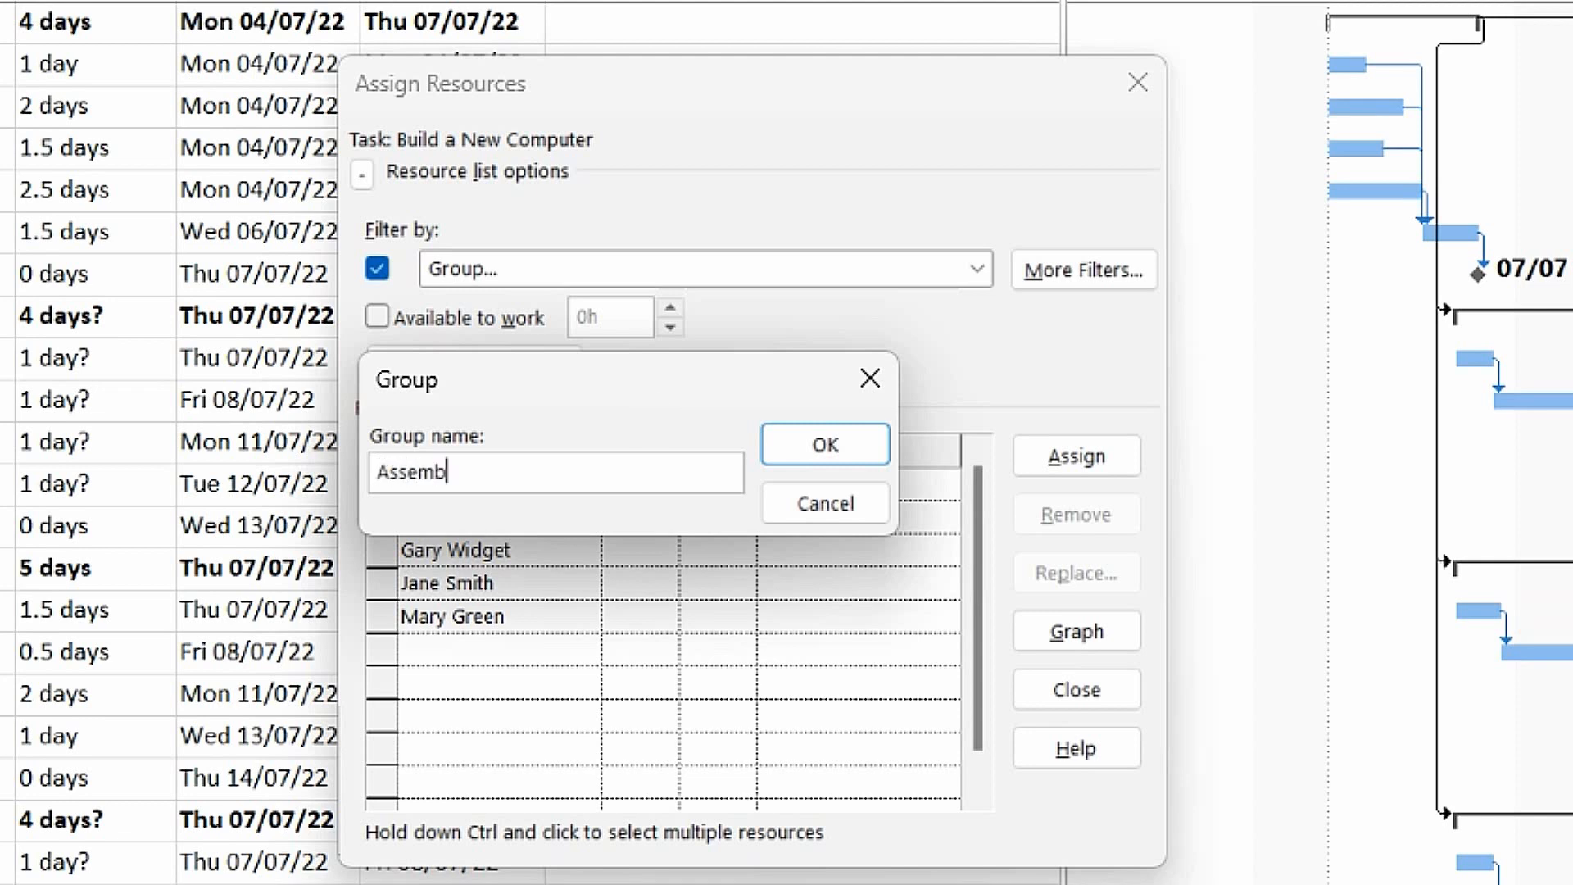
text(er)
click(850, 446)
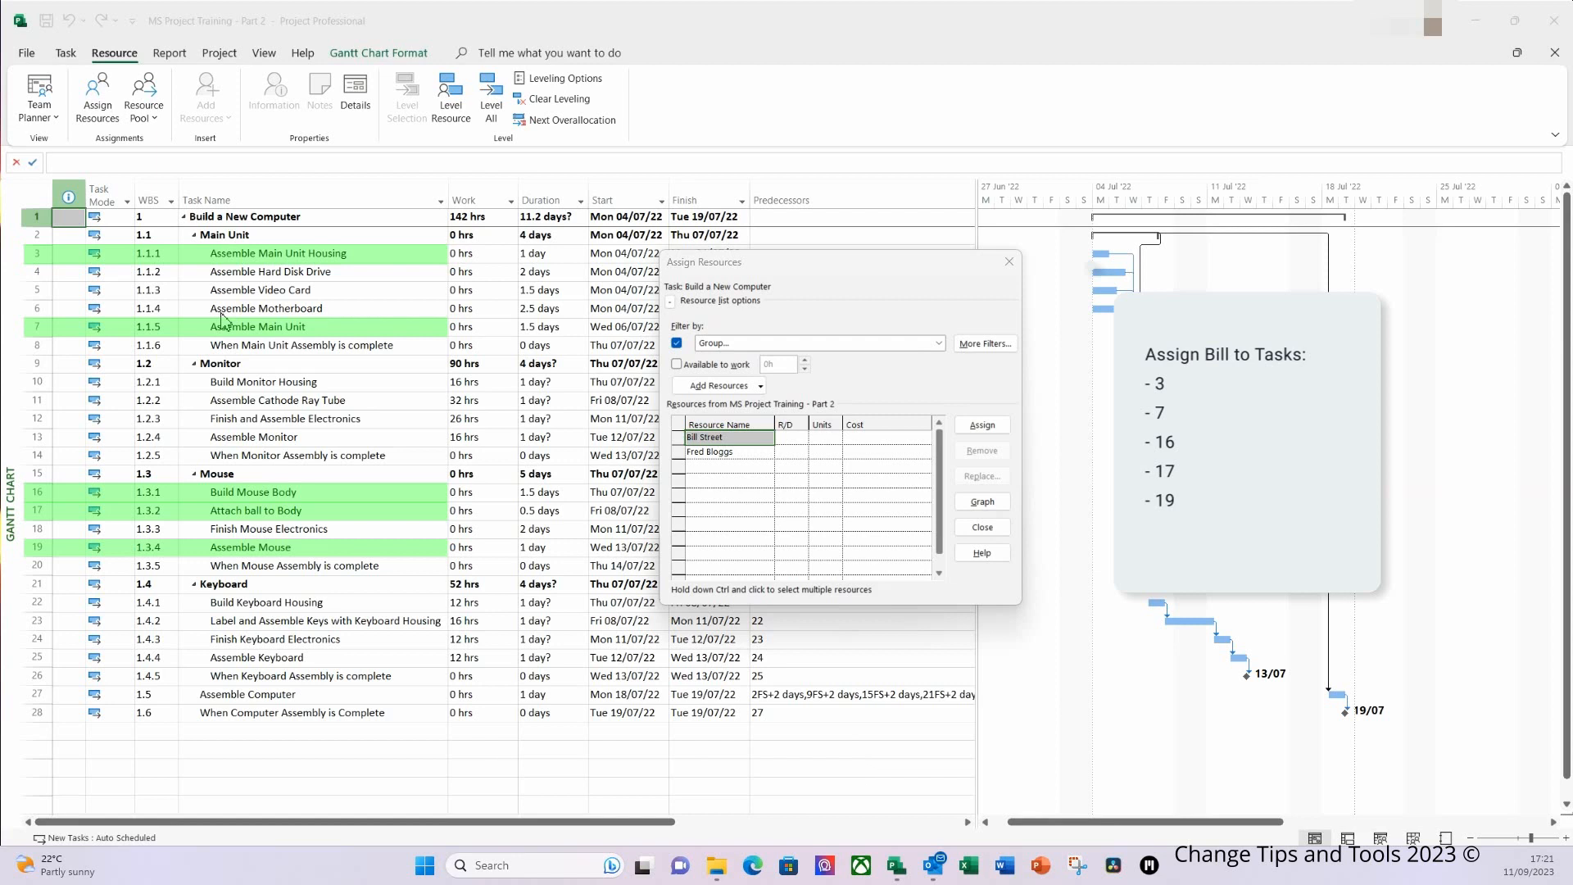
Step: Assign the first listed Assembler to tasks 3, 7, 16, 17 and 19
click(232, 253)
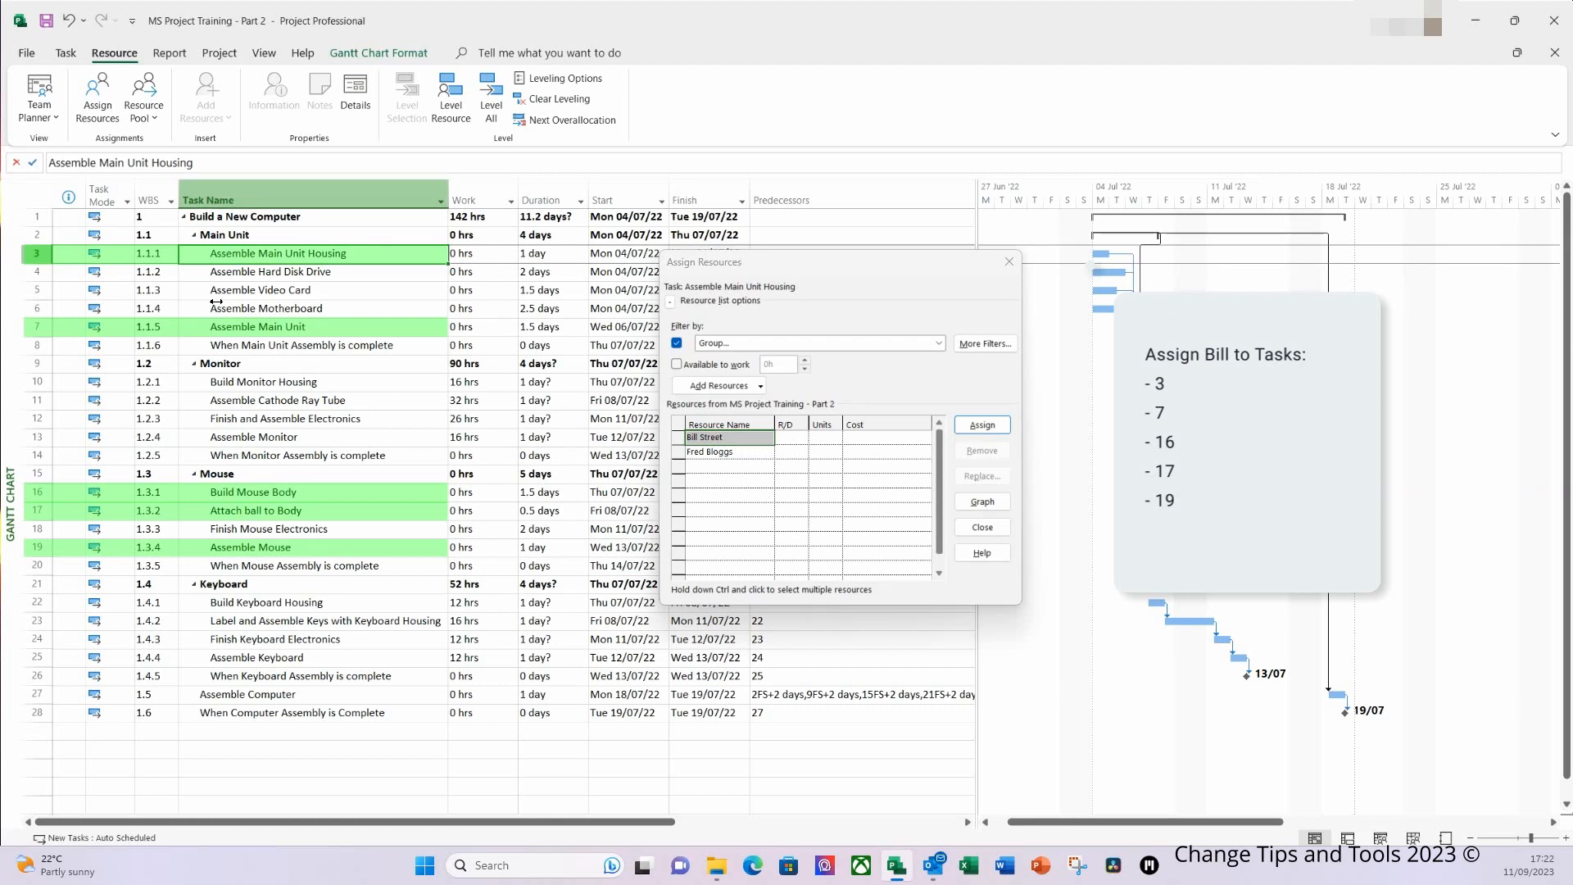
ctrl+click(238, 328)
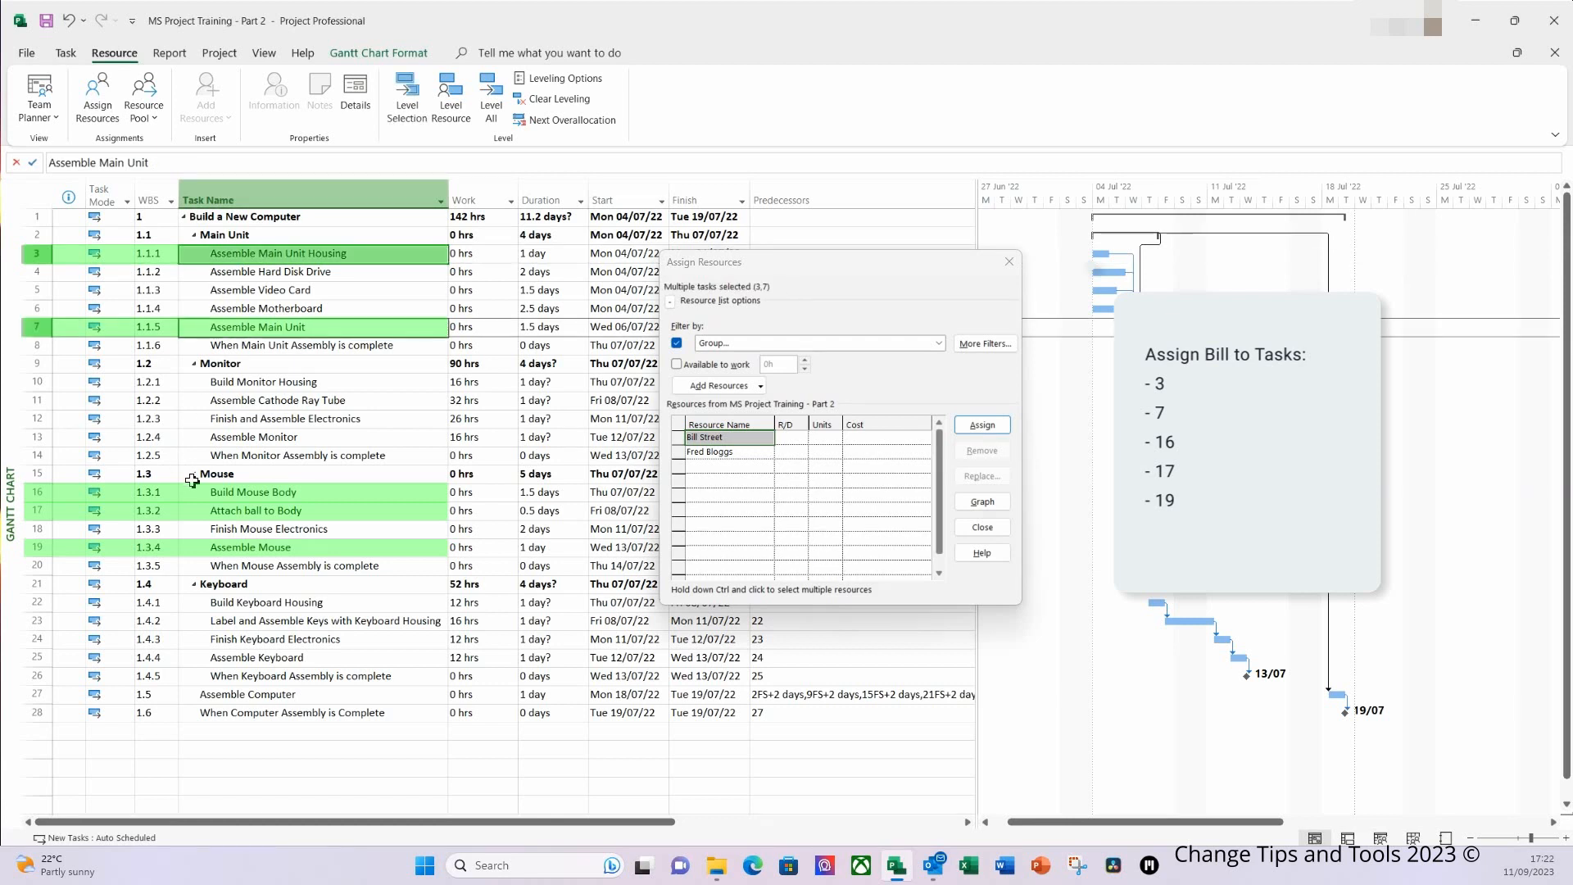
ctrl+click(208, 495)
ctrl+click(228, 512)
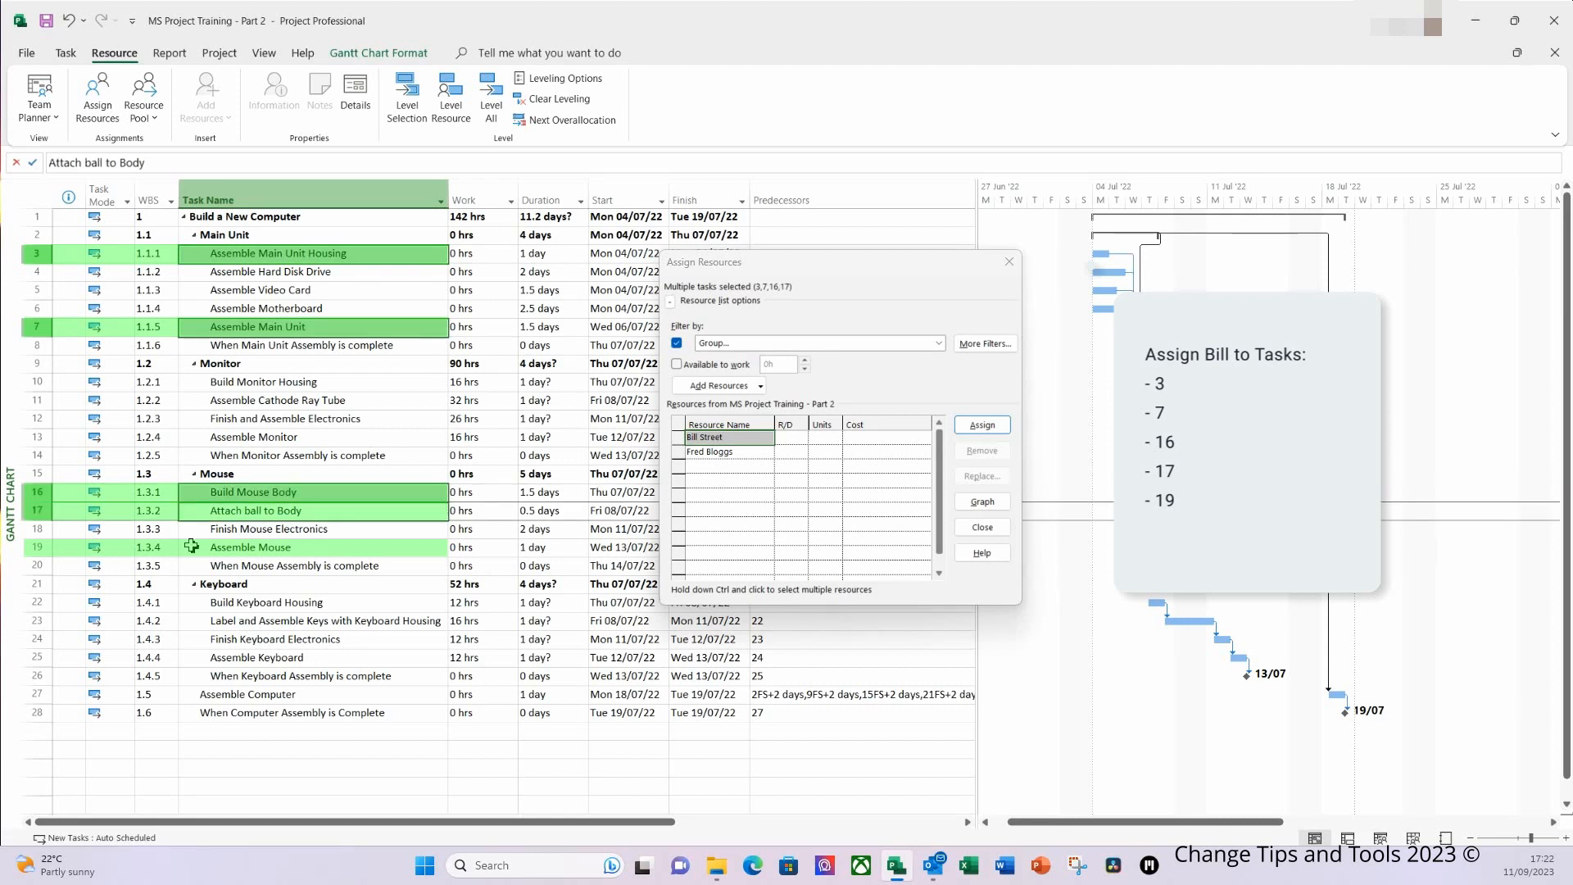
ctrl+click(200, 547)
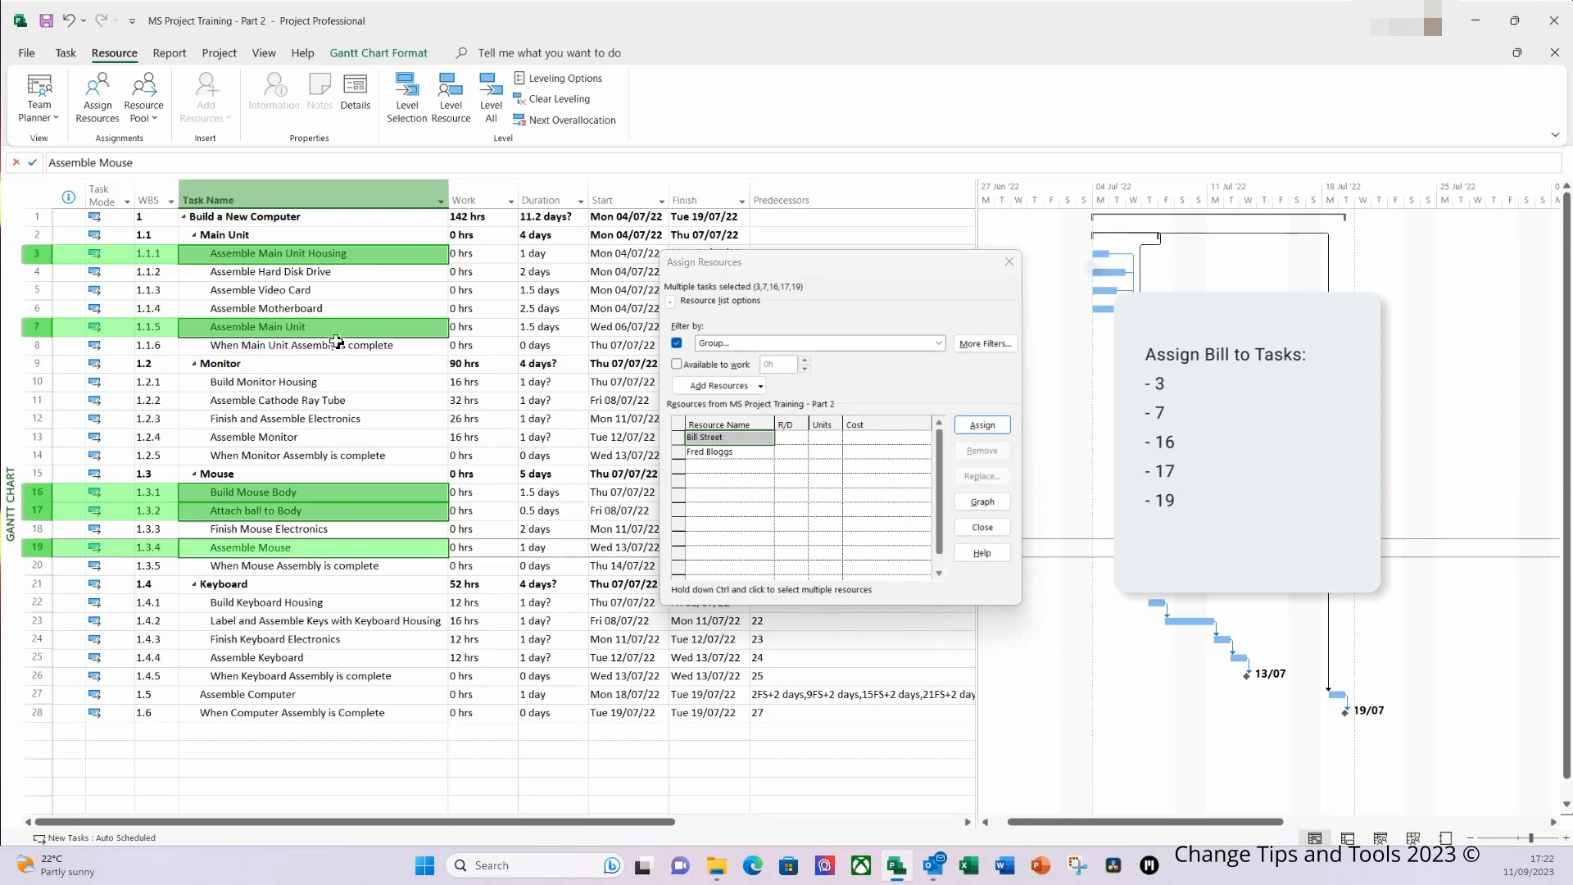
click(748, 437)
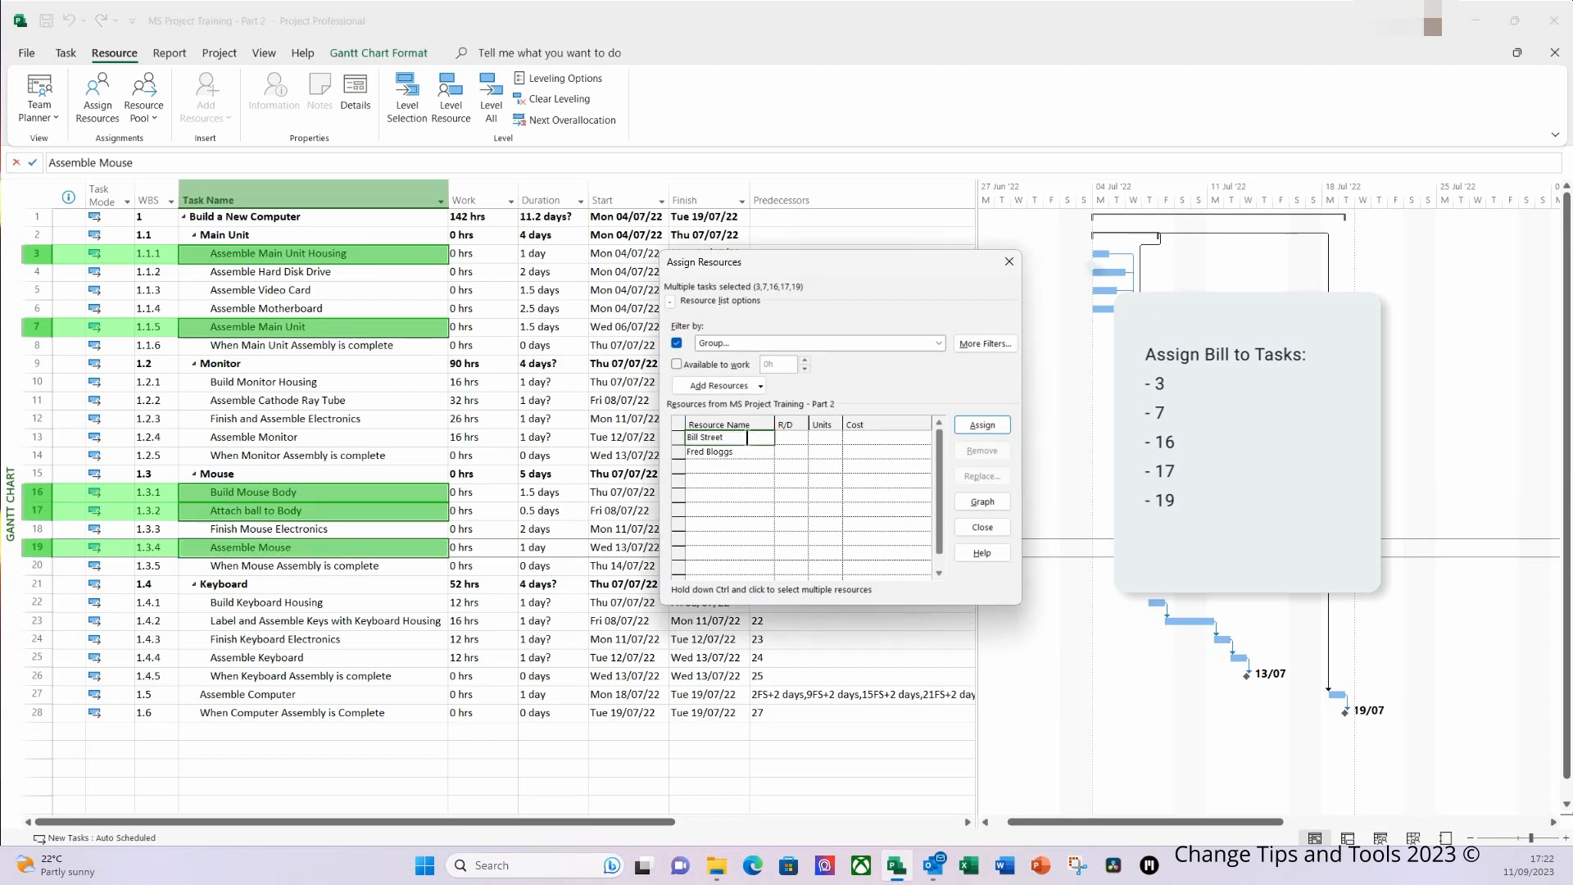
click(745, 451)
click(746, 440)
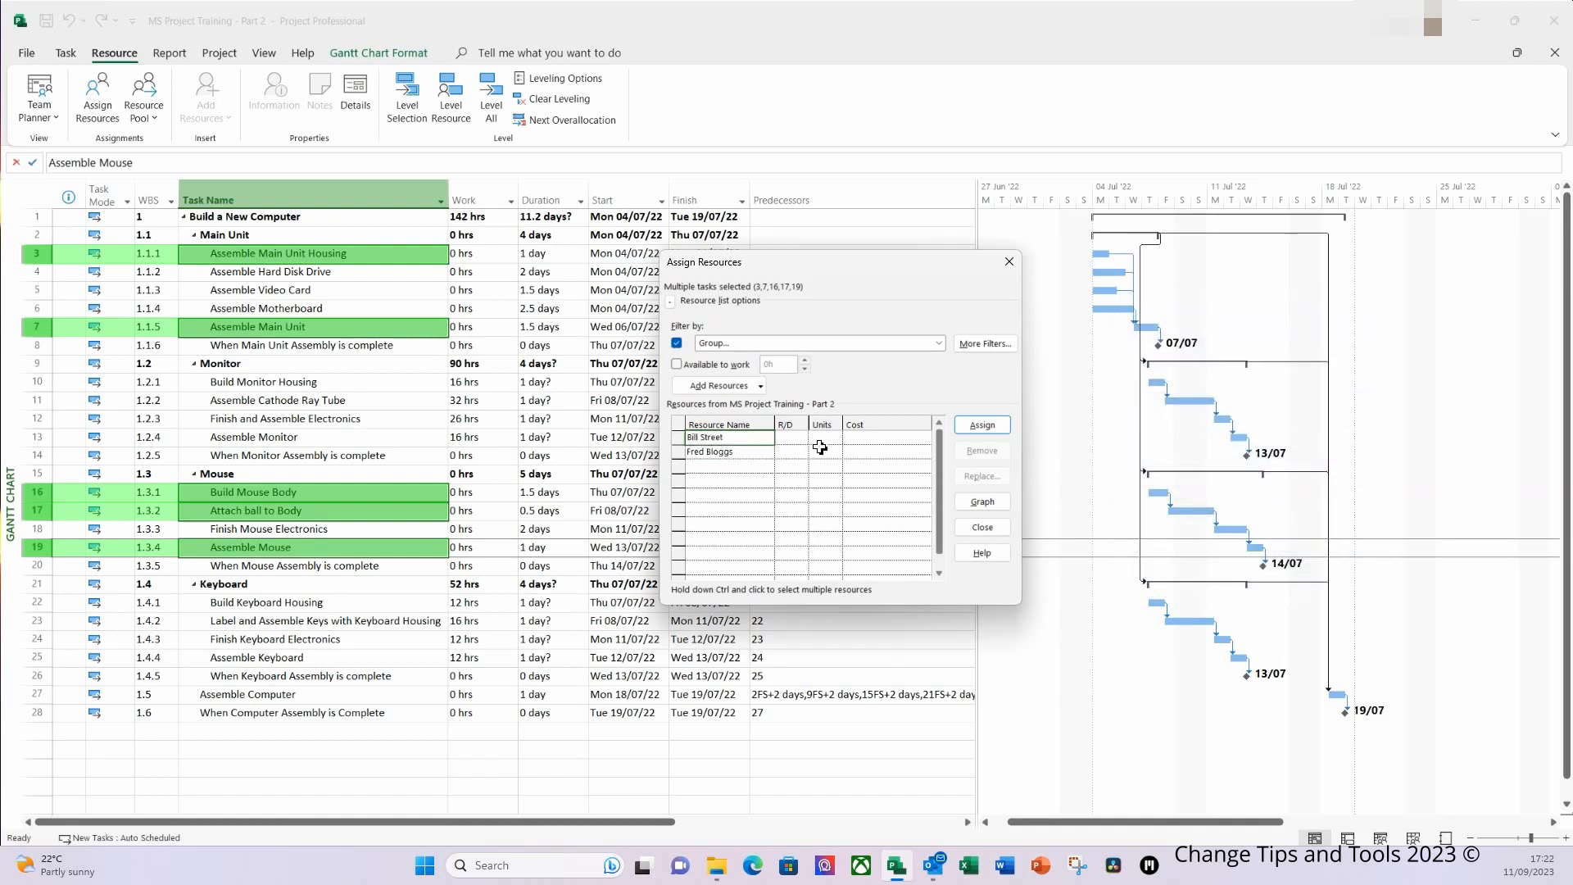
click(981, 426)
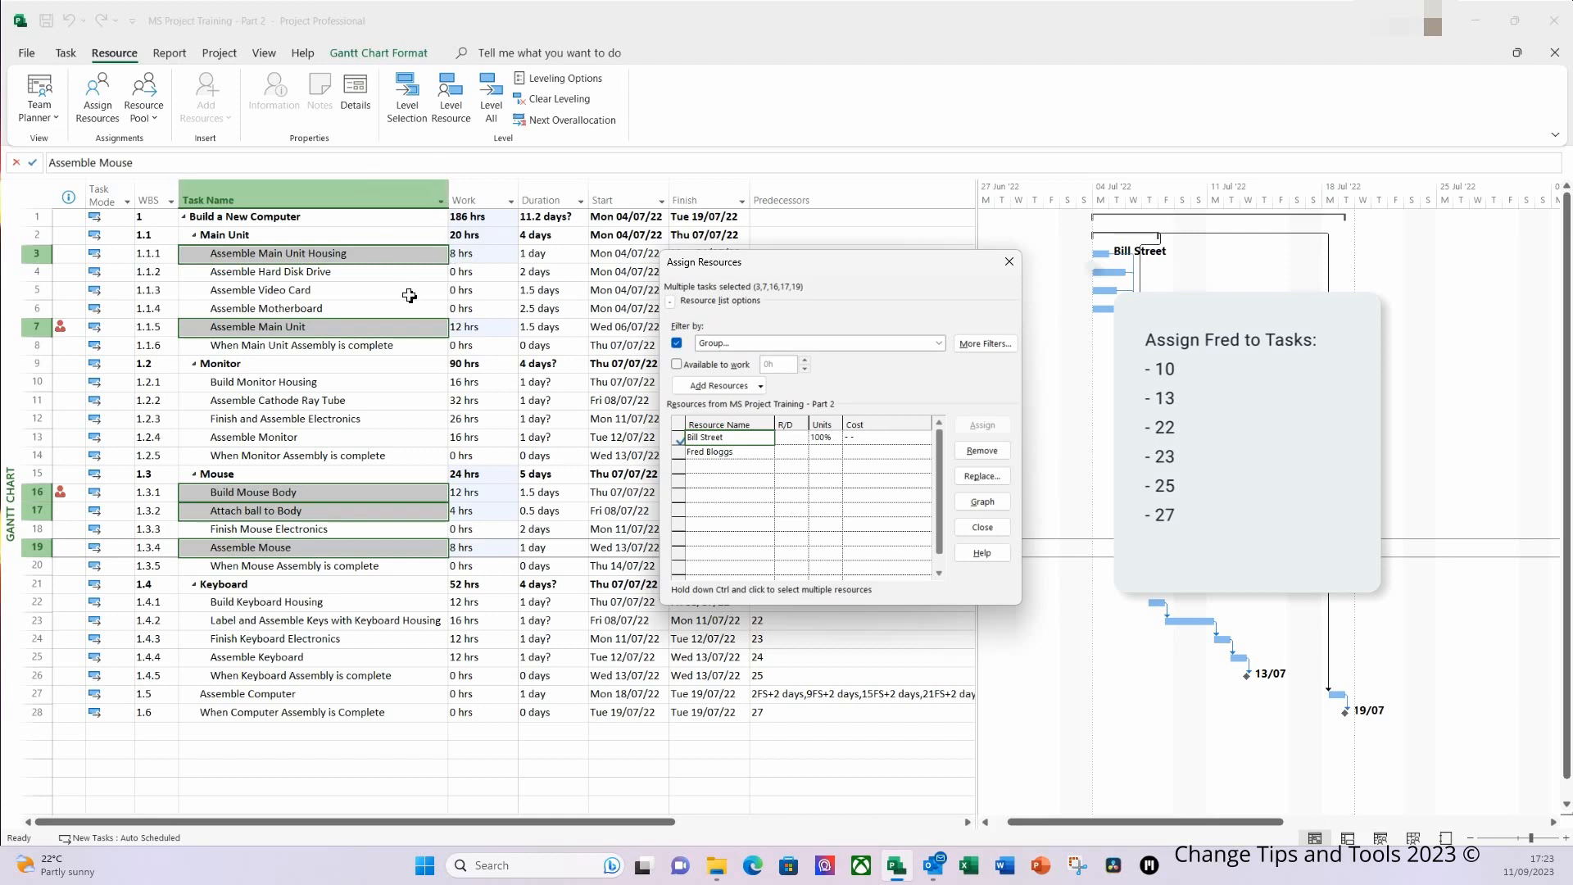
Step: Assign the other Assembler to tasks 10, 13, 22, 23, 25 and 27
click(380, 388)
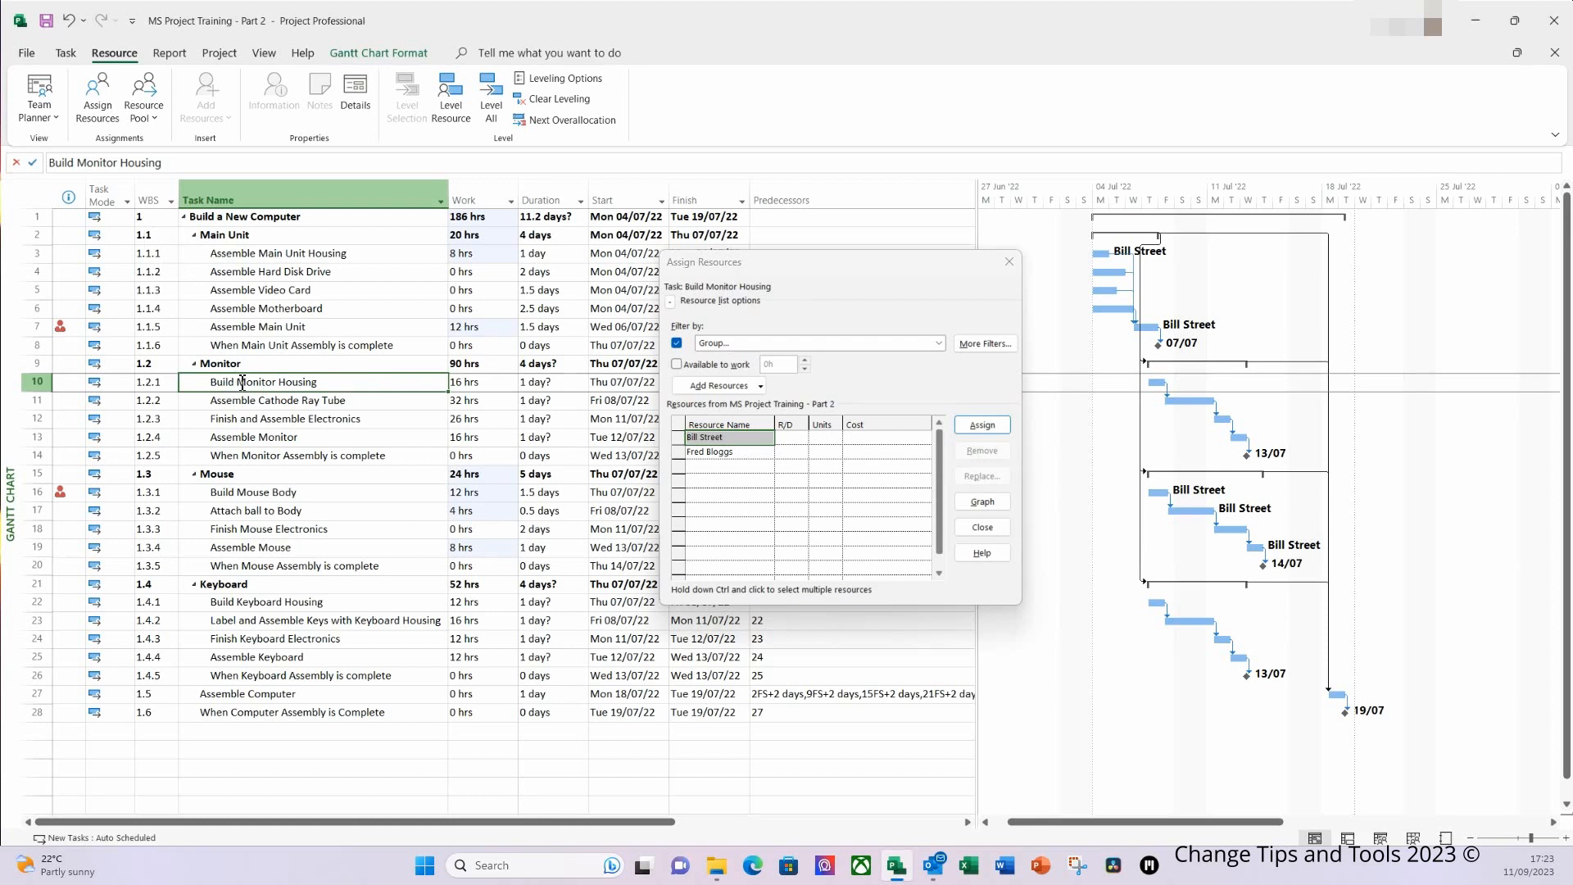
ctrl+click(246, 437)
ctrl+click(238, 602)
ctrl+click(226, 623)
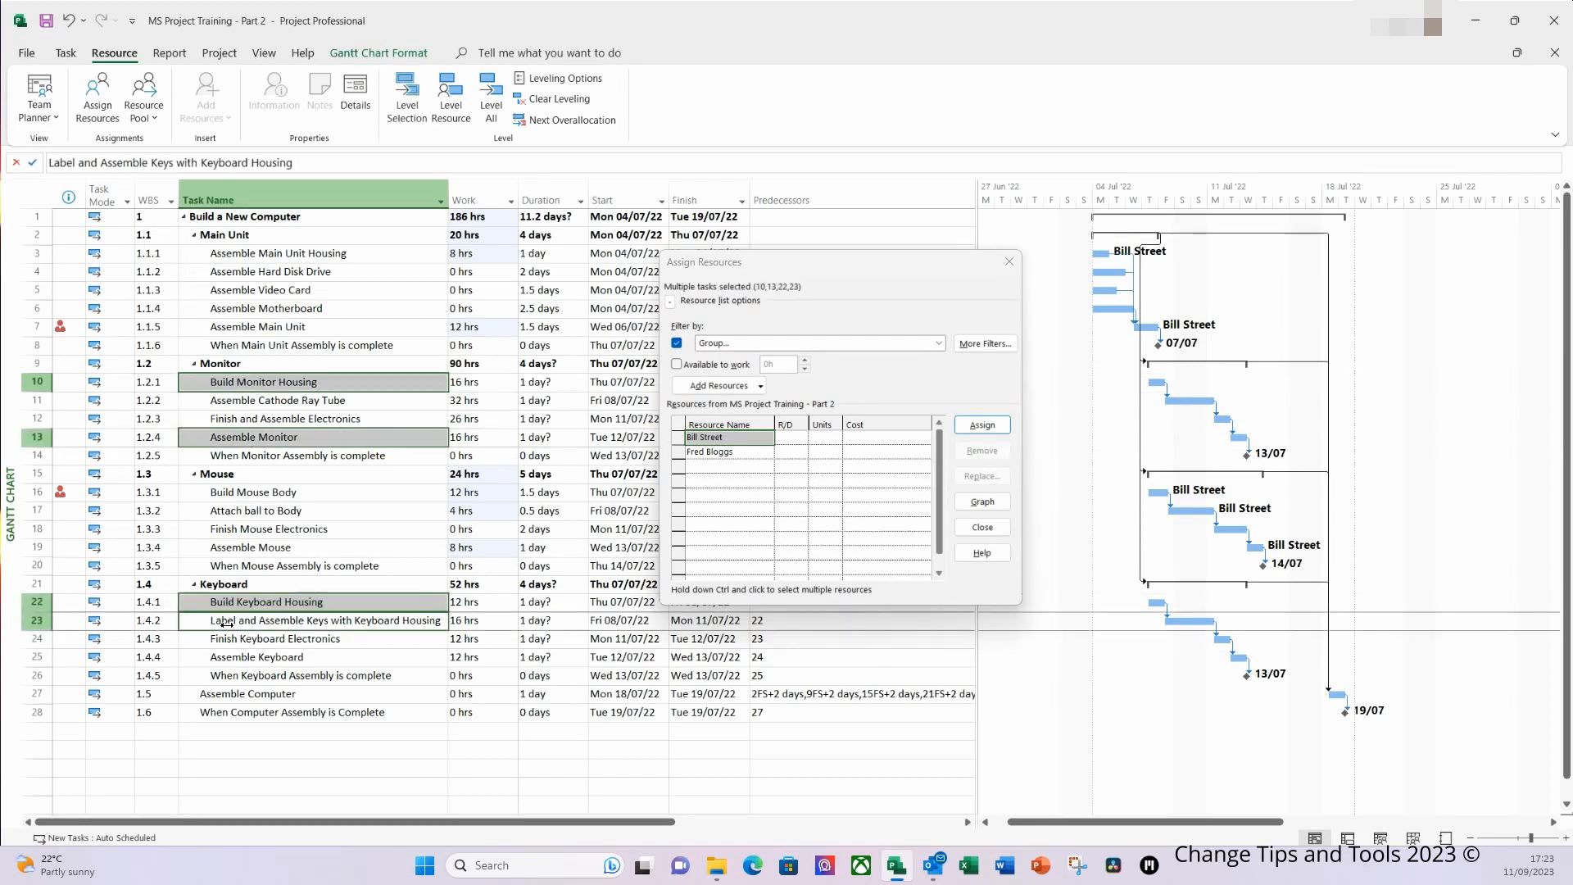
ctrl+click(202, 657)
ctrl+click(229, 694)
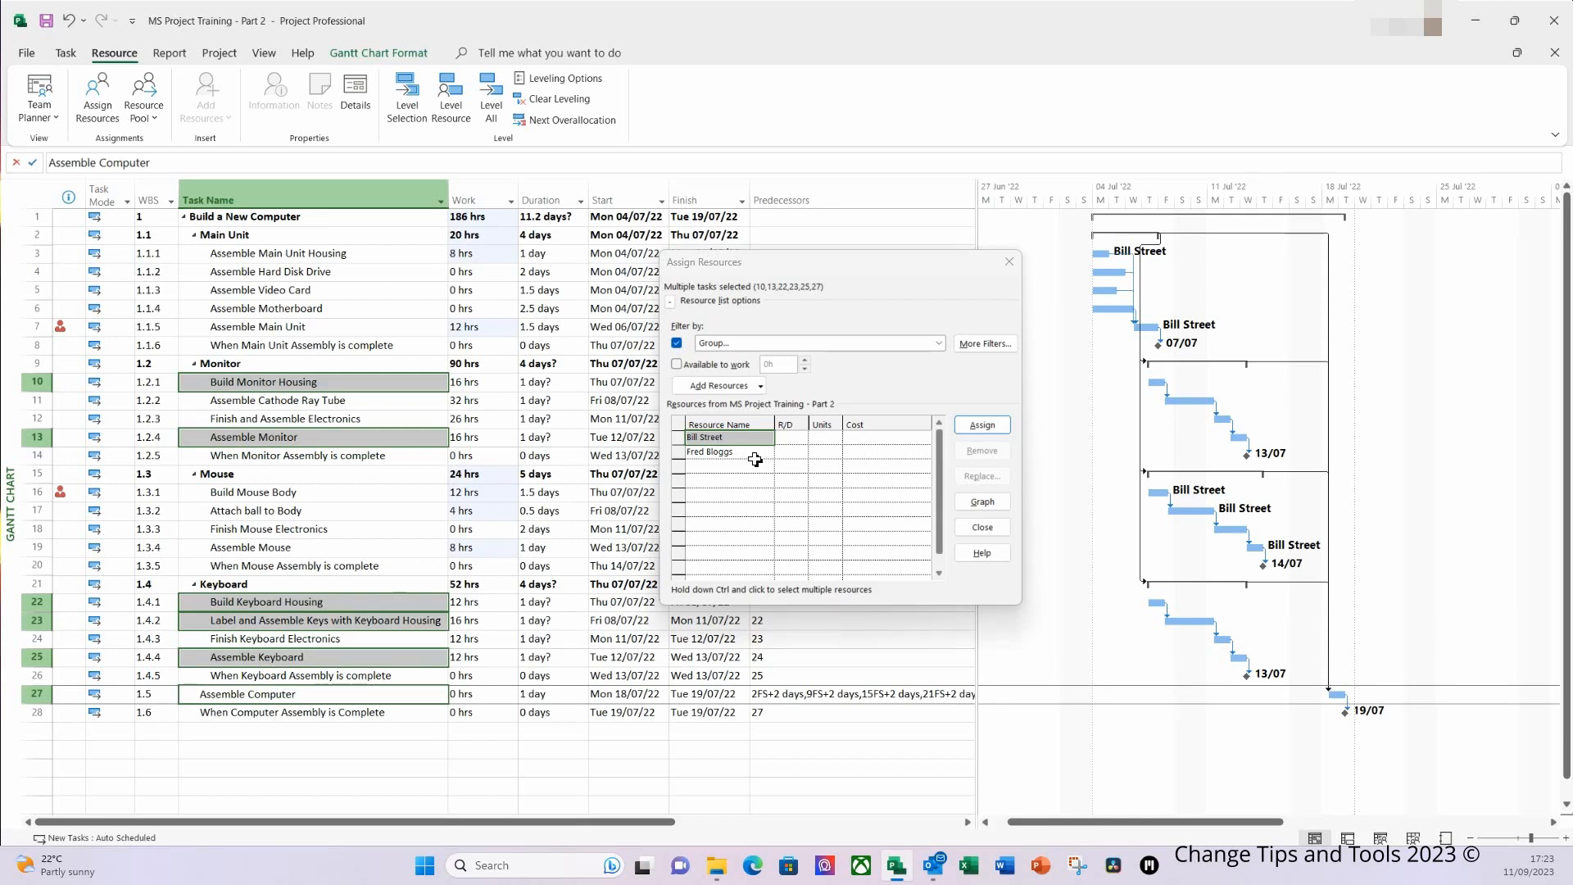
click(732, 453)
click(982, 425)
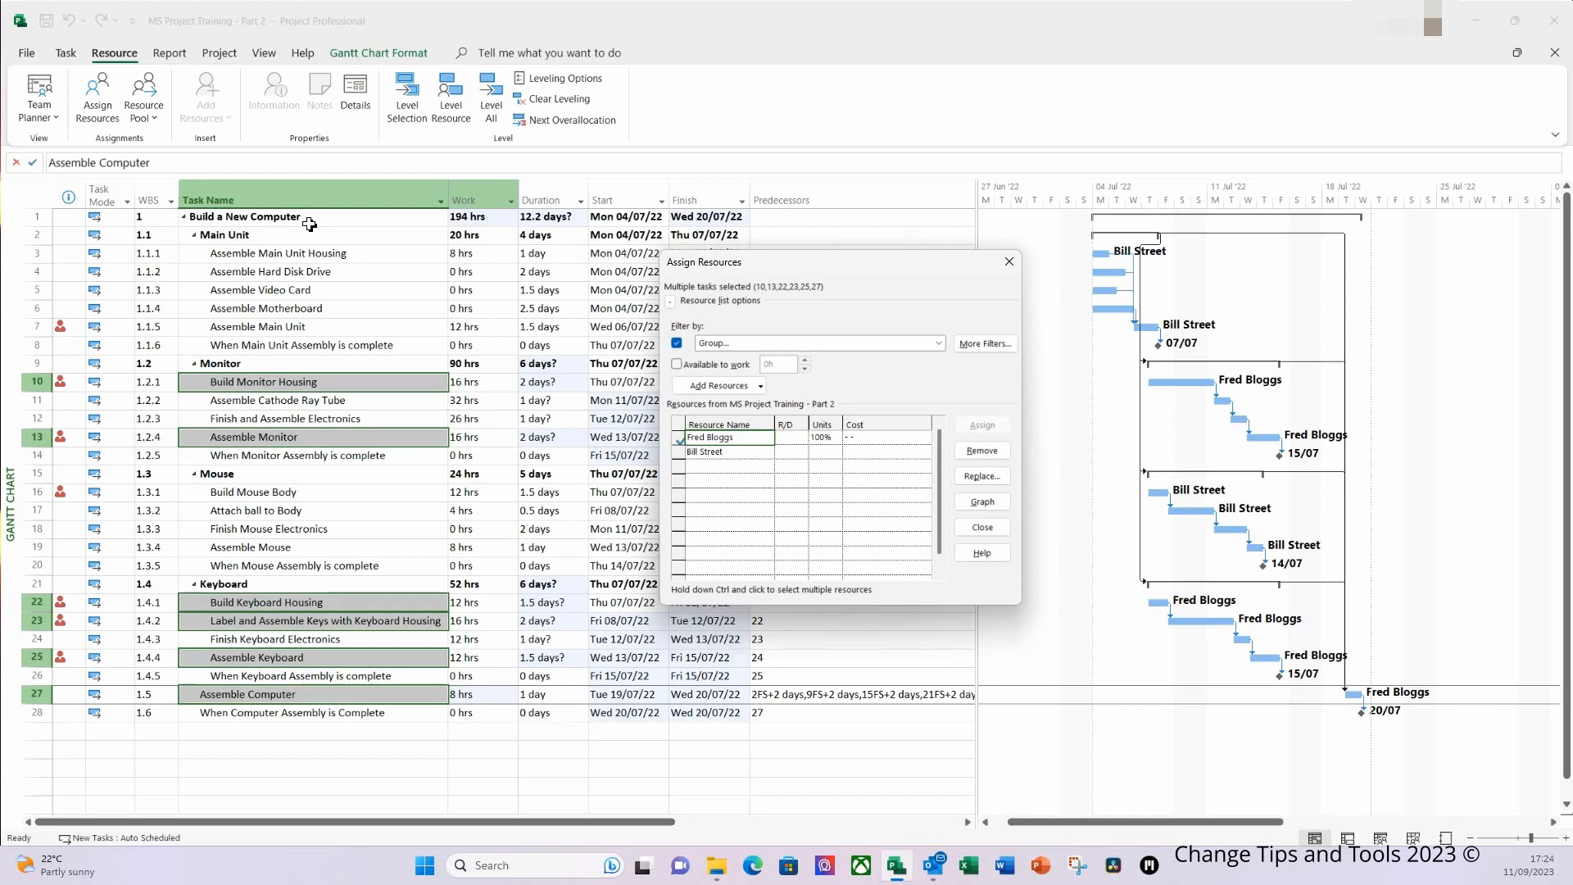
Step: Change the group filter of the assignable resources to Technician
click(236, 257)
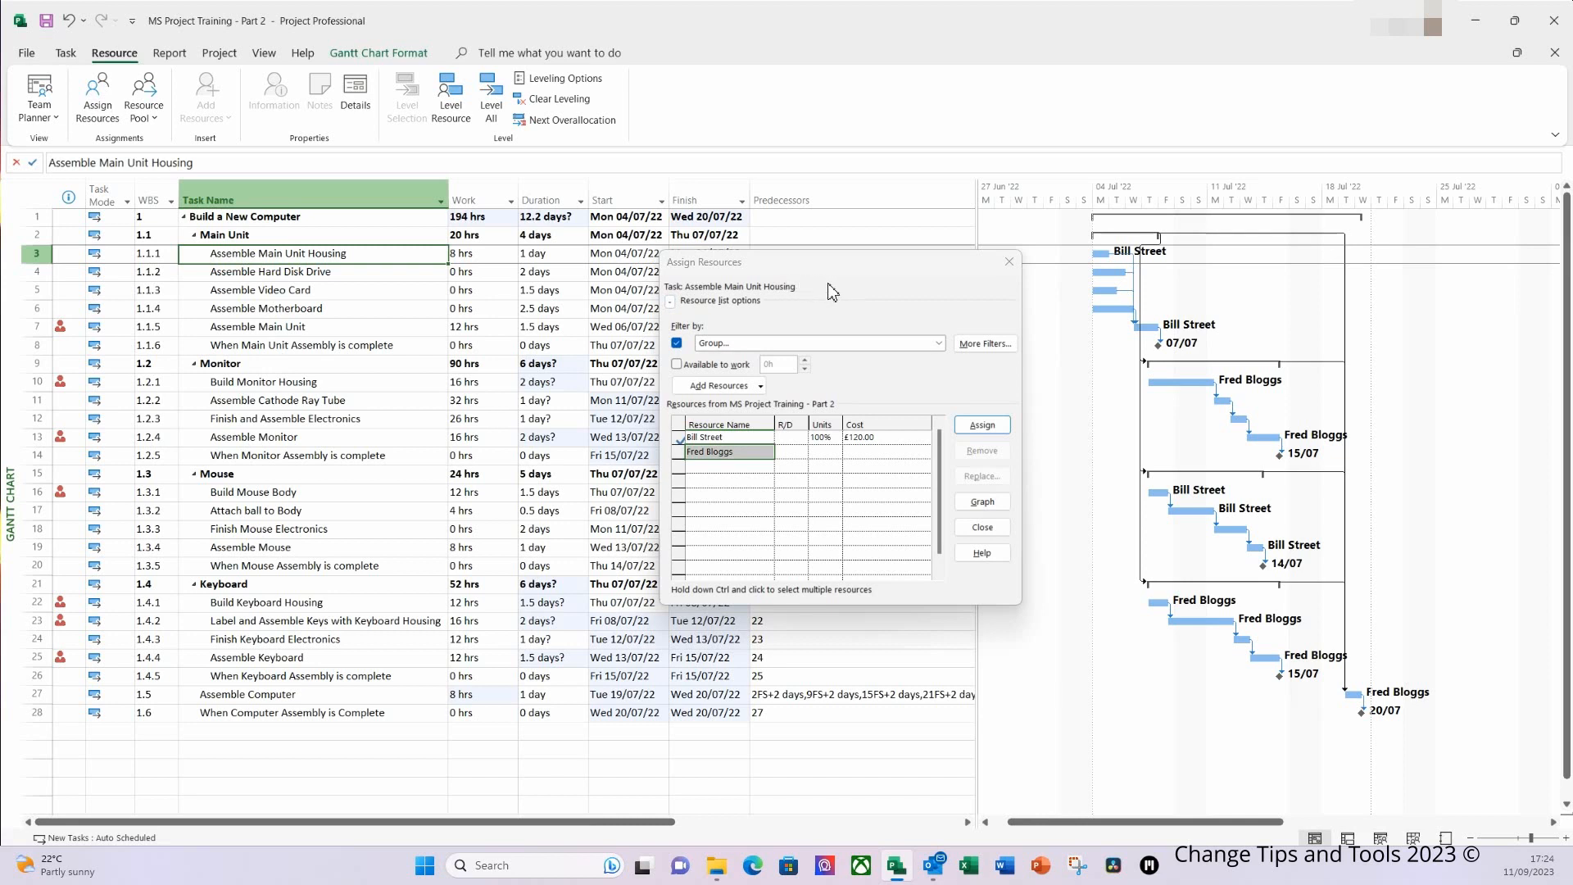
click(939, 343)
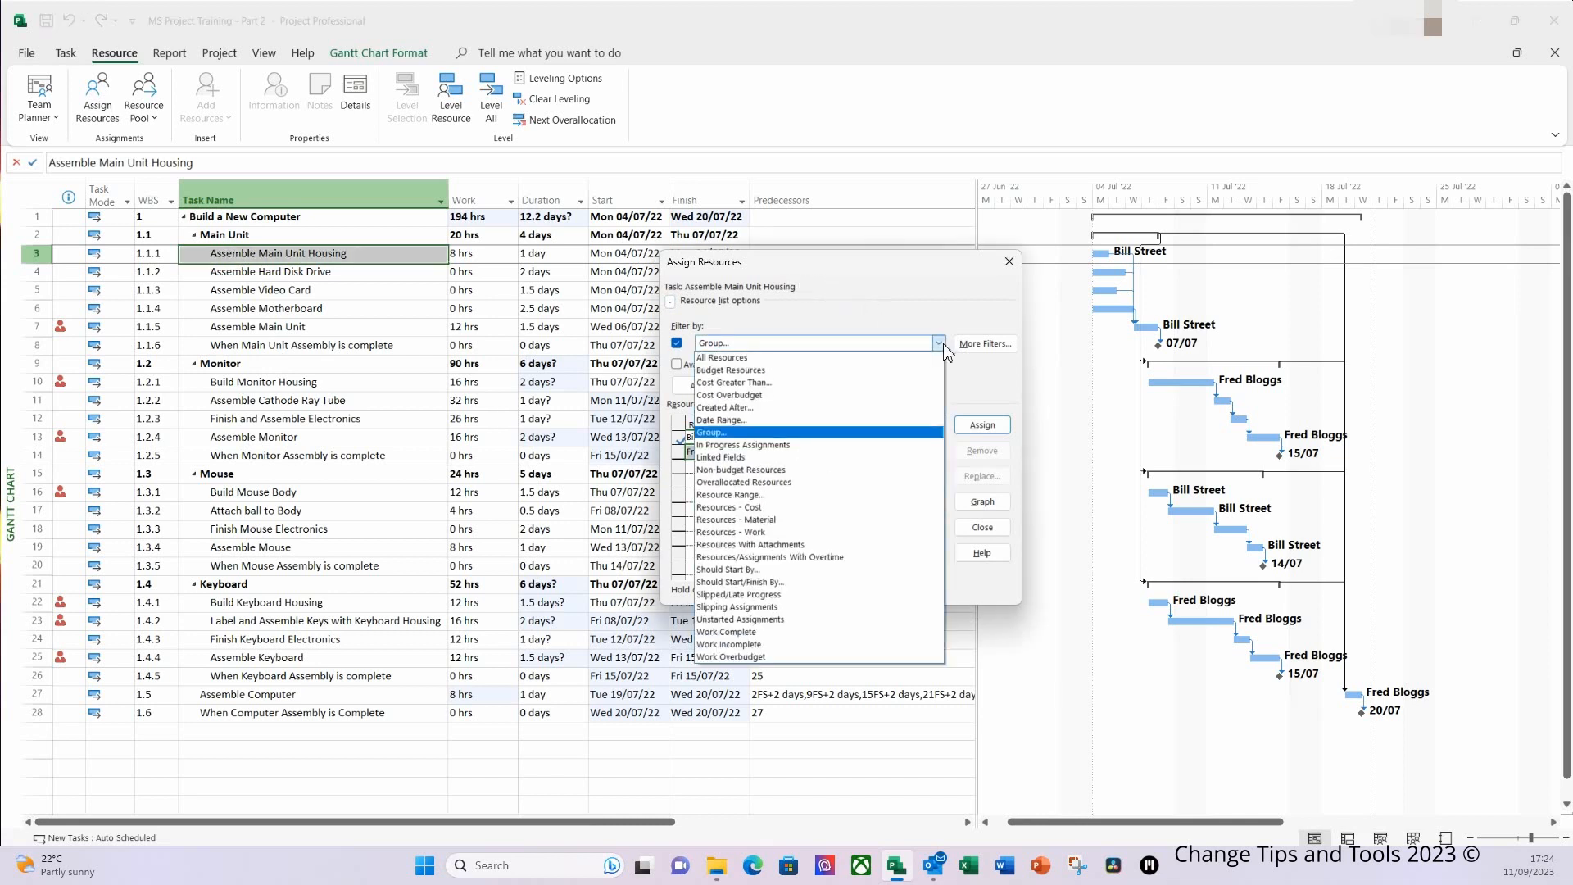
click(772, 432)
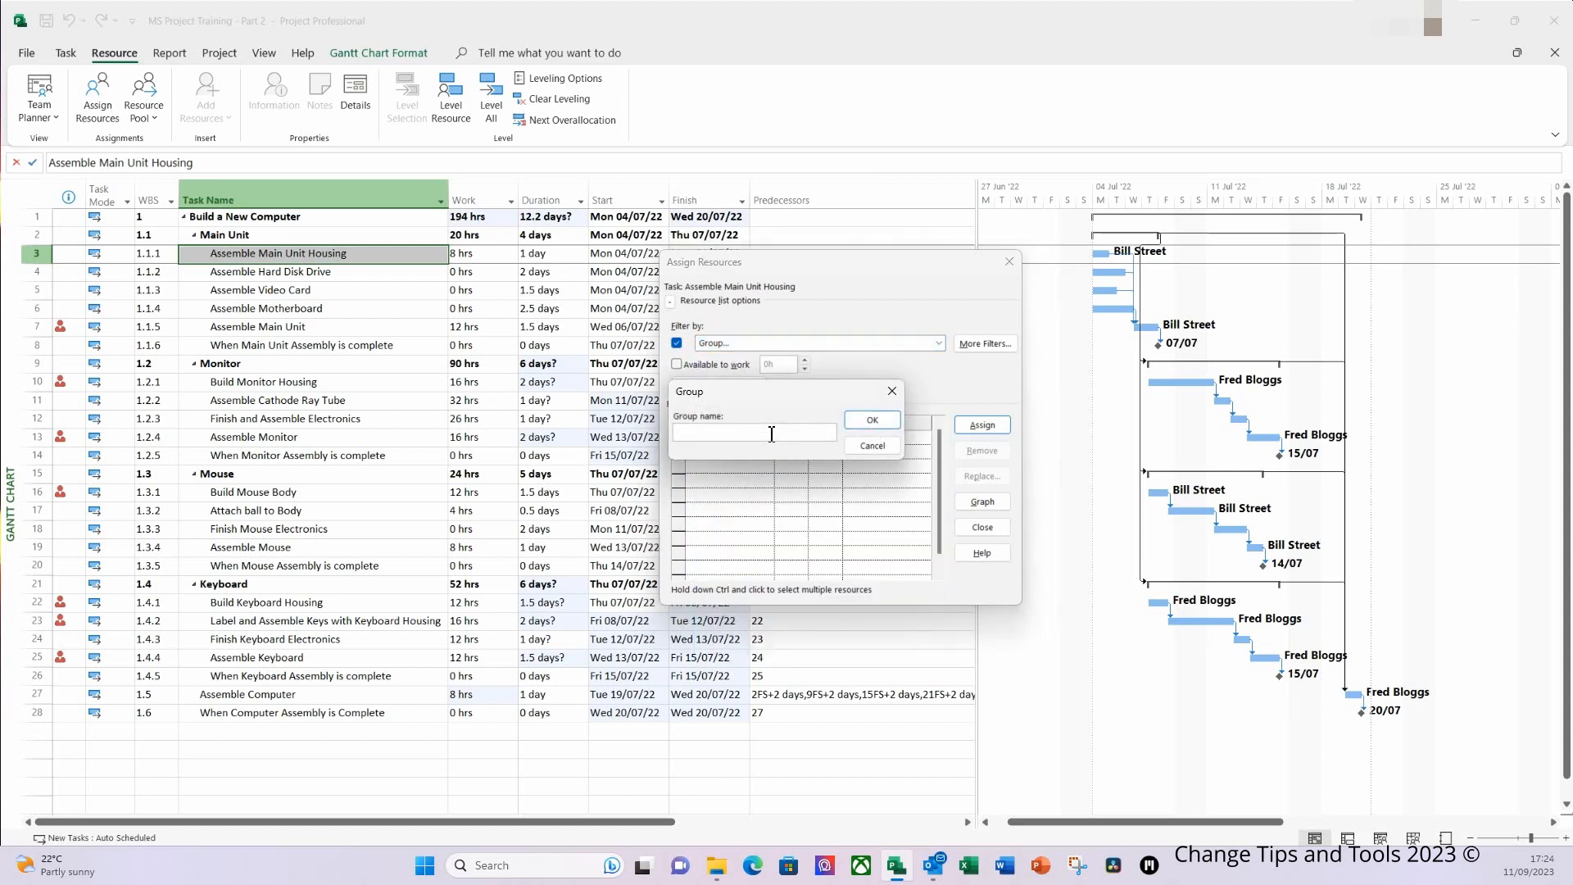
text(Assembly)
click(878, 422)
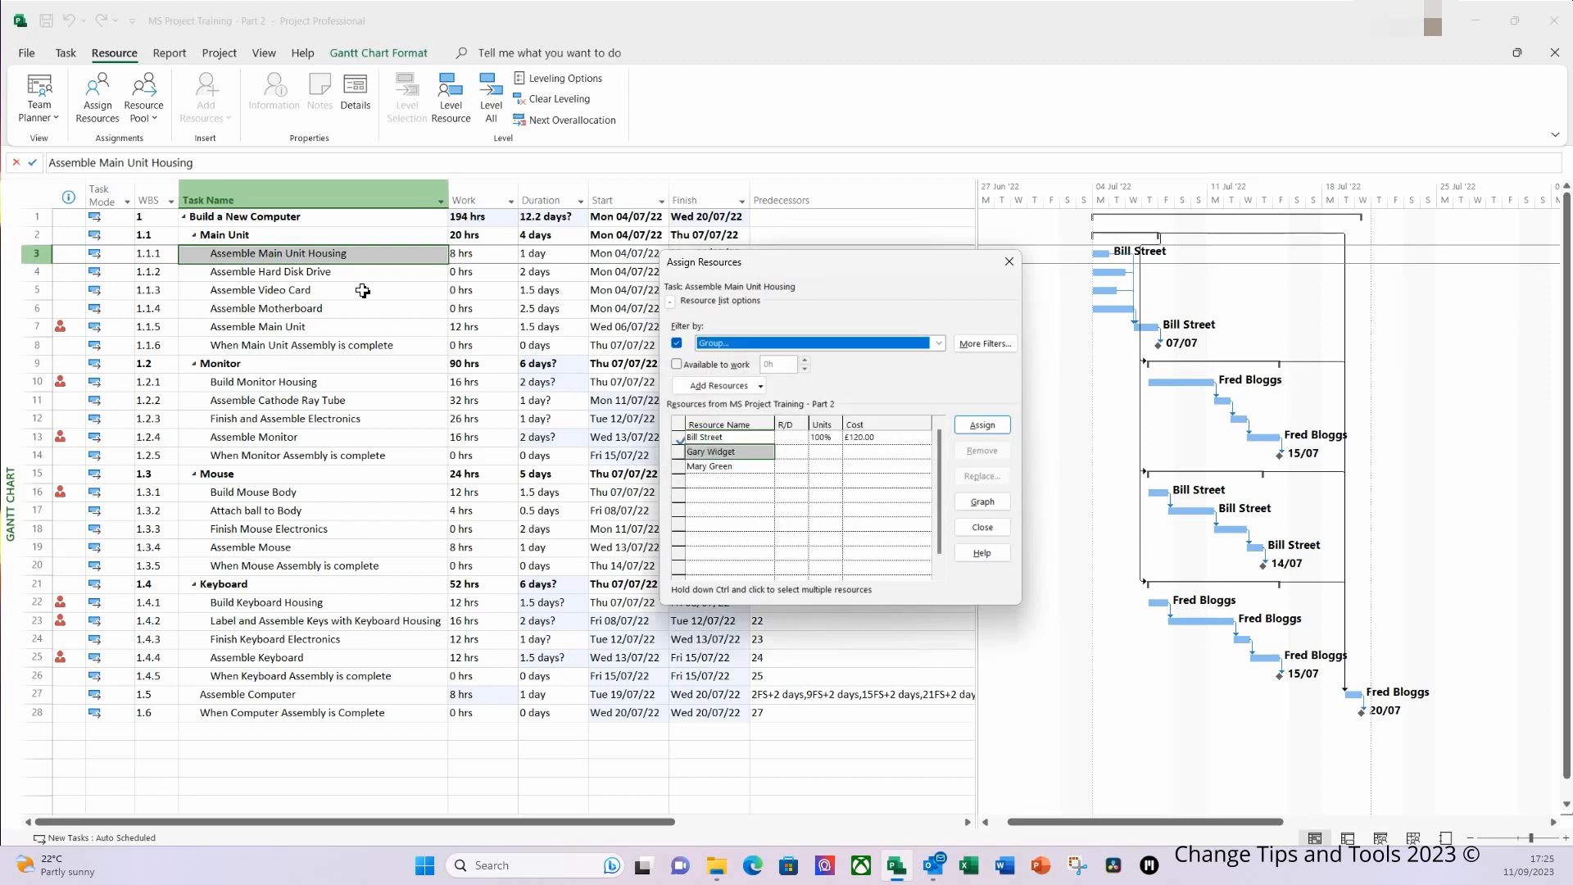
Step: Assign the first listed Technician to tasks 4, 5, 6 and 18
click(262, 235)
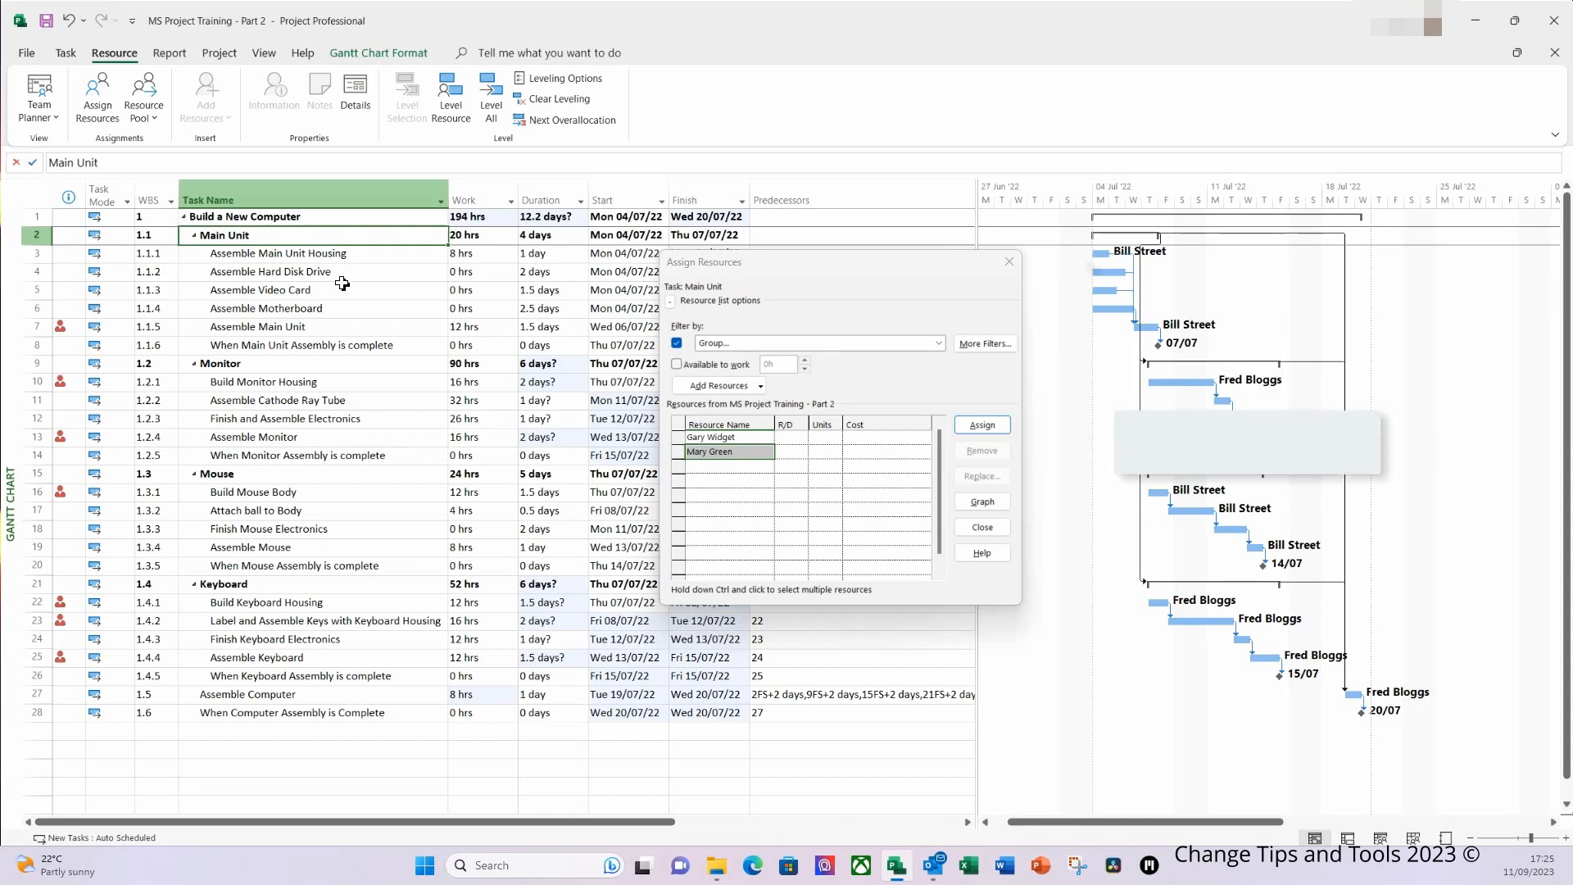
ctrl+click(343, 279)
ctrl+click(342, 284)
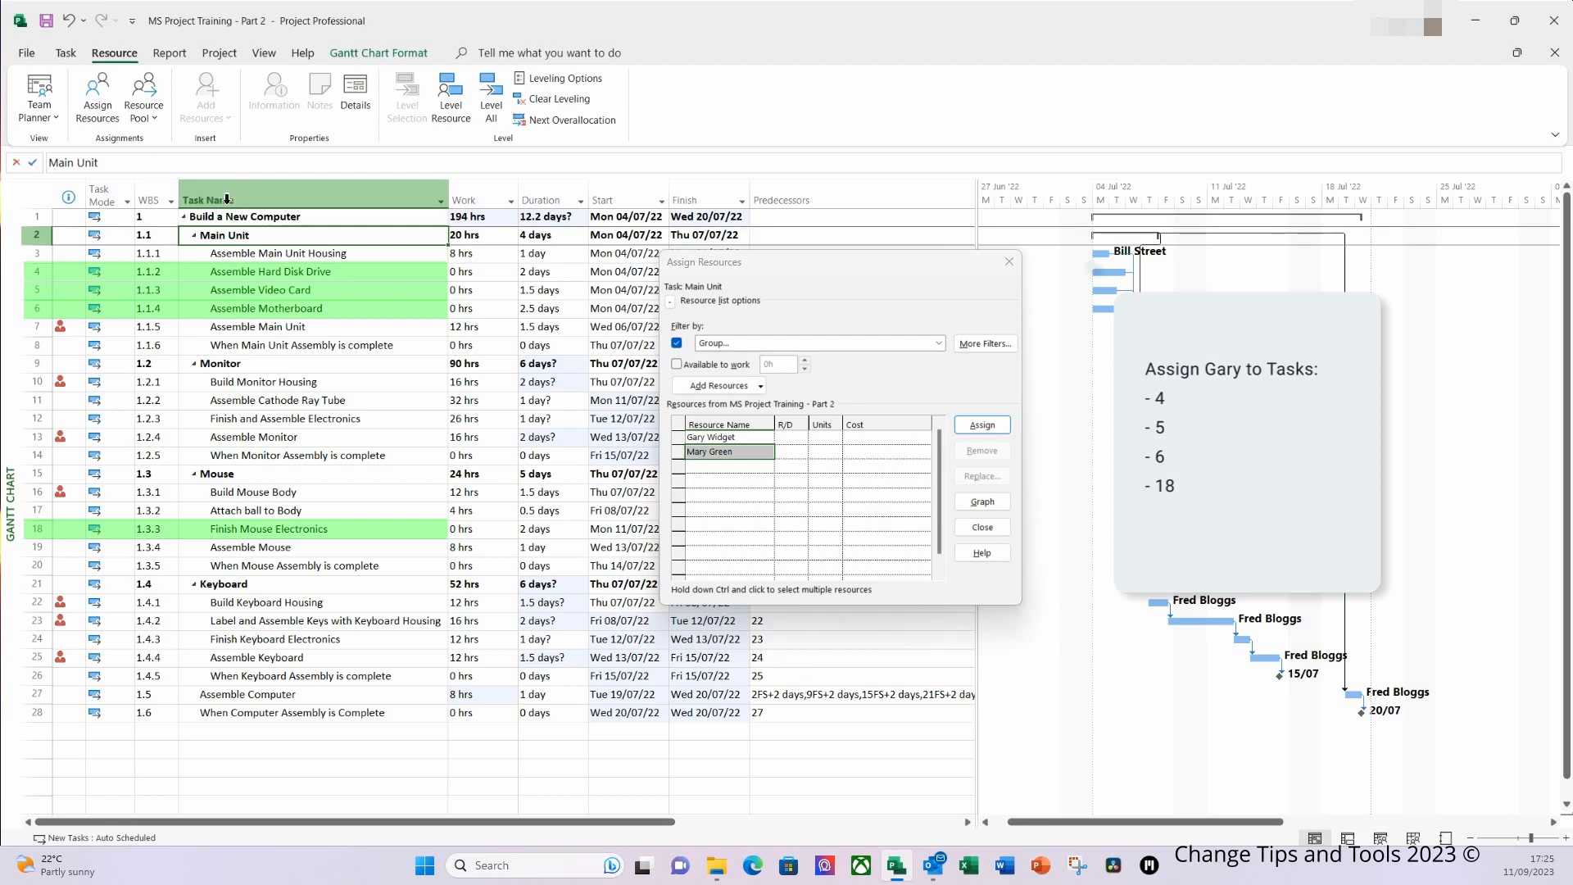
click(257, 272)
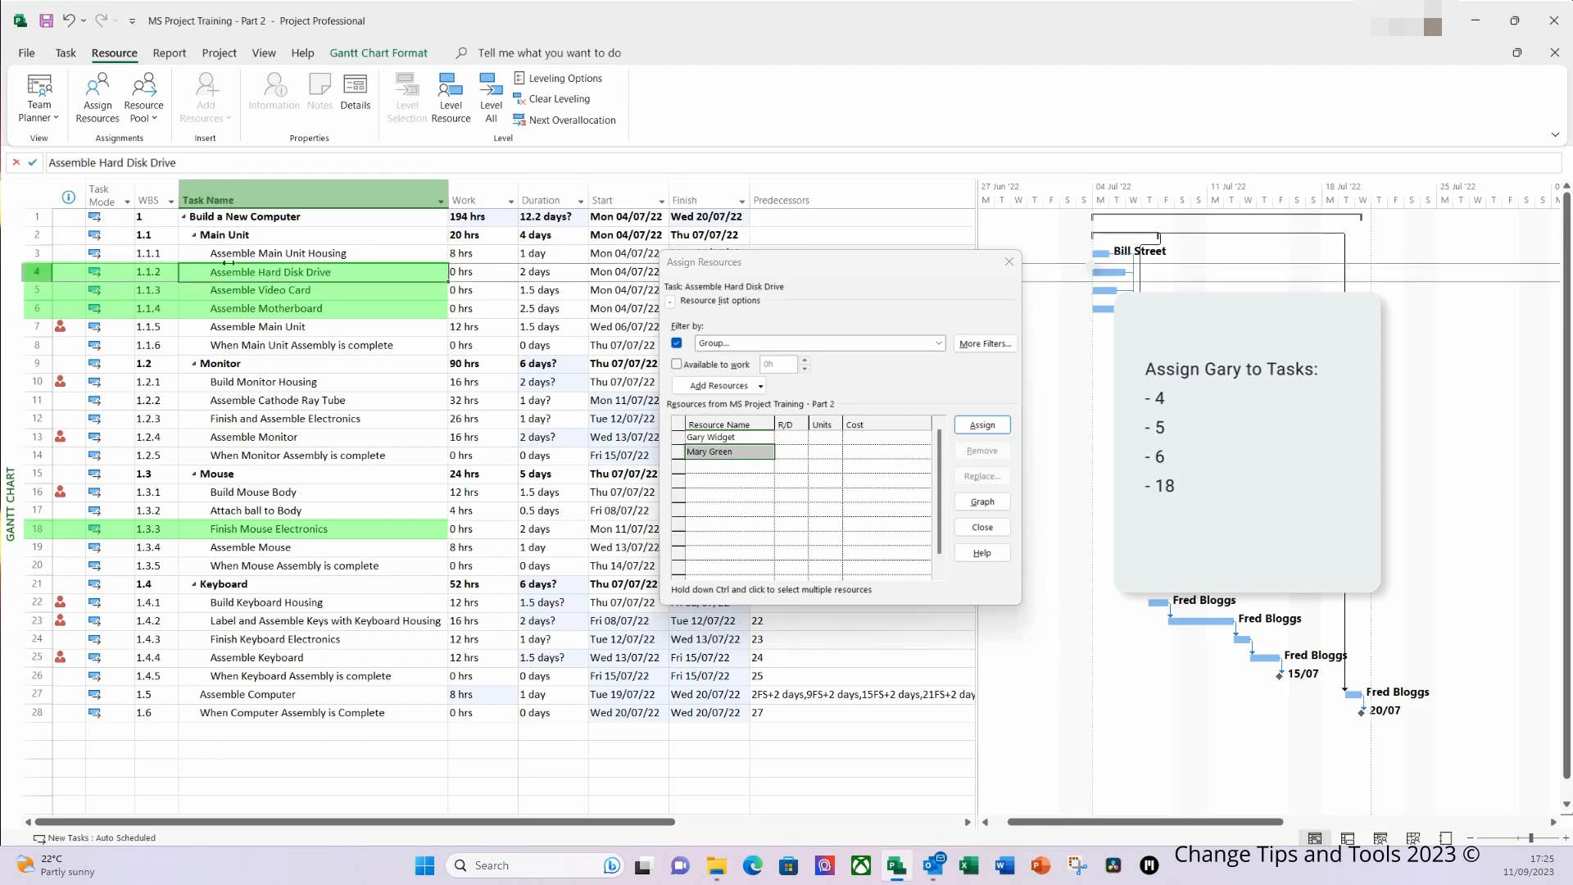
ctrl+click(217, 292)
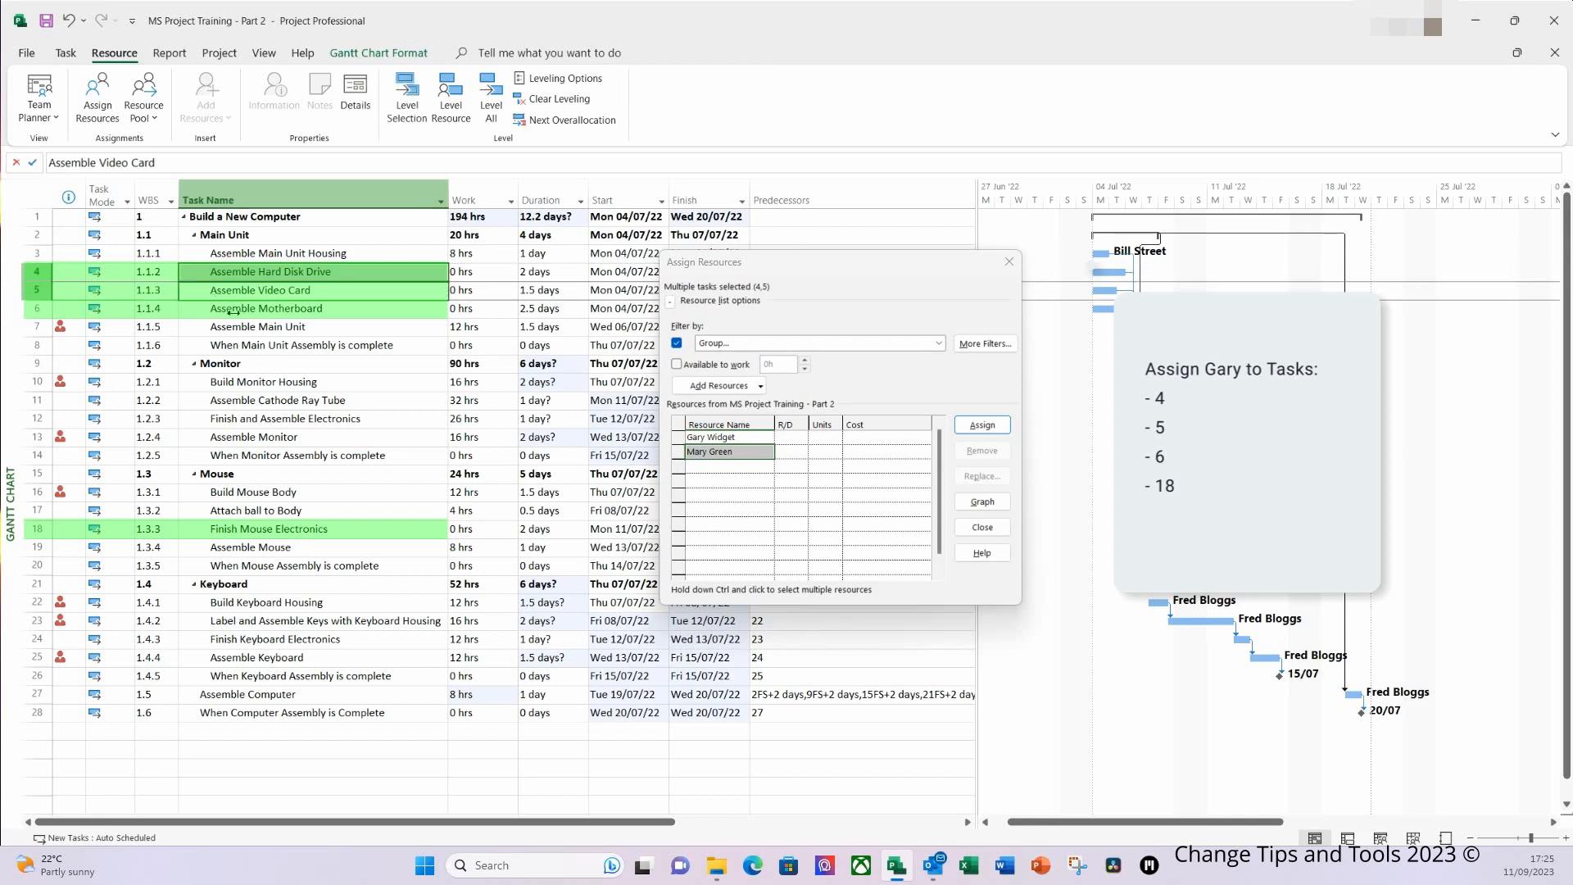
ctrl+click(233, 311)
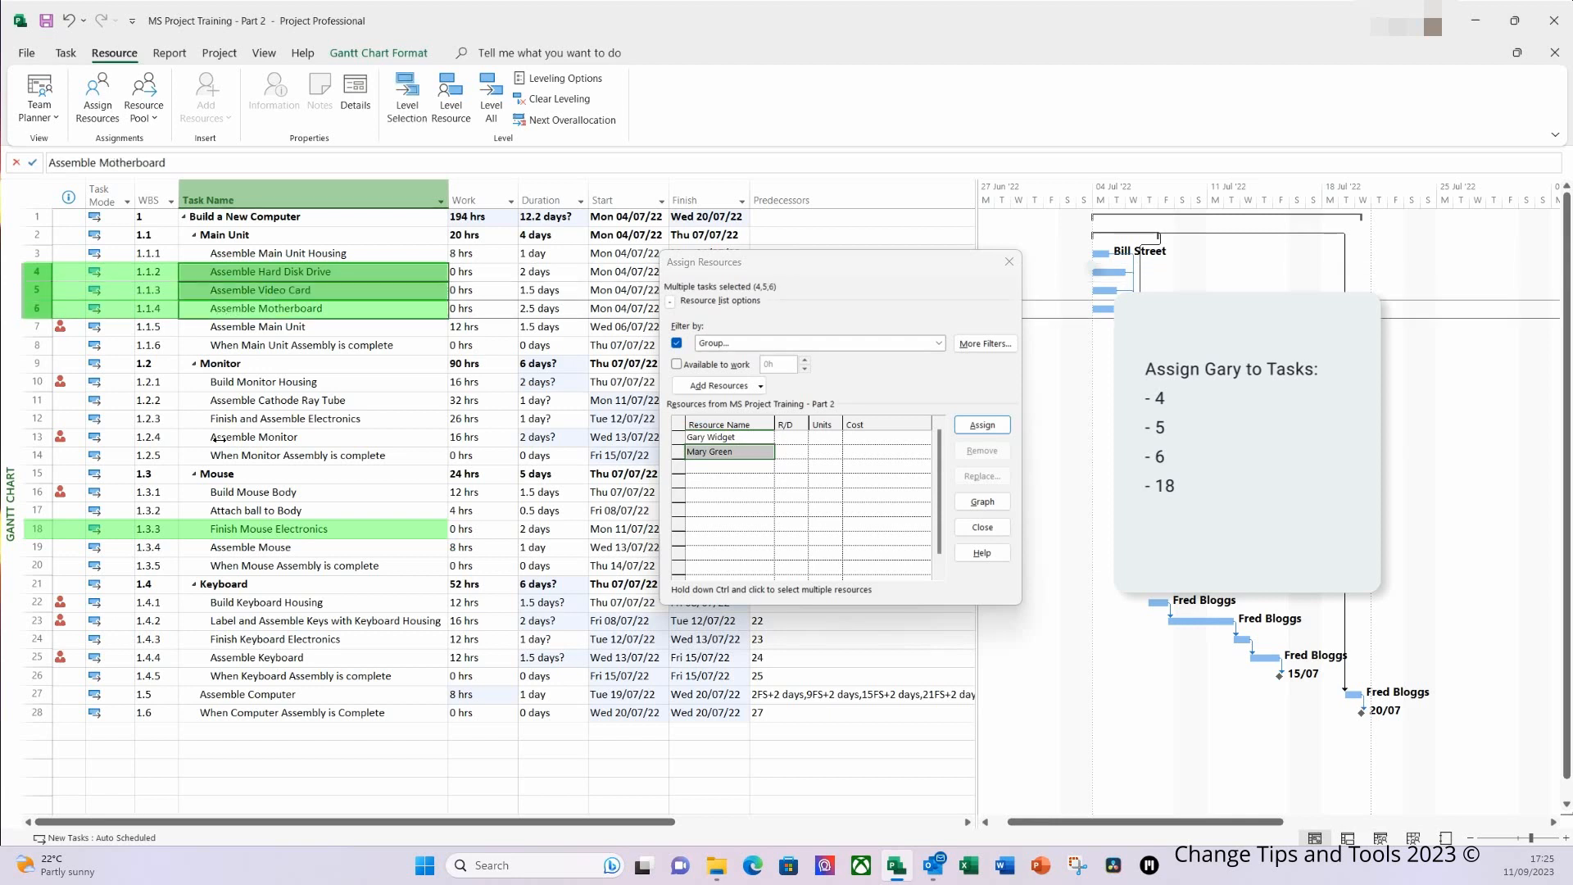
ctrl+click(202, 531)
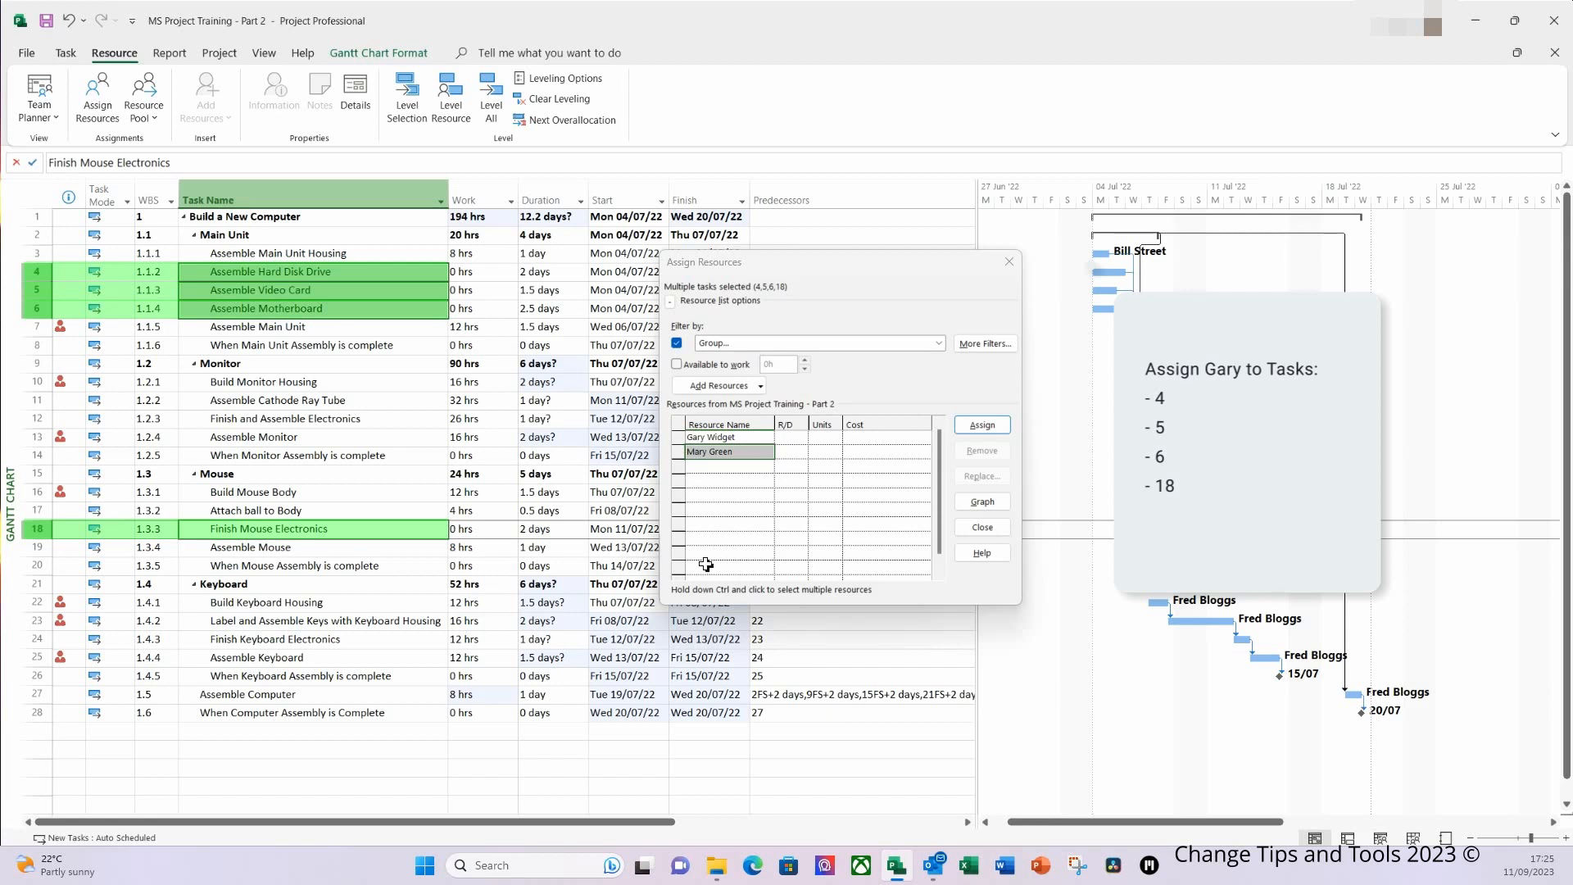
click(715, 441)
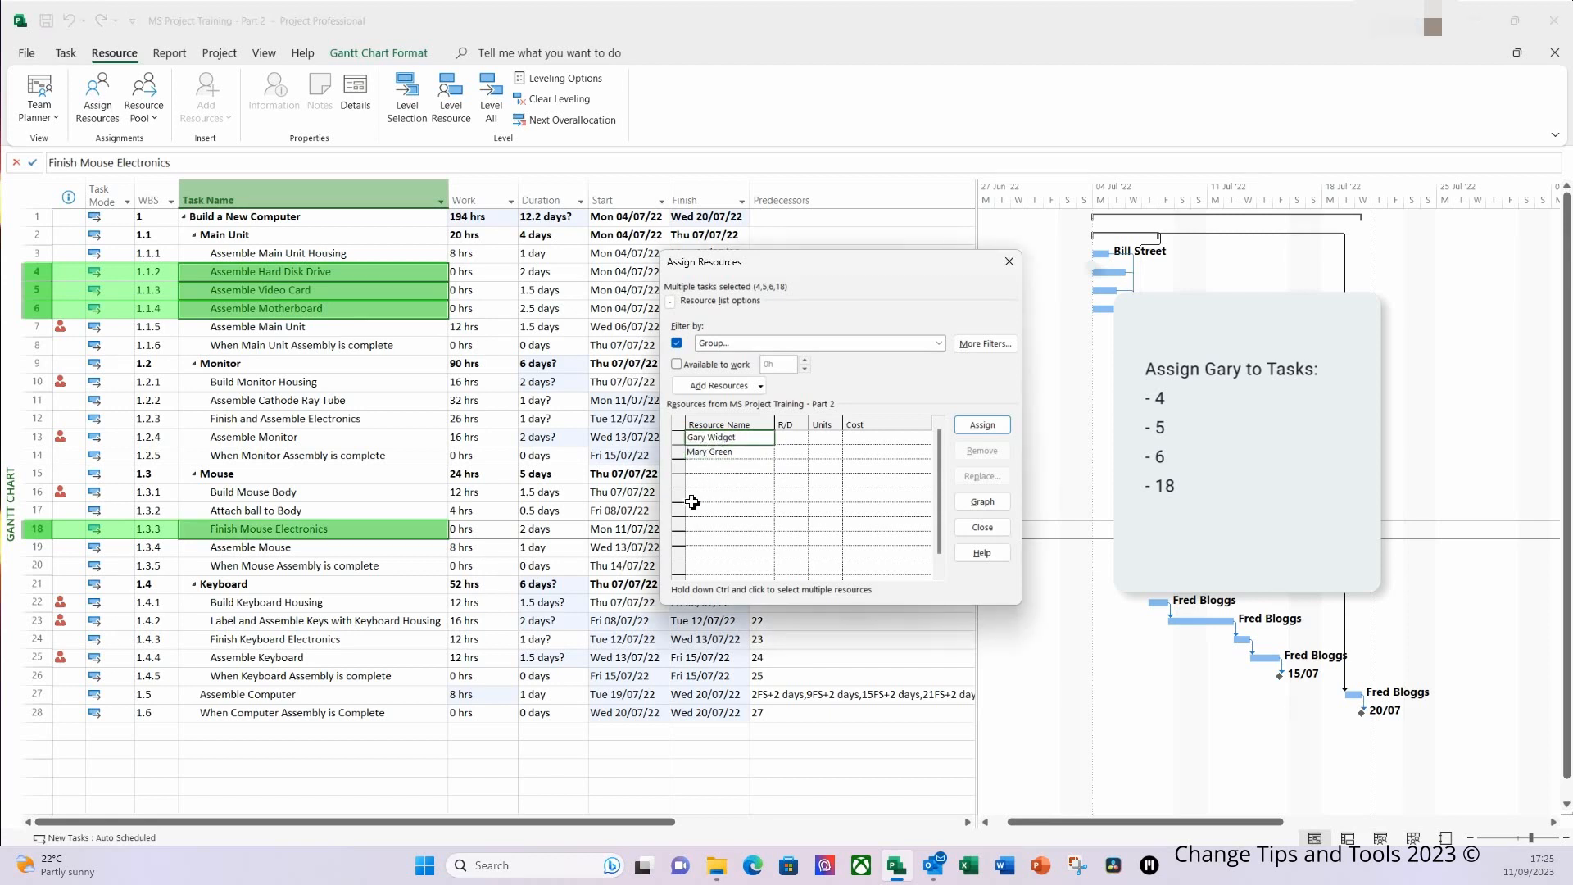
click(980, 426)
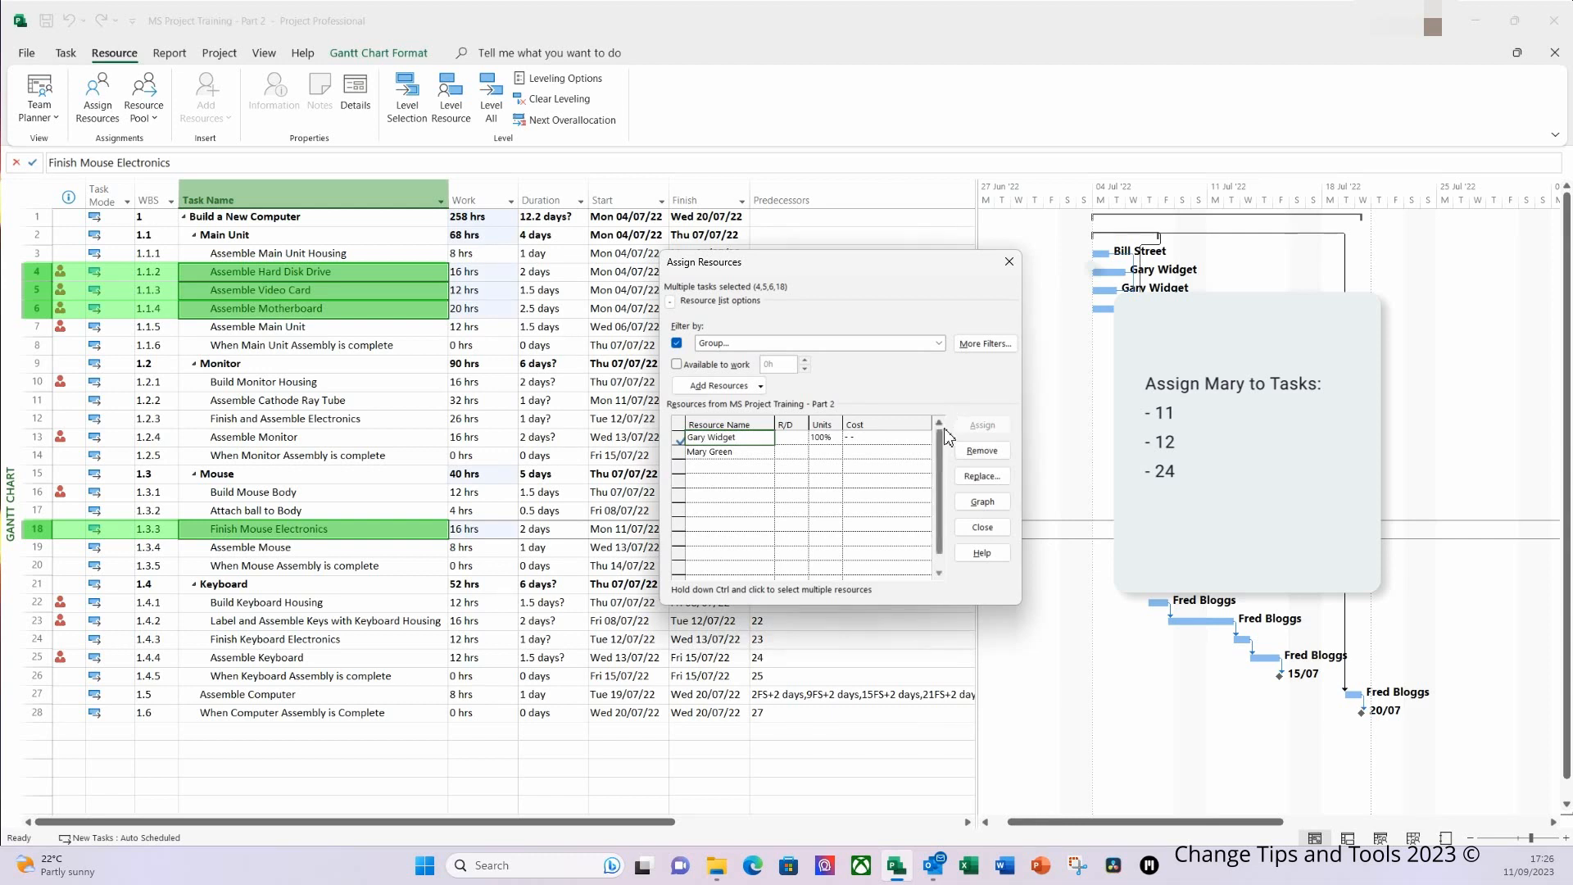
Step: Assign the other Technician to tasks 11, 12 and 24, and finish assigning from the resource dialog
click(427, 436)
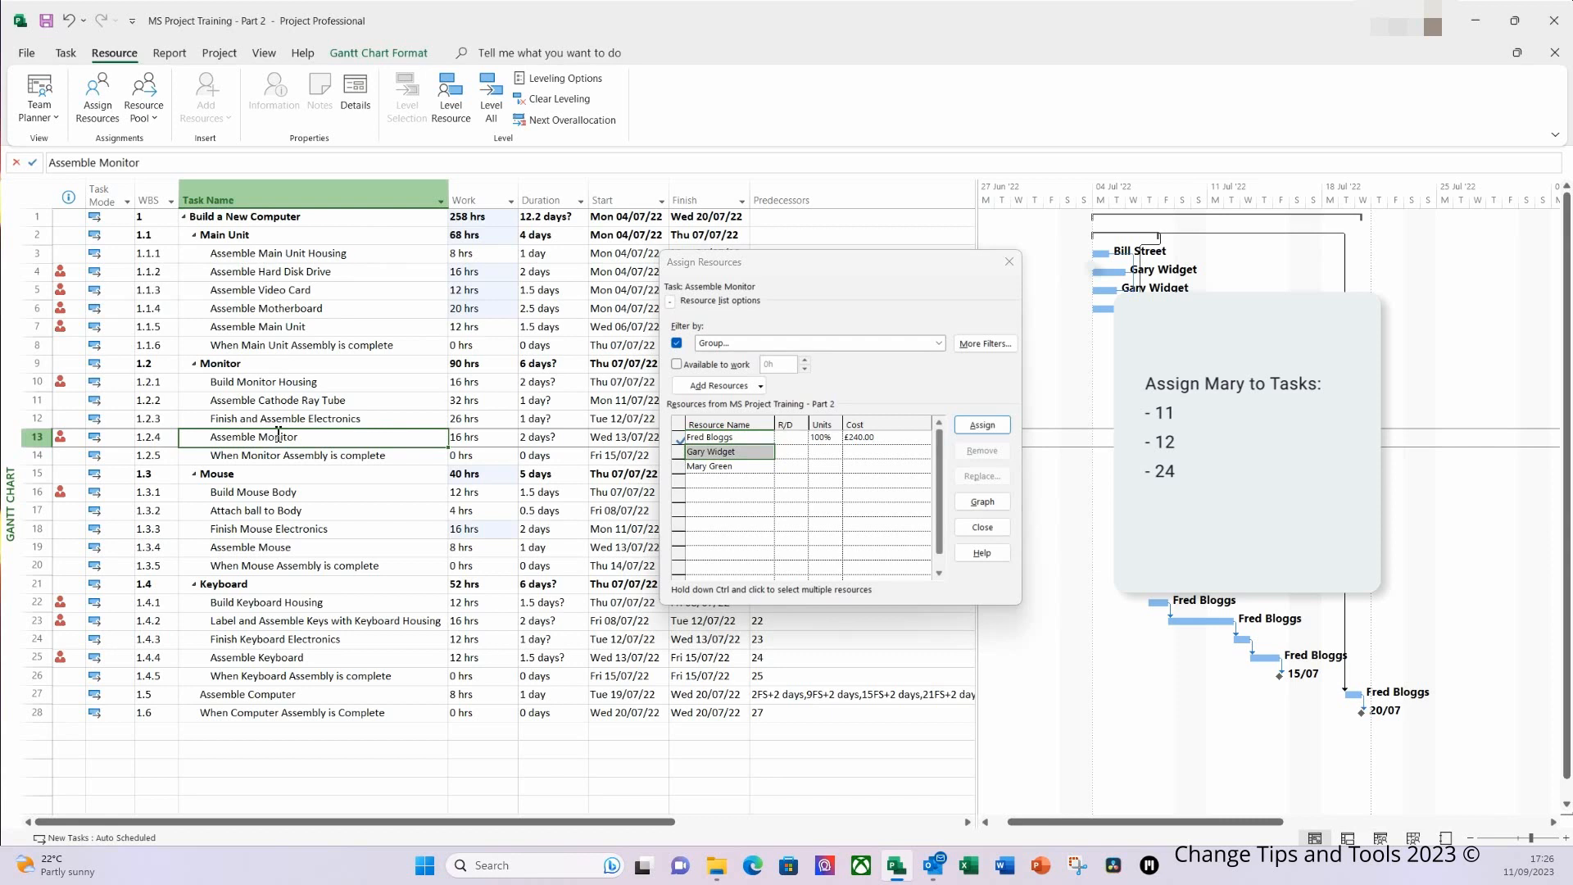
click(259, 405)
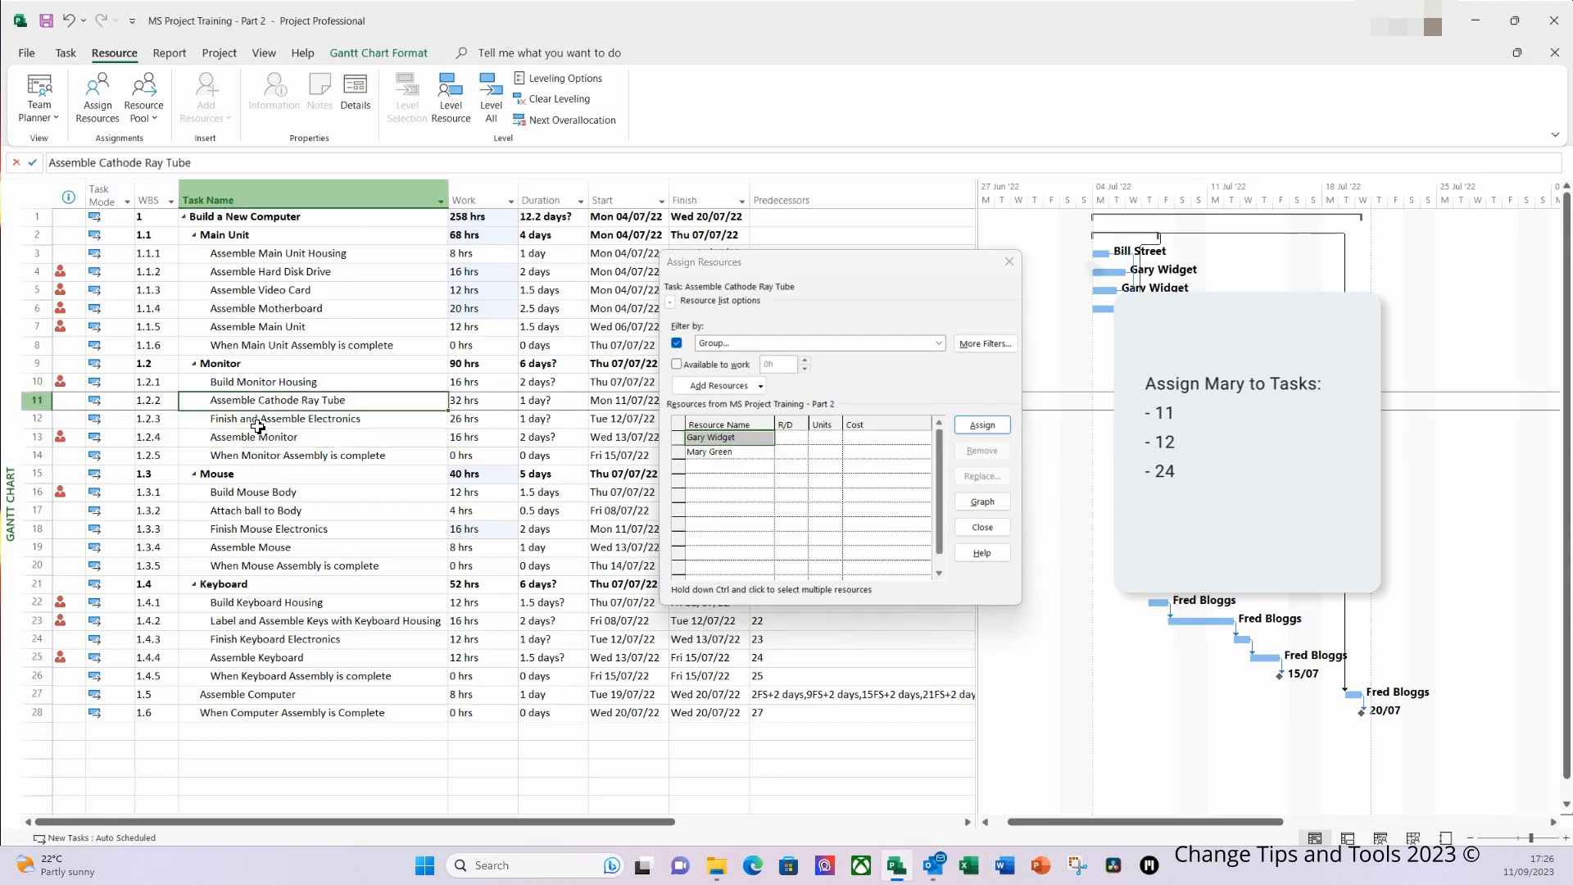
ctrl+click(257, 422)
ctrl+click(271, 639)
click(710, 452)
click(982, 426)
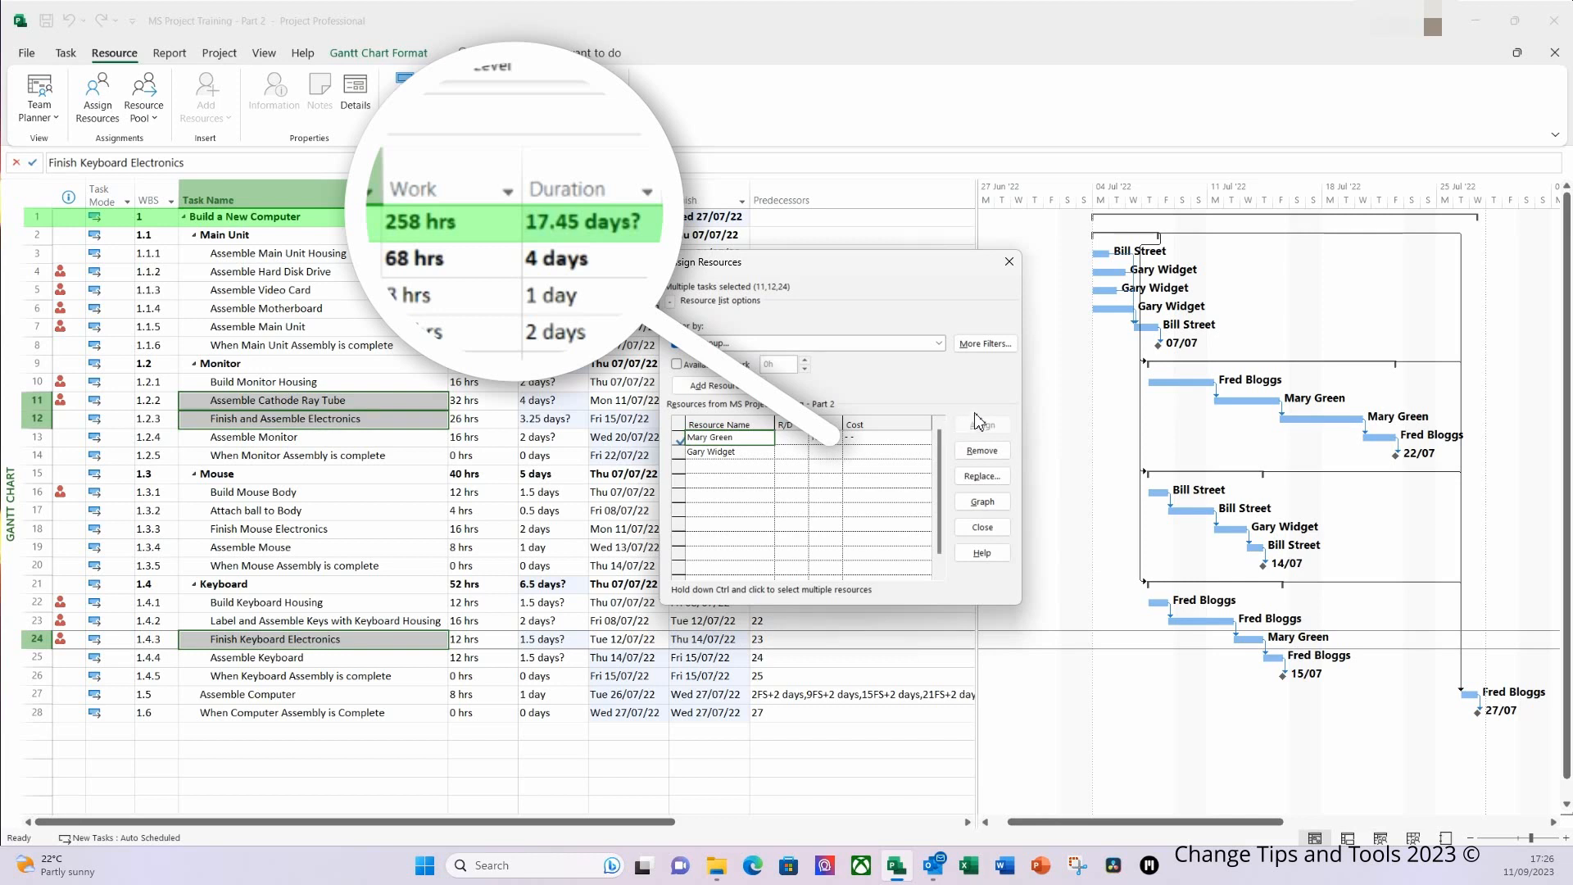
click(983, 528)
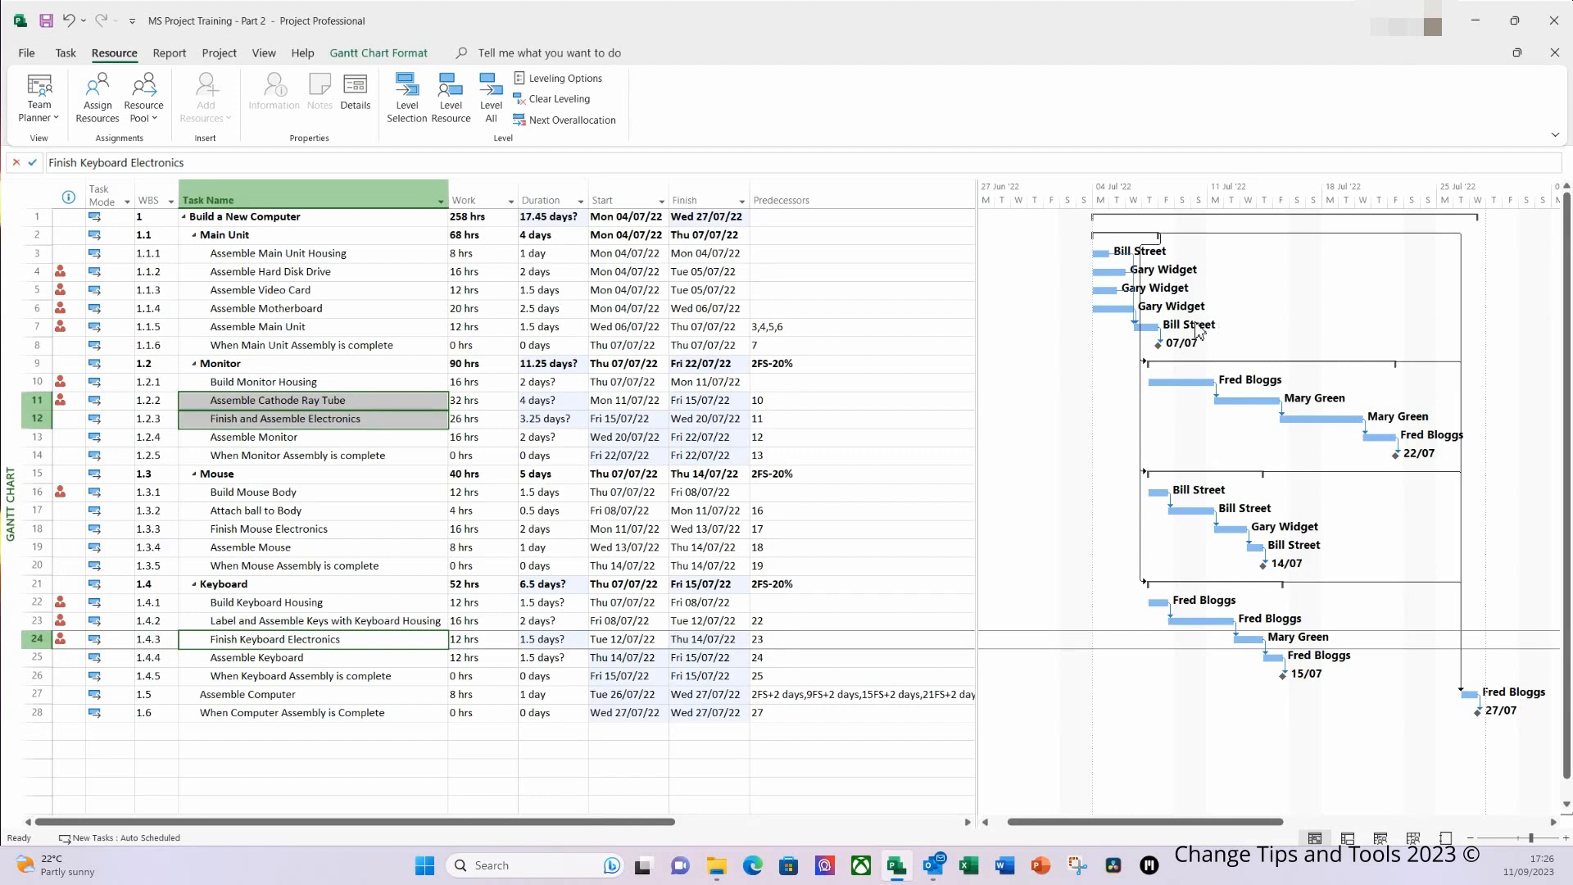
Step: Zoom the Gantt chart timescale to fit the entire project
click(415, 310)
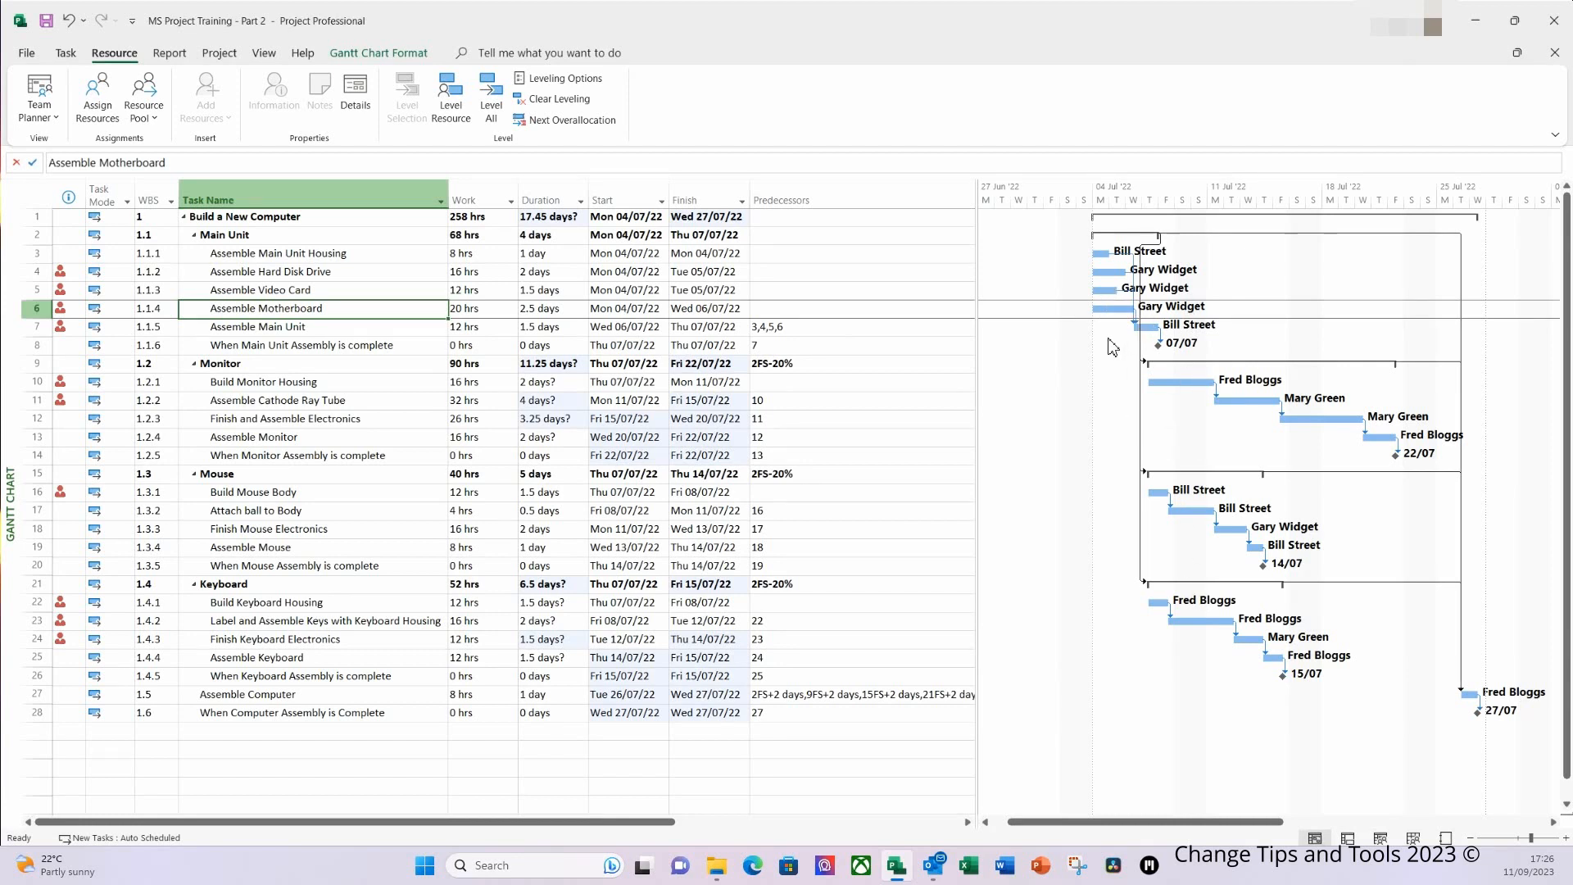
right_click(1069, 196)
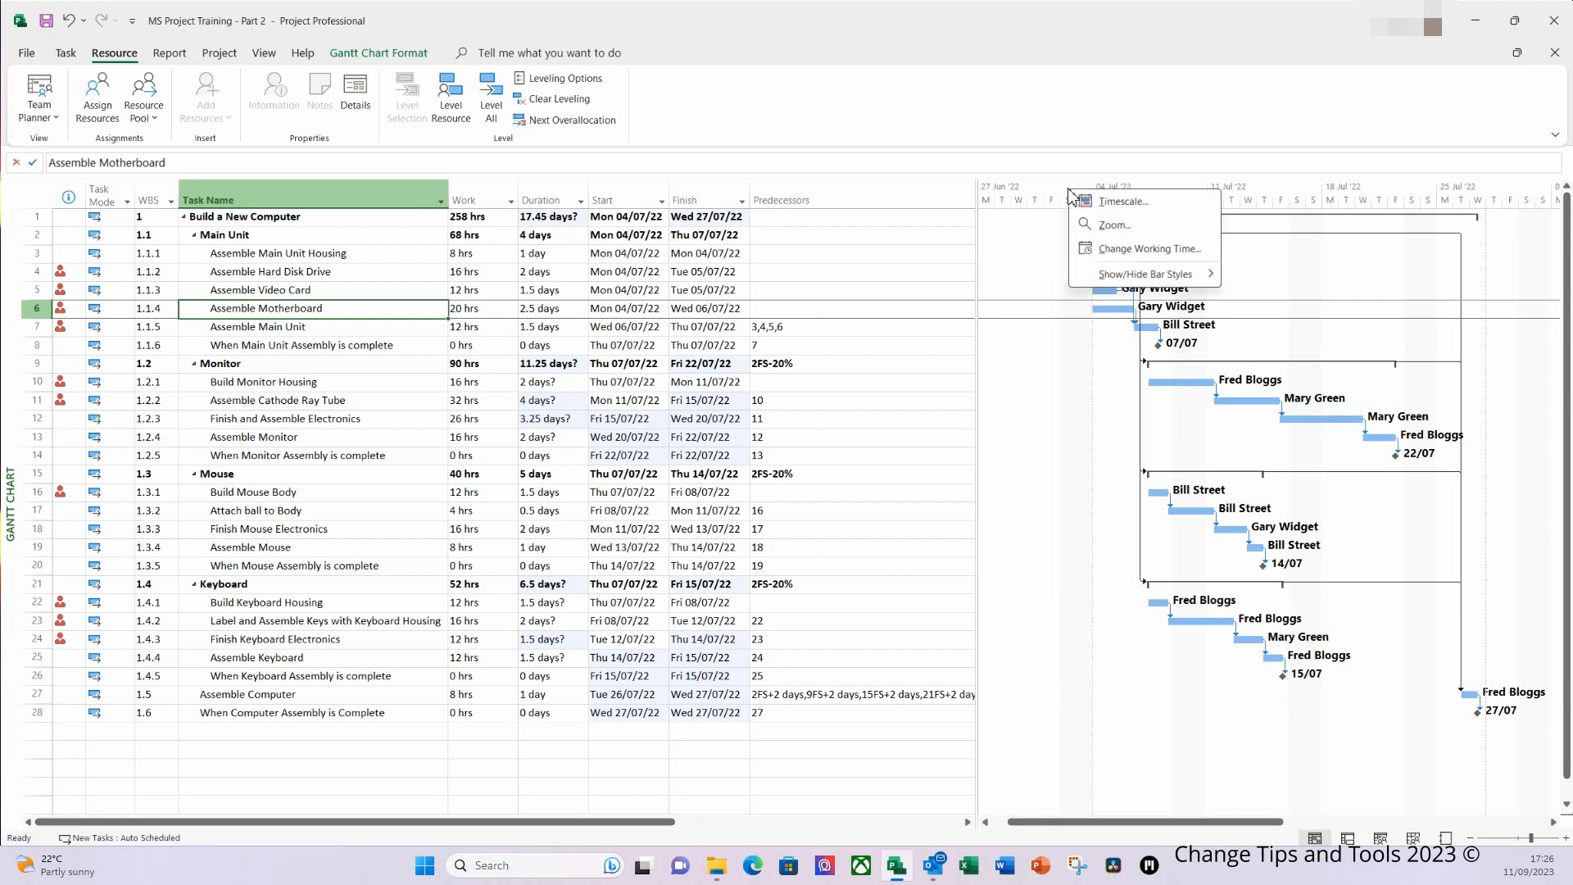
click(1107, 225)
click(725, 455)
click(793, 506)
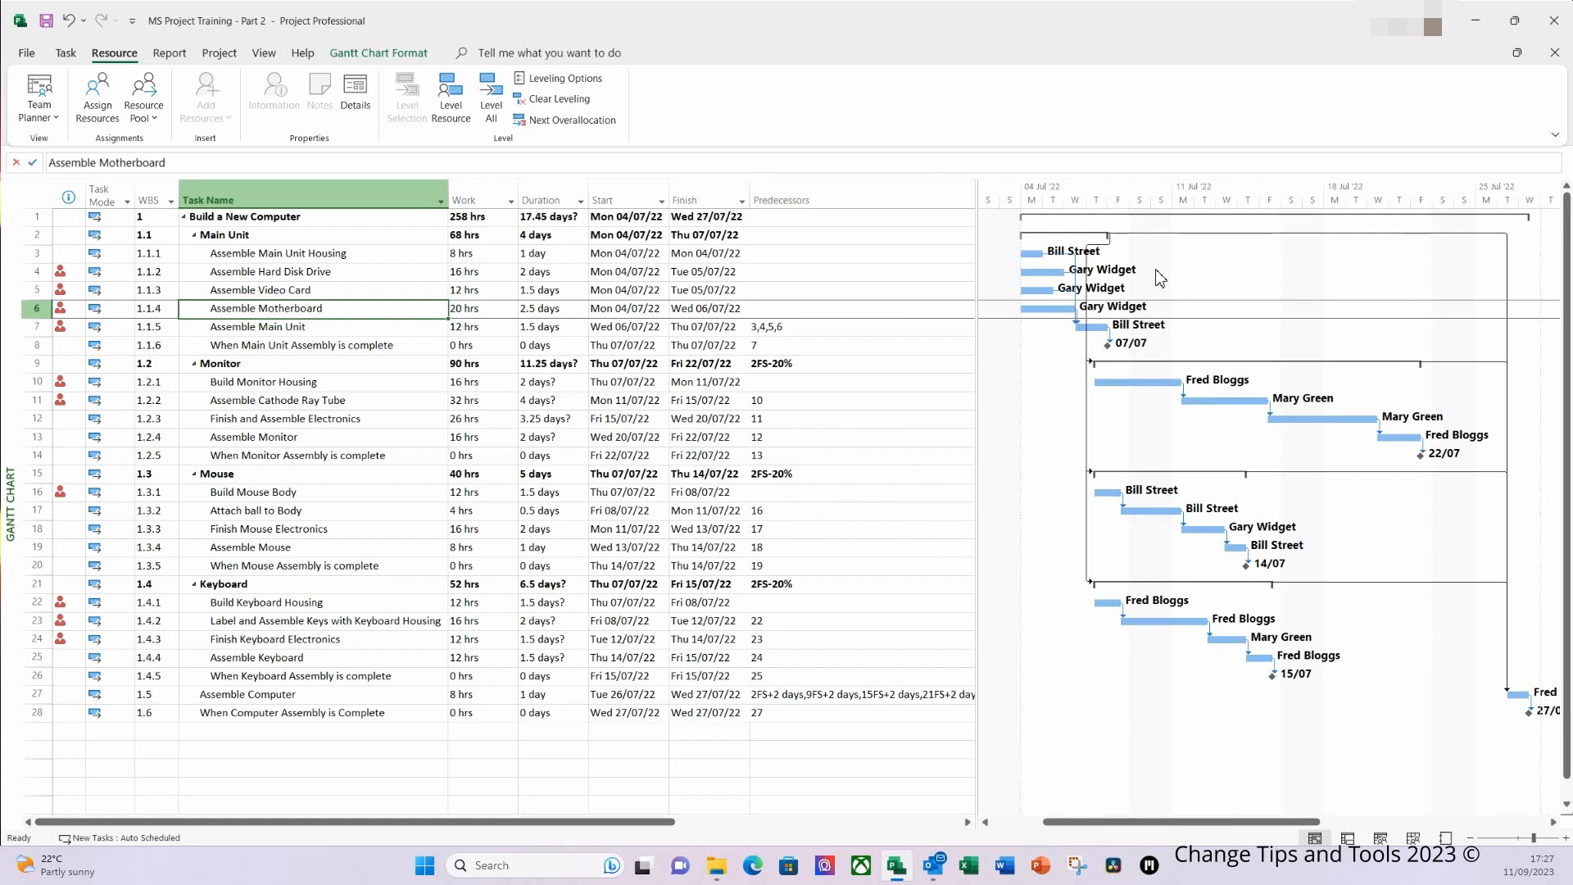
click(268, 55)
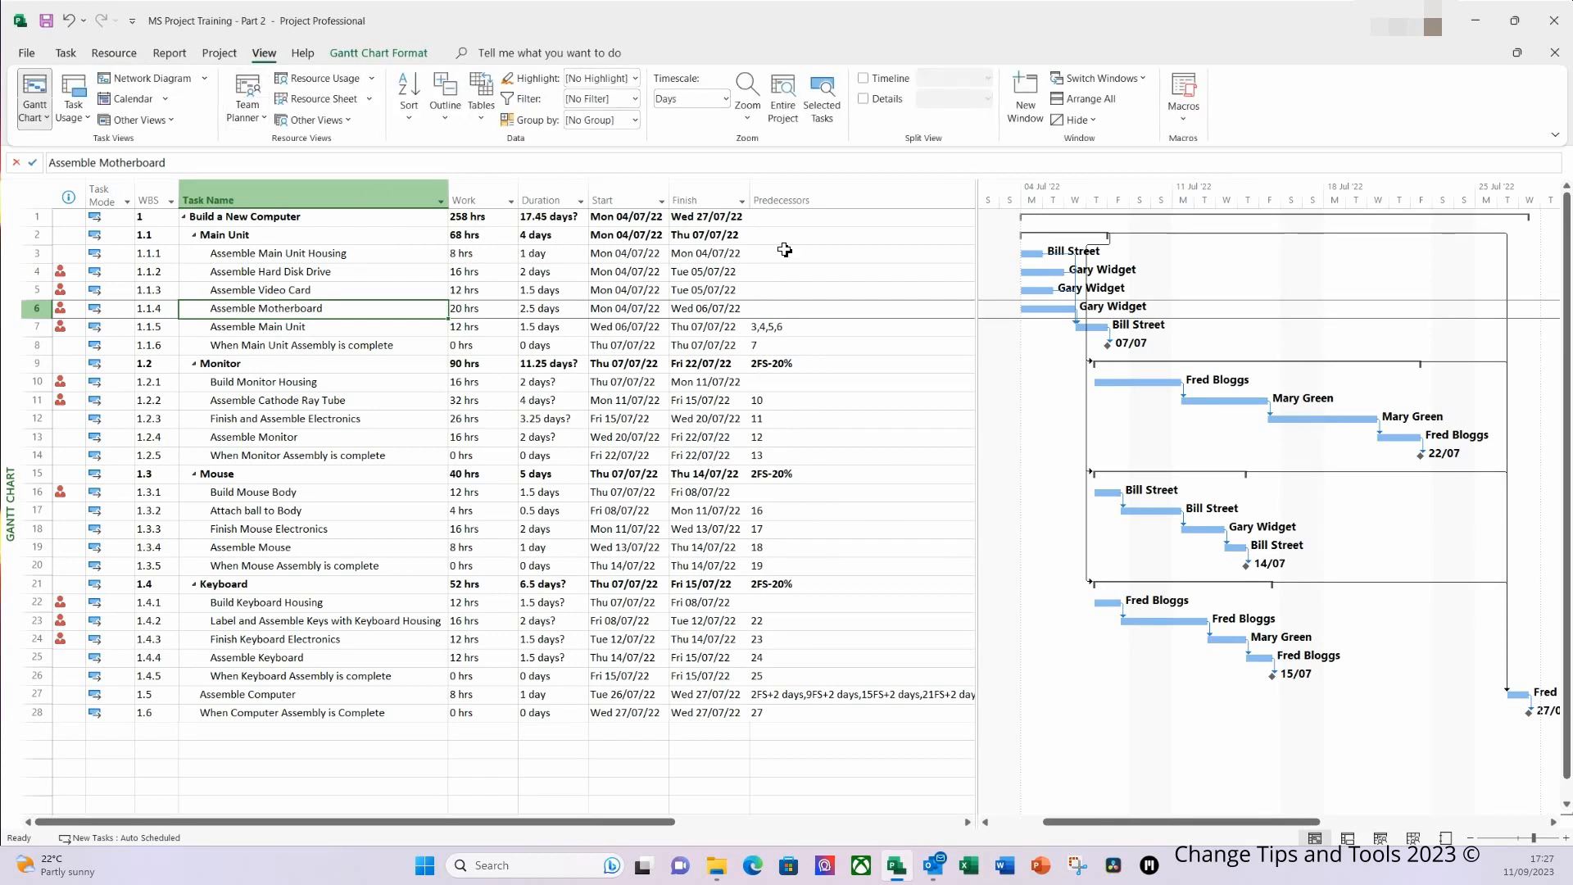
click(784, 113)
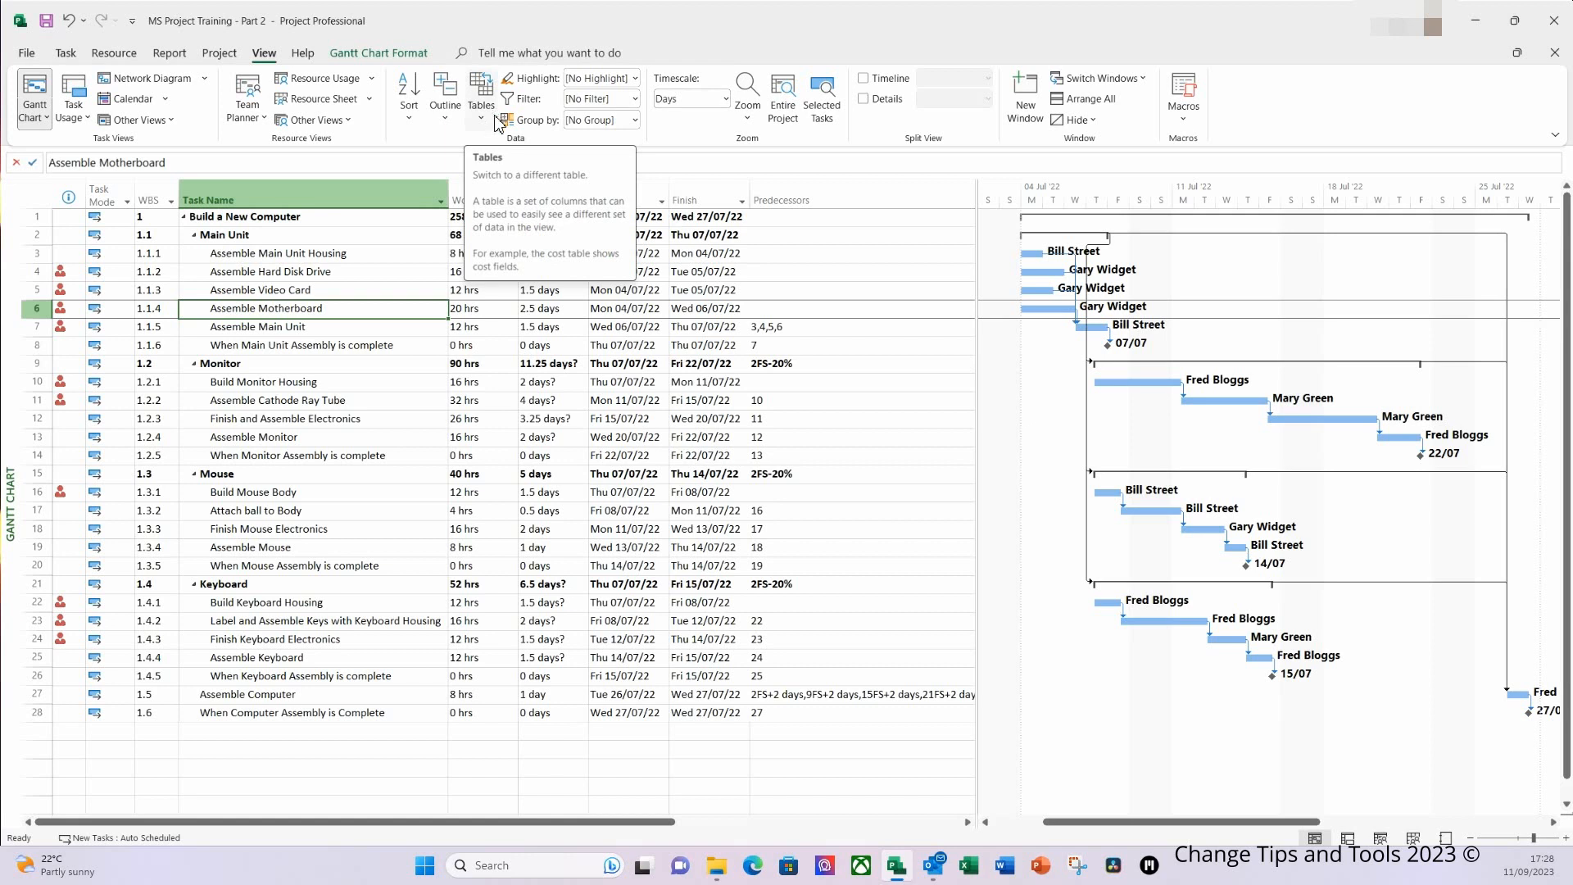
Step: Widen the task table beside the Gantt chart to reveal the Resource Names column
click(775, 222)
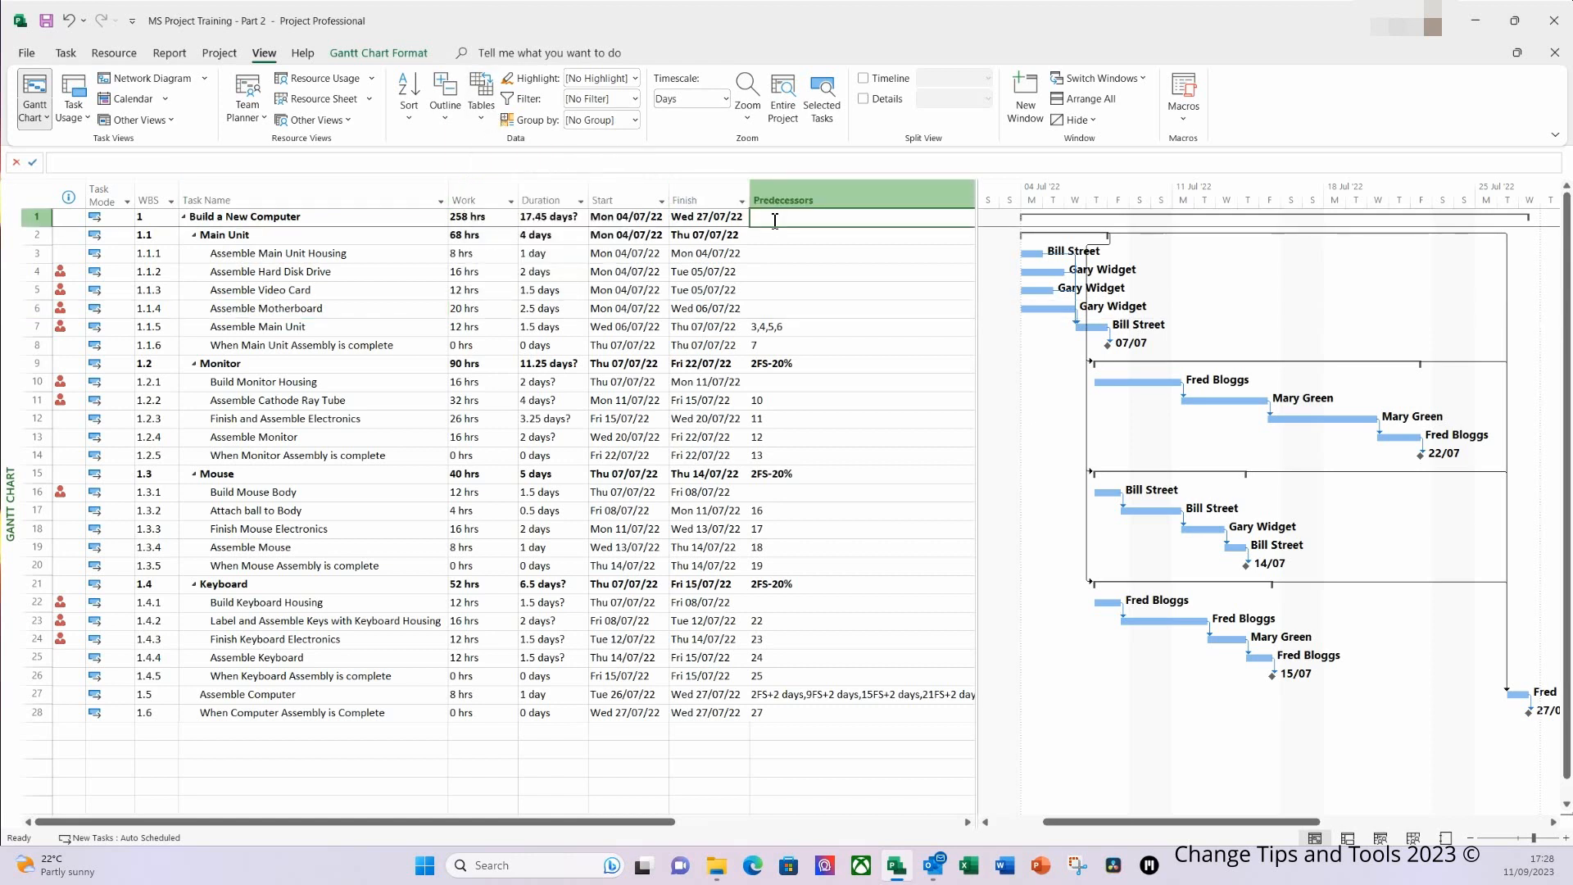
double_click(980, 224)
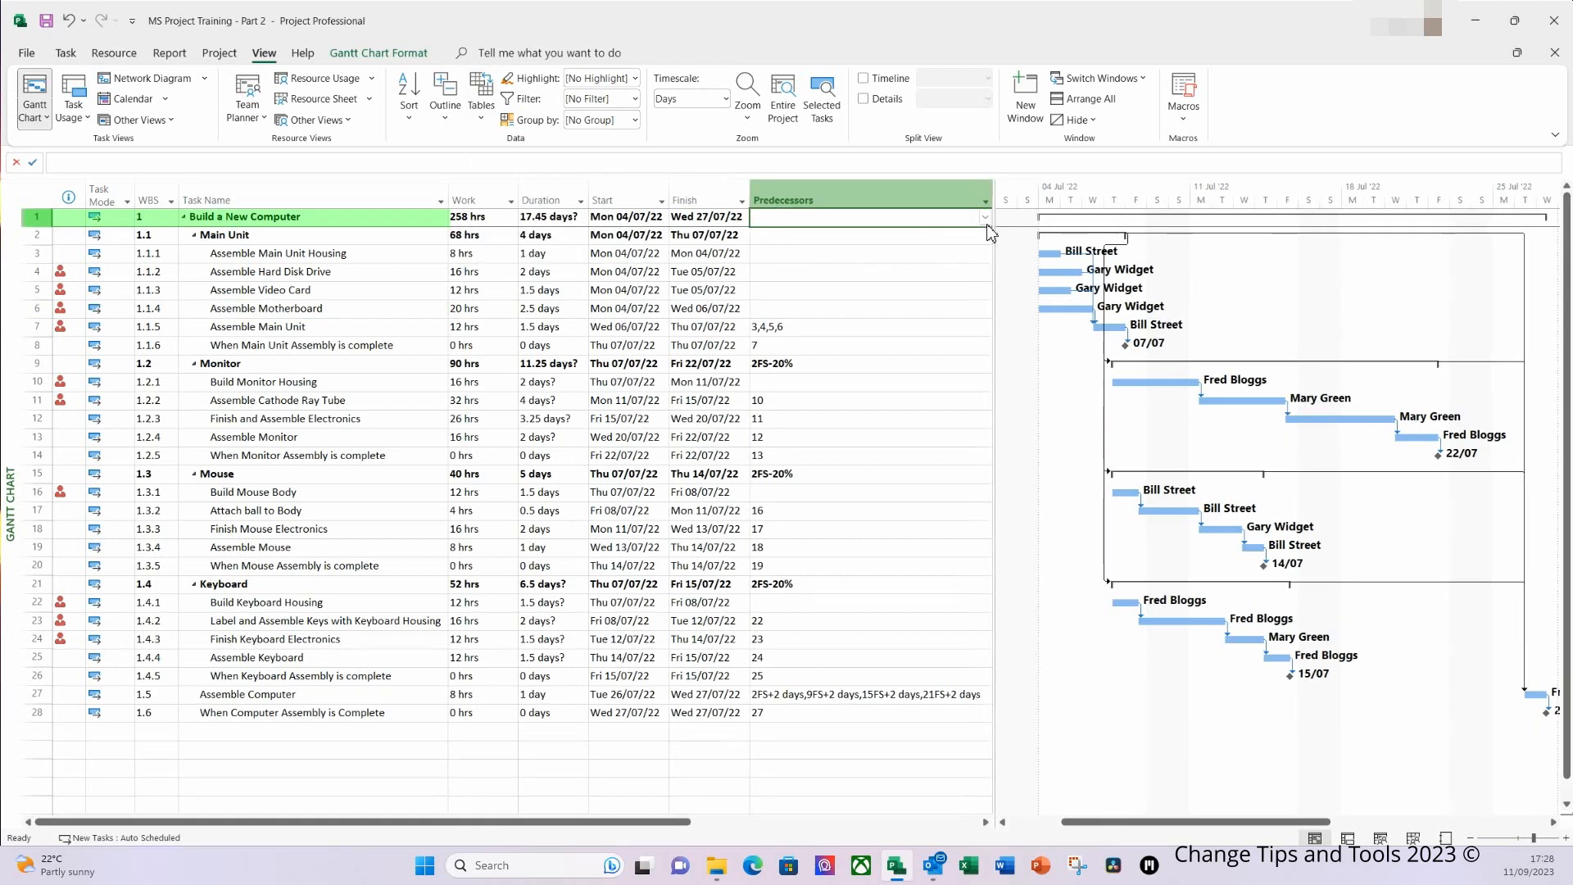
drag(994, 226, 1143, 284)
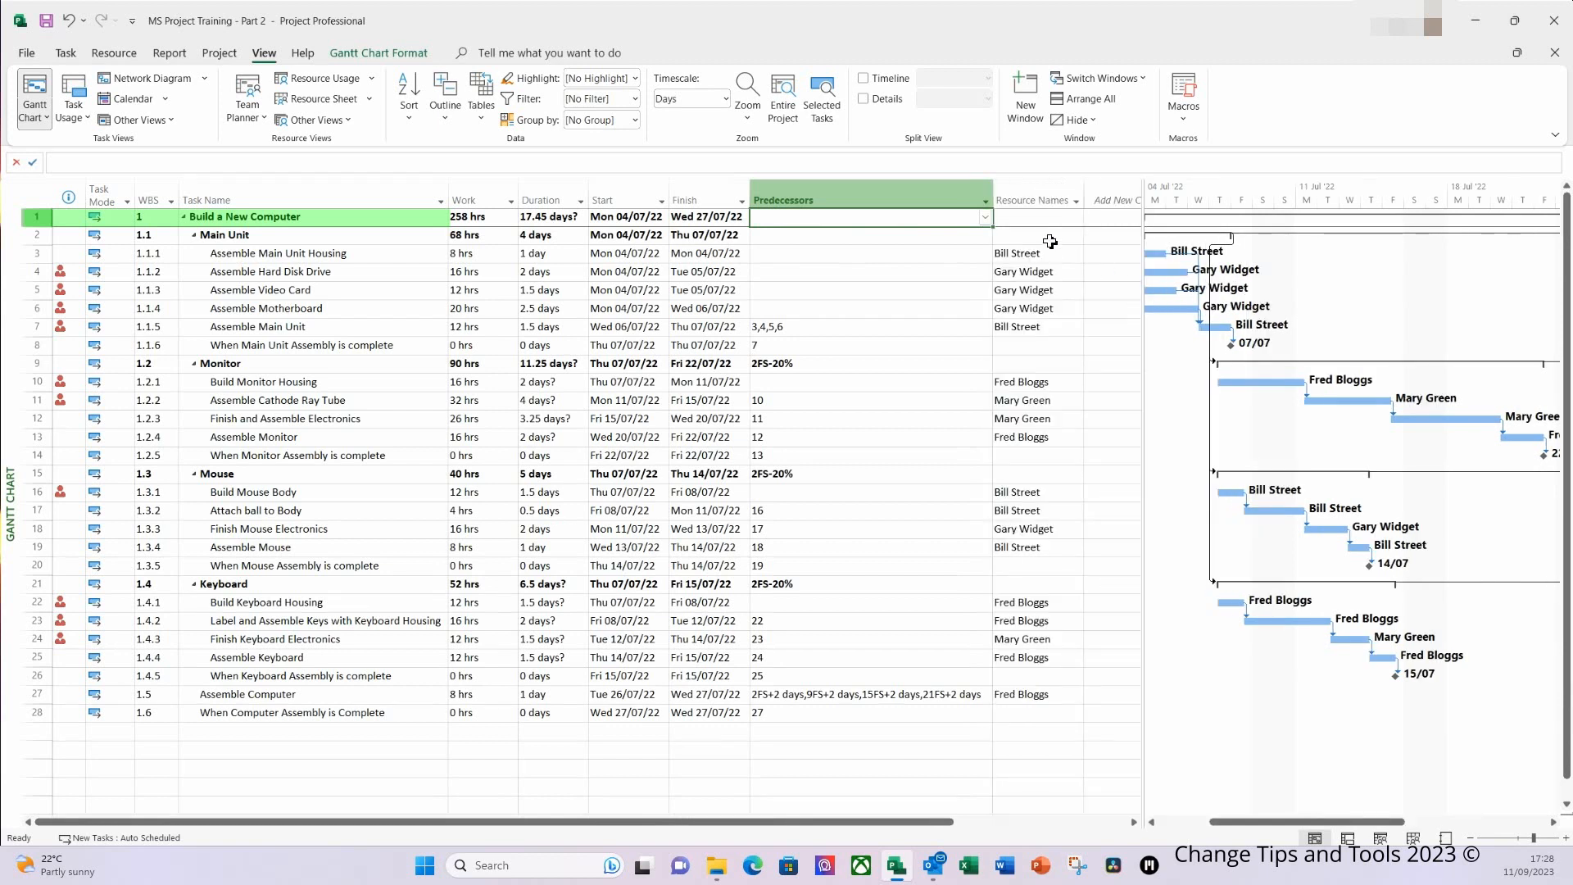
Step: Assign the fourth listed resource to the summary task Build a New Computer in its Resource Names cell
click(1024, 219)
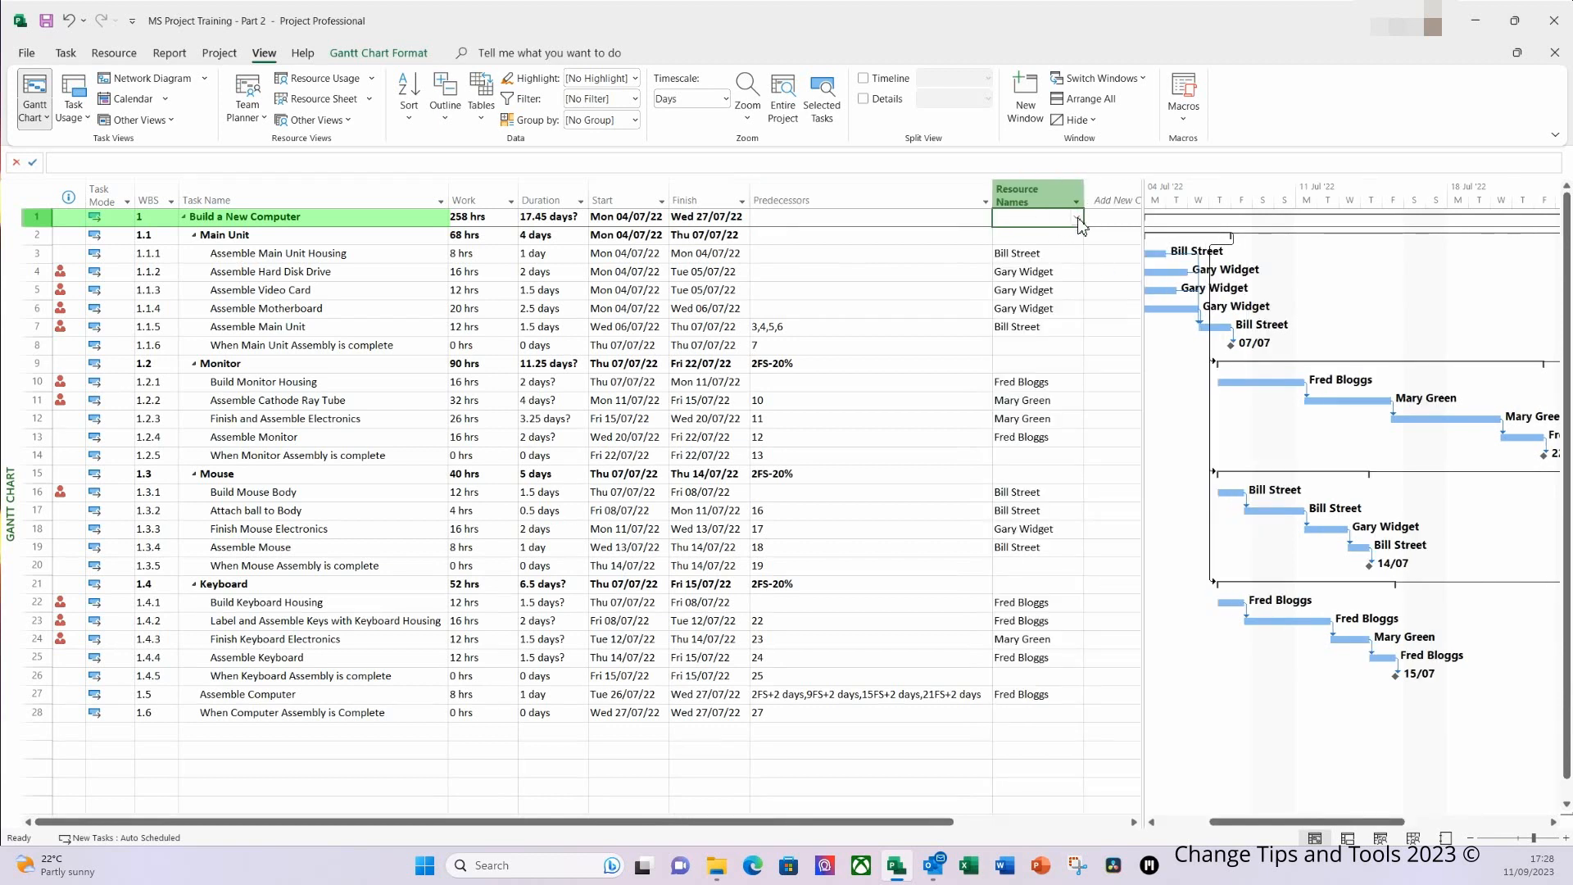
click(1077, 219)
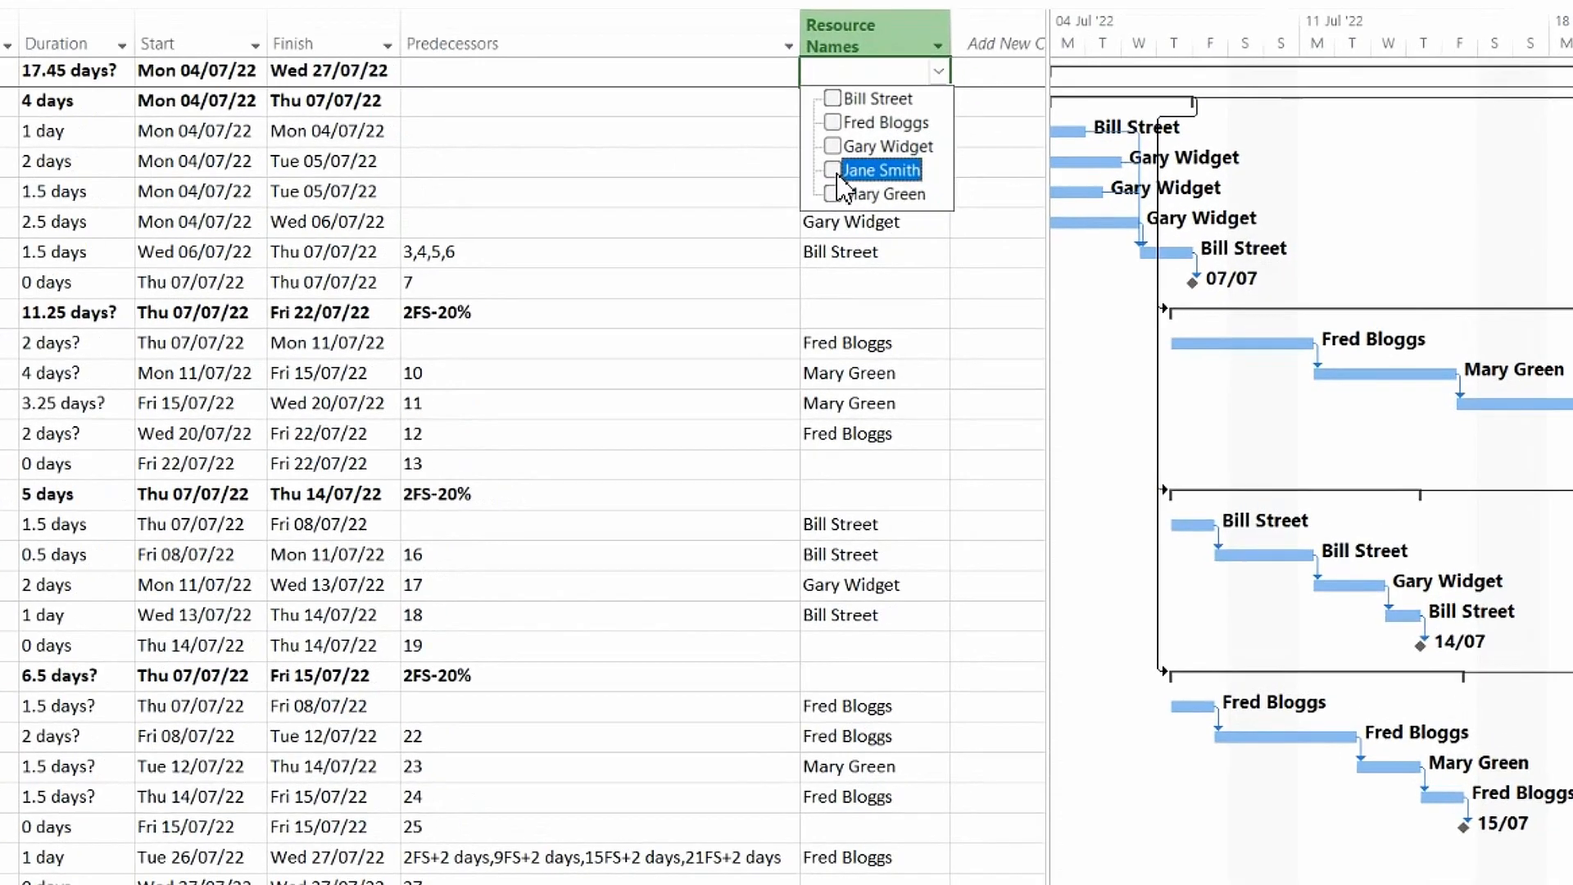
click(984, 260)
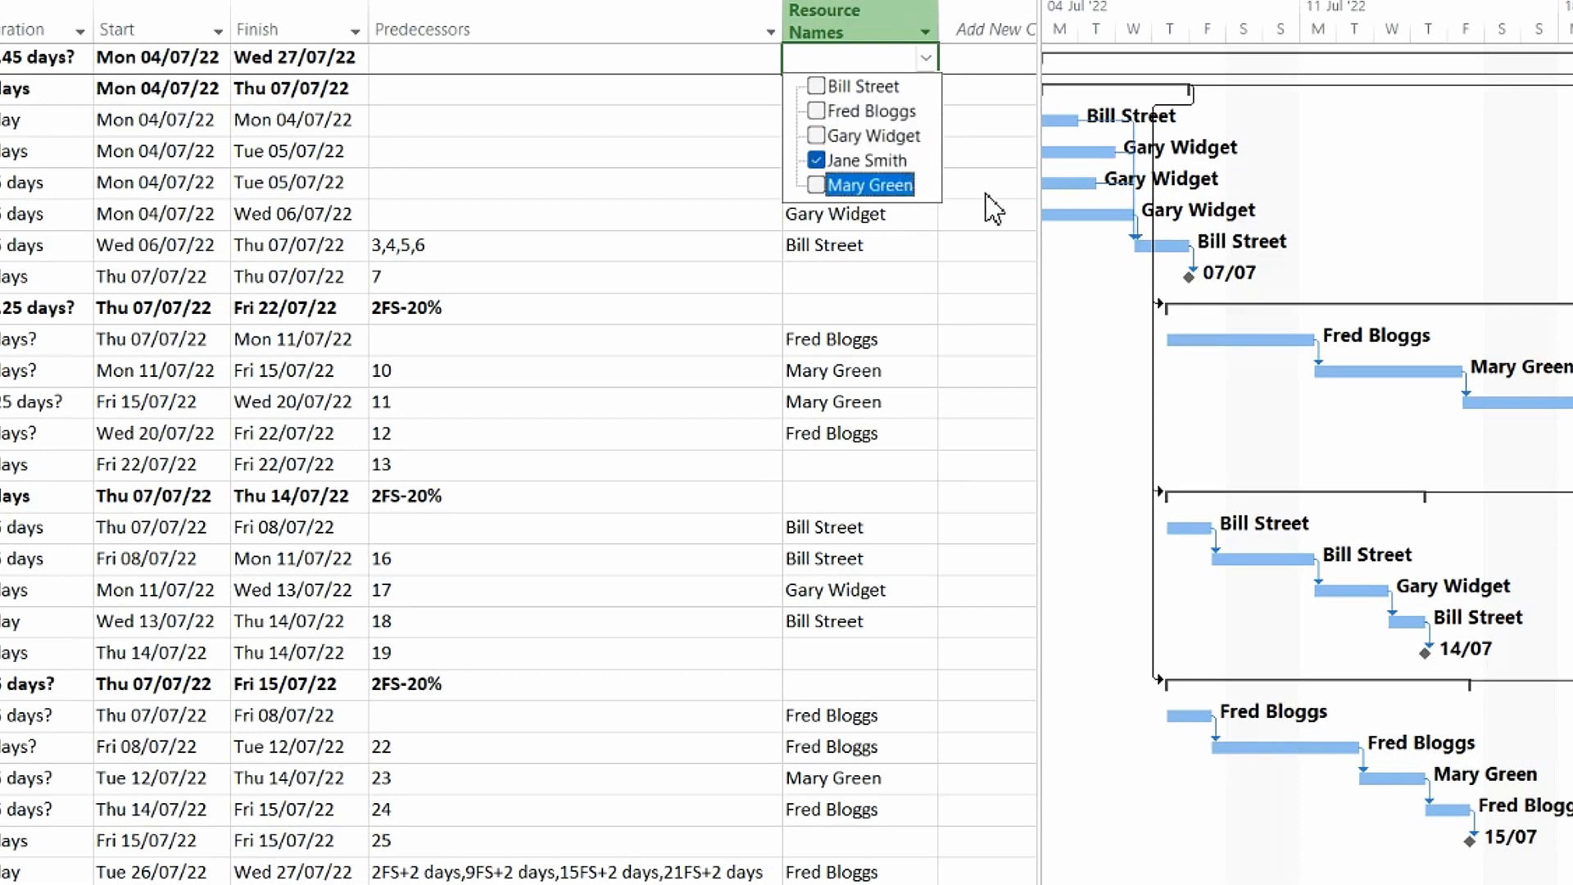
click(992, 167)
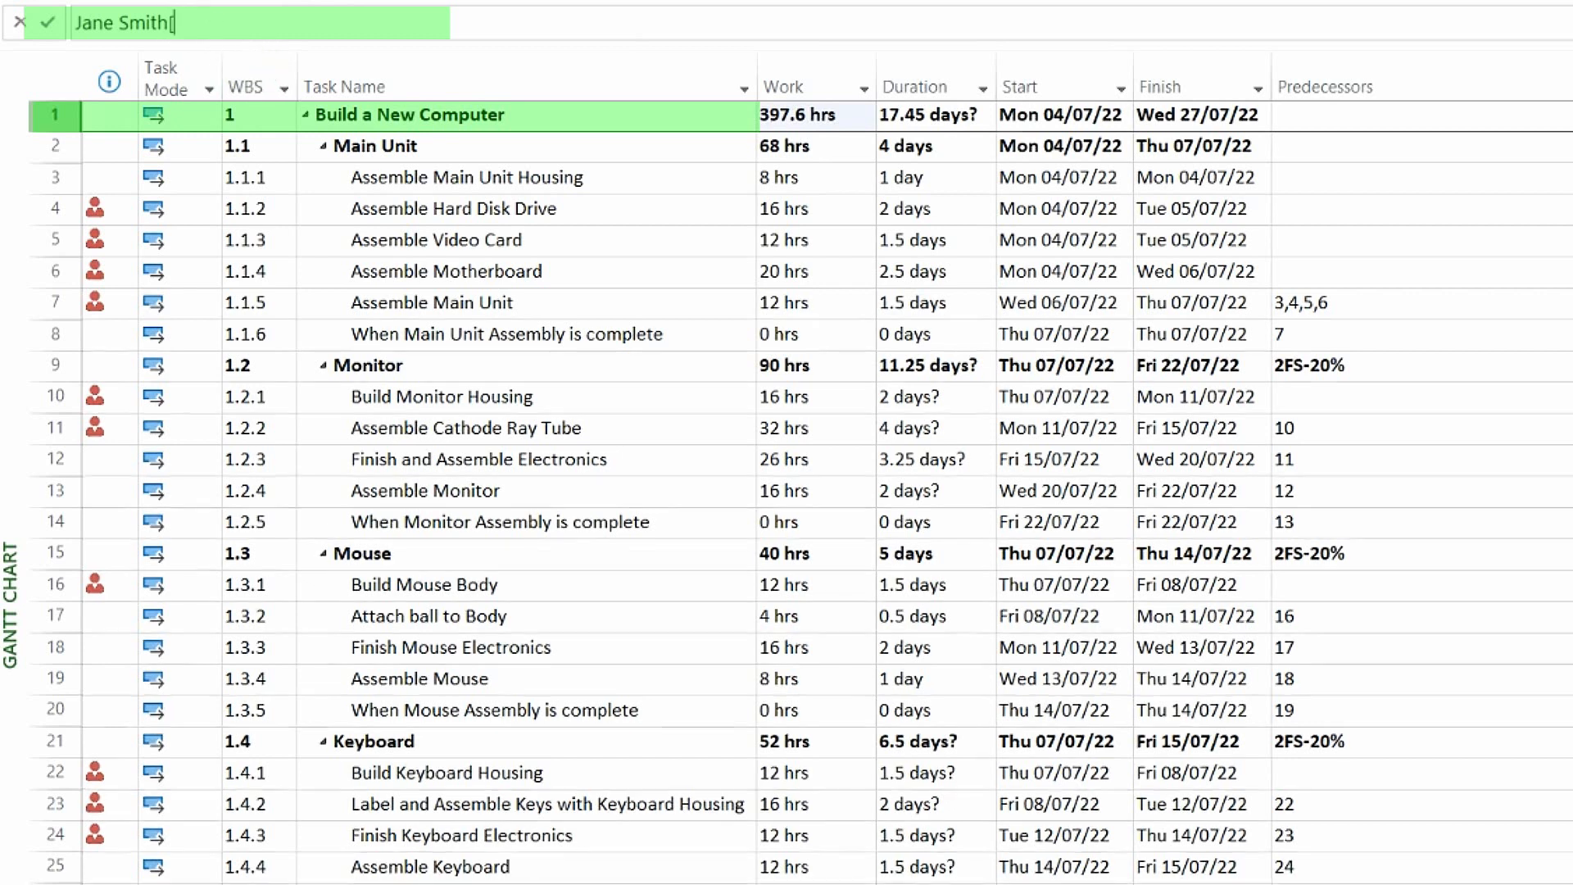
Step: Set the assignment units of the resource on Build a New Computer to [20%]
text(20)
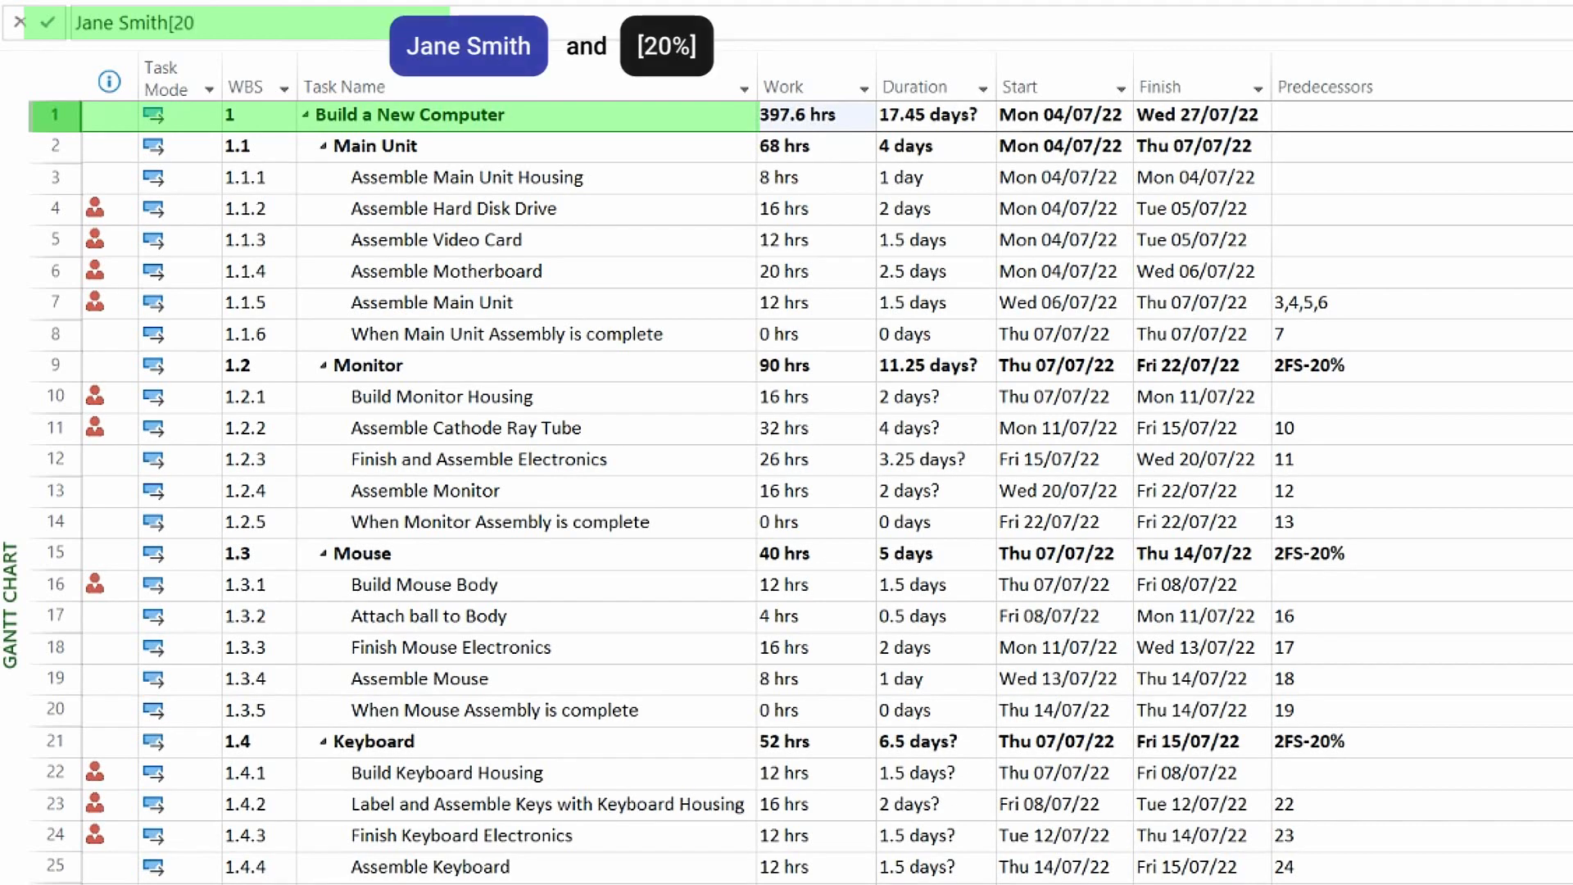
text(%])
key(Return)
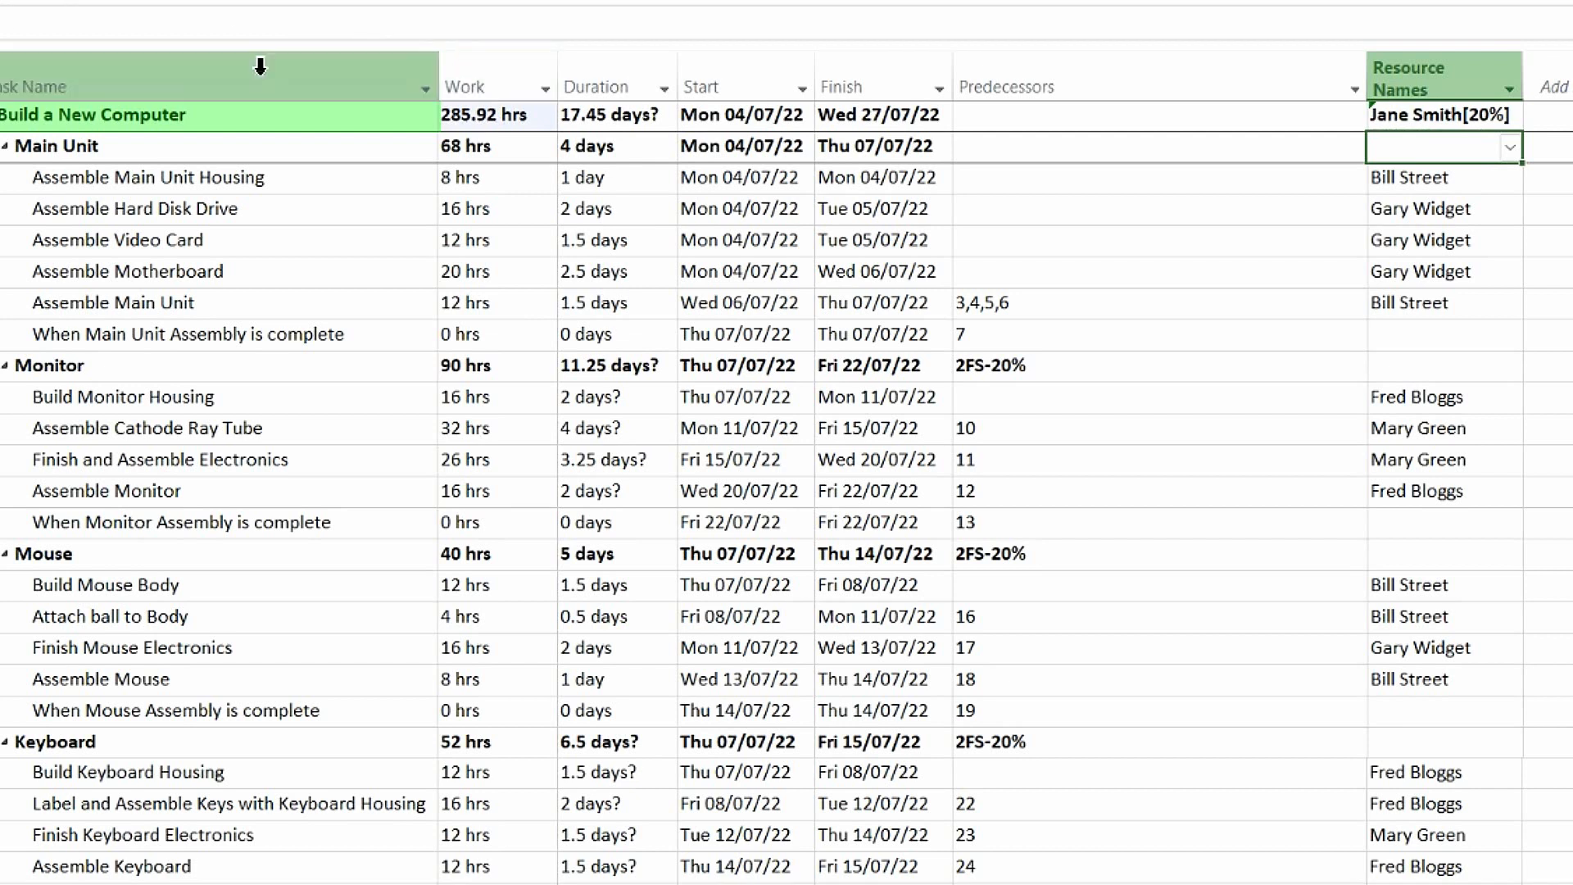
Step: For the units change on Build a New Computer, choose to change the amount of work but keep the duration the same
click(1346, 112)
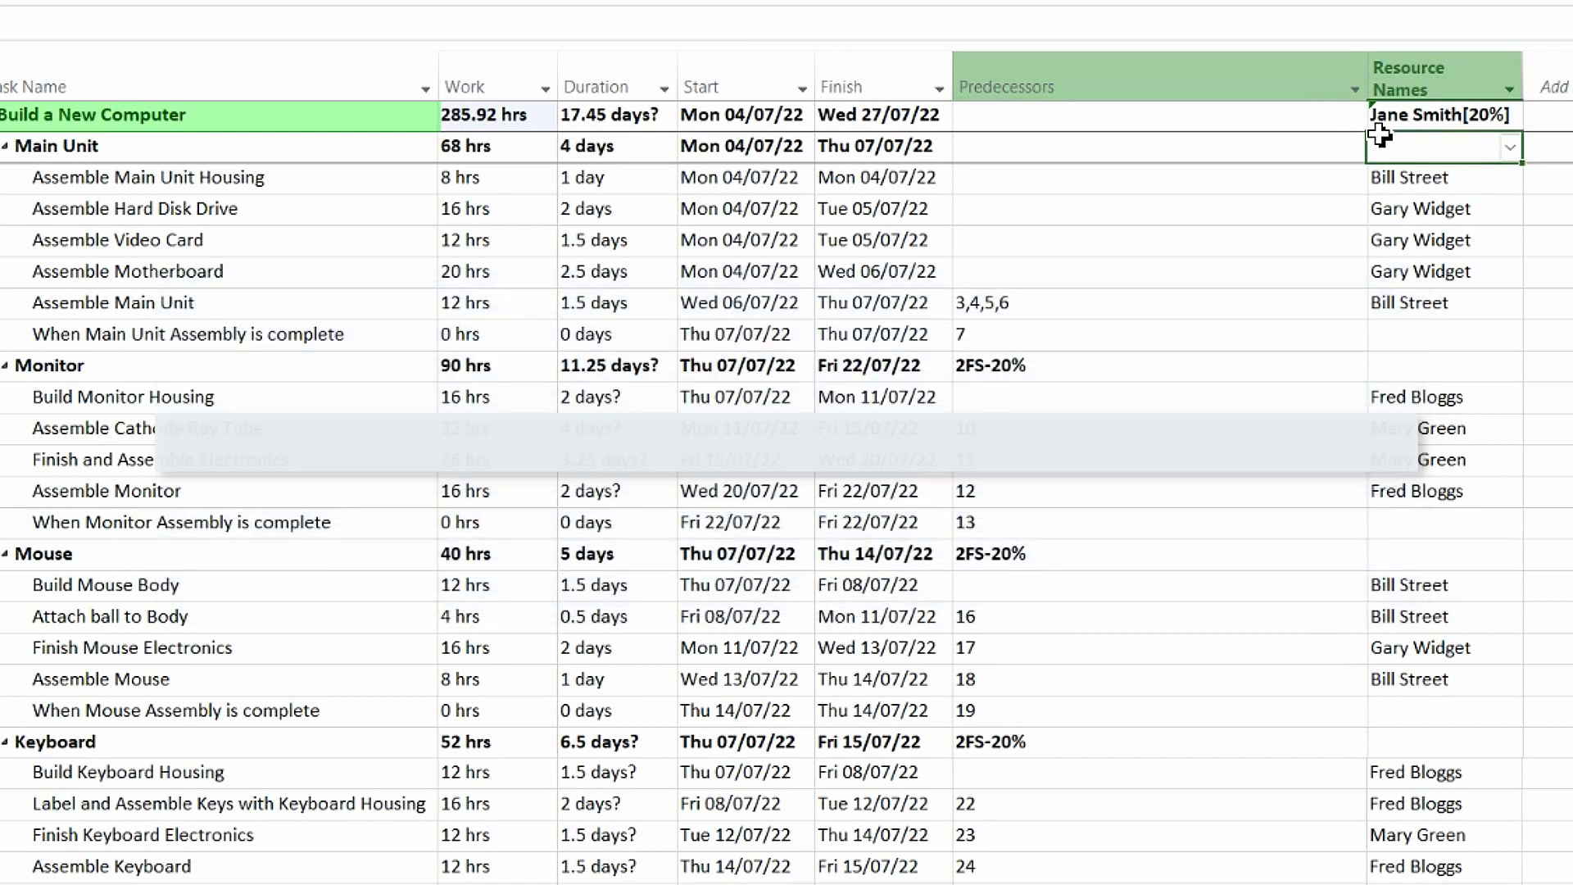
click(1345, 116)
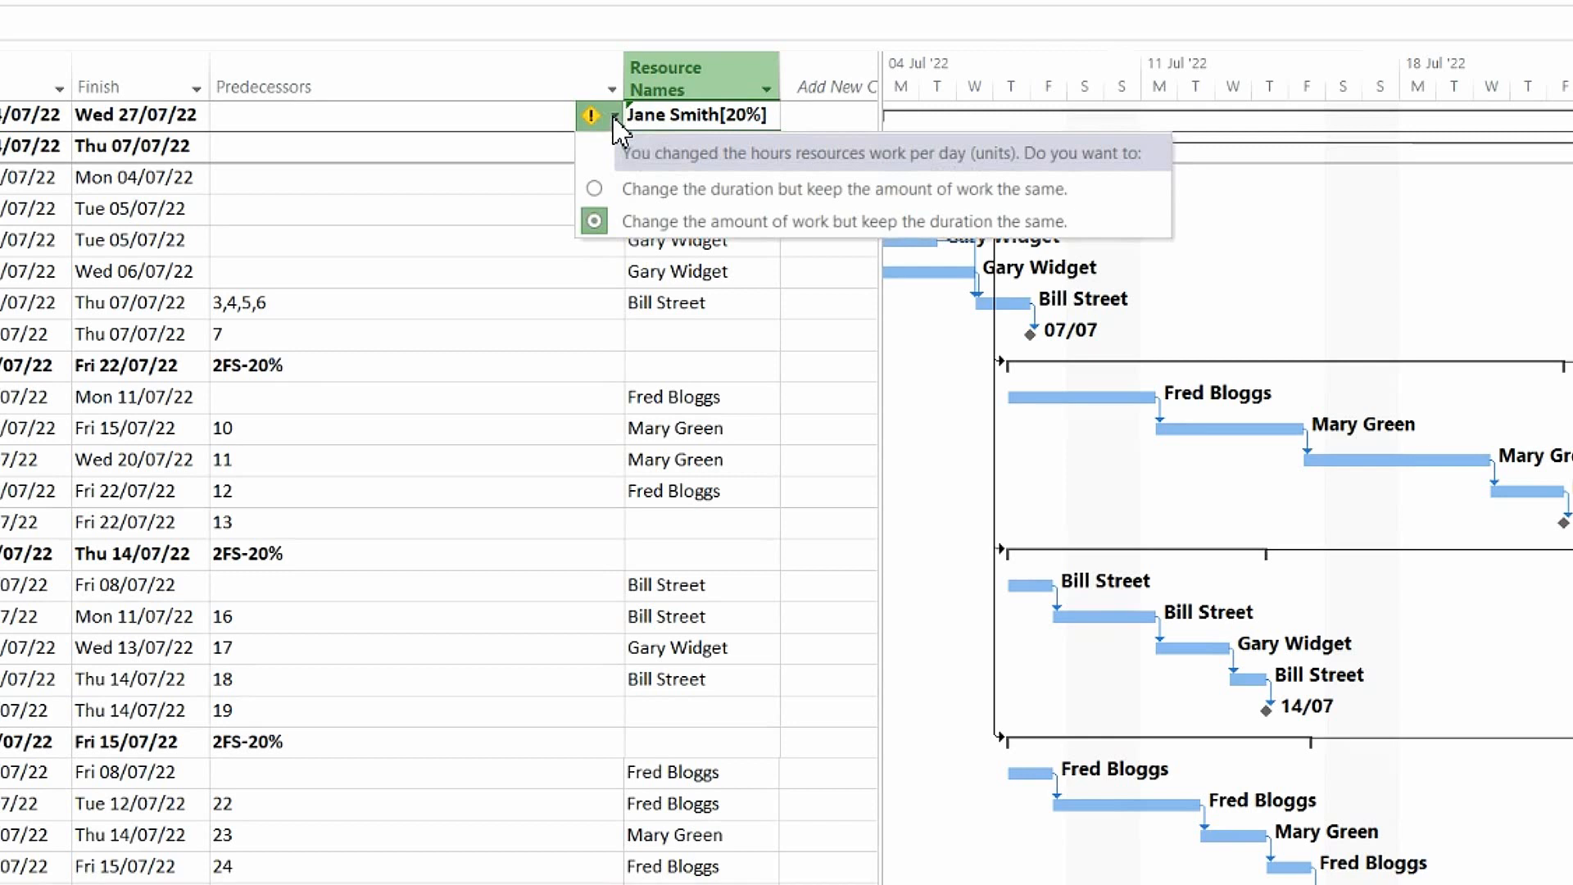
click(813, 222)
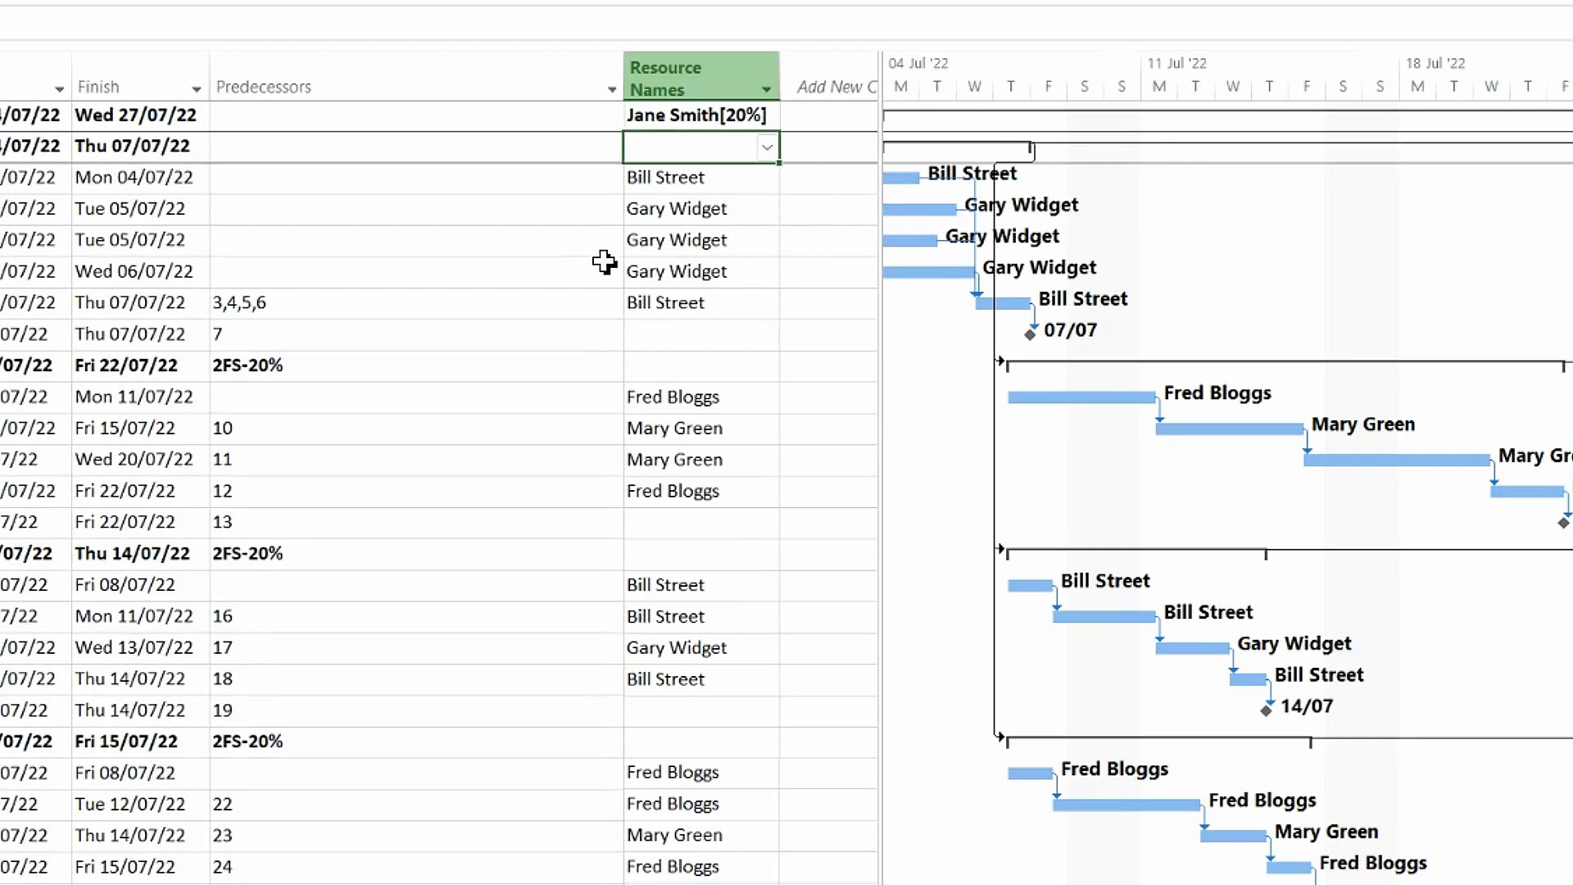